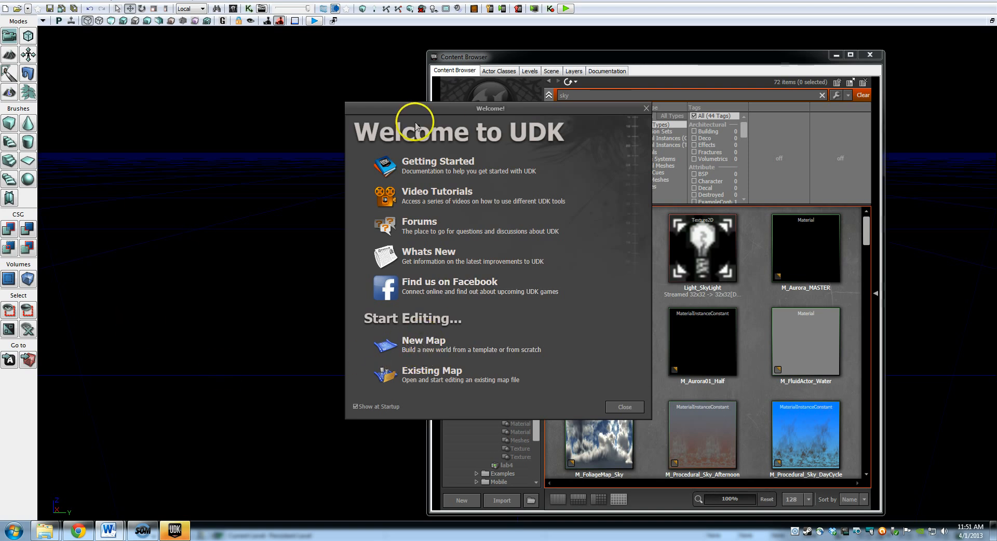
Step: Close the welcome screen and the Content Browser to clear the view of the level
{"action": "left_click", "coordinate": [646, 108]}
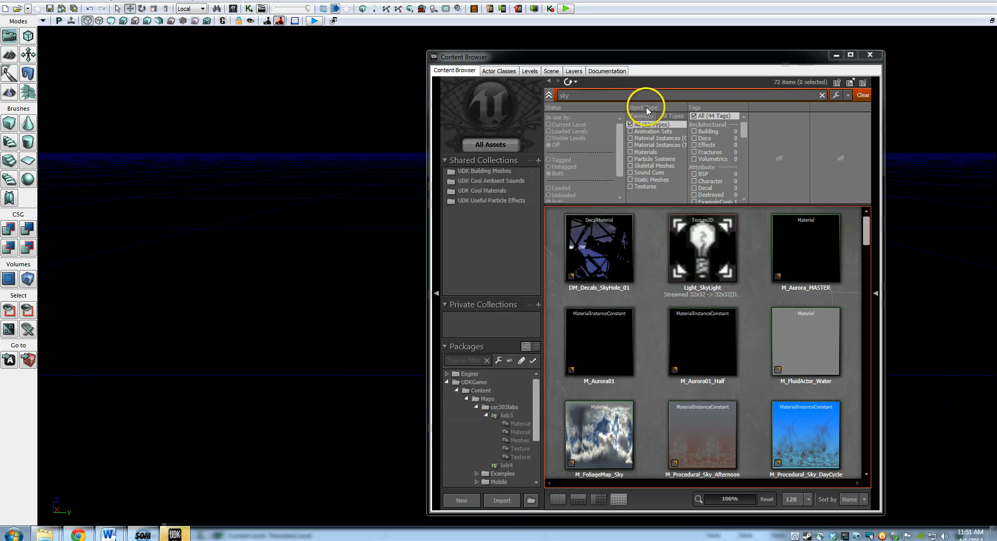
{"action": "left_click", "coordinate": [873, 56]}
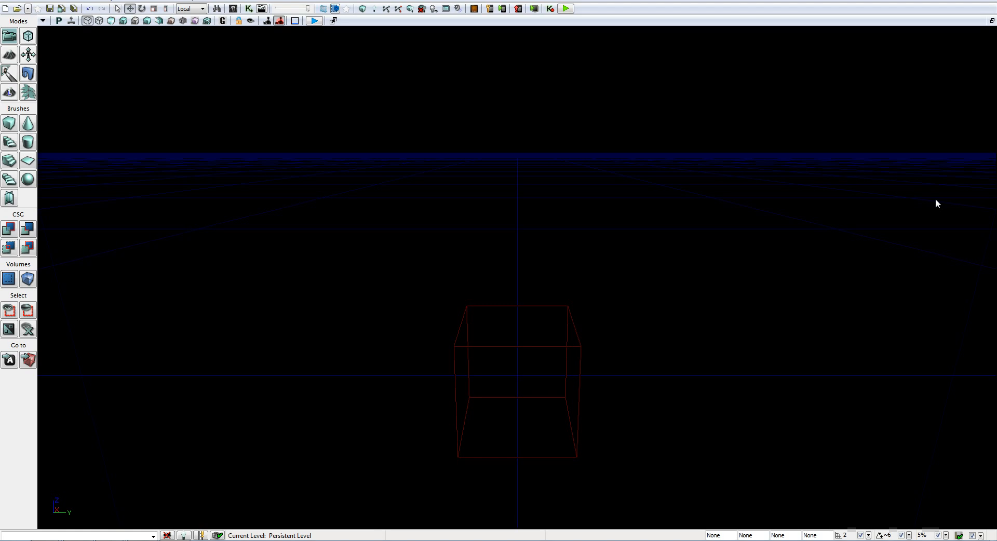
Step: Create a new terrain at location 0, 0, 0 with 16 by 16 patches and layer setup None
{"action": "left_click", "coordinate": [127, 1]}
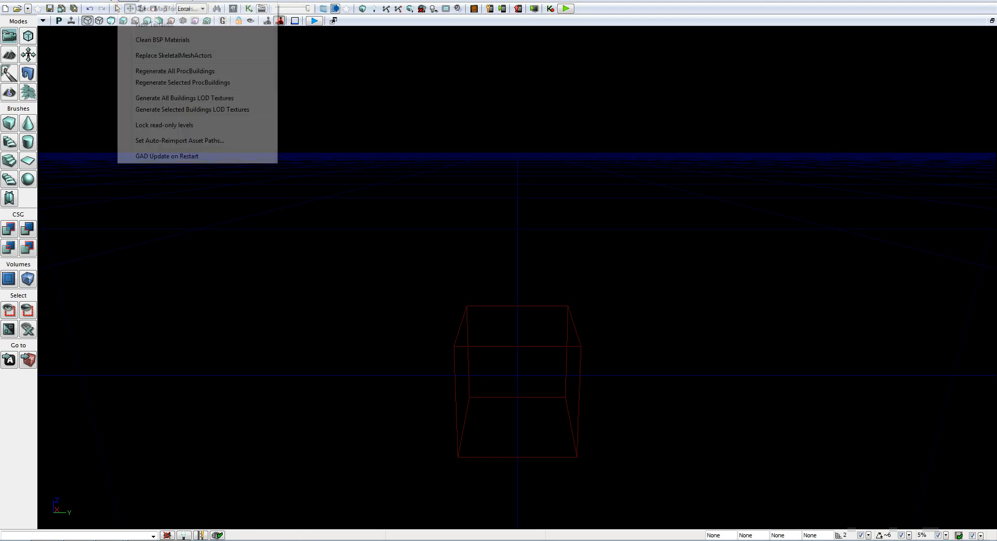
{"action": "left_click", "coordinate": [154, 25]}
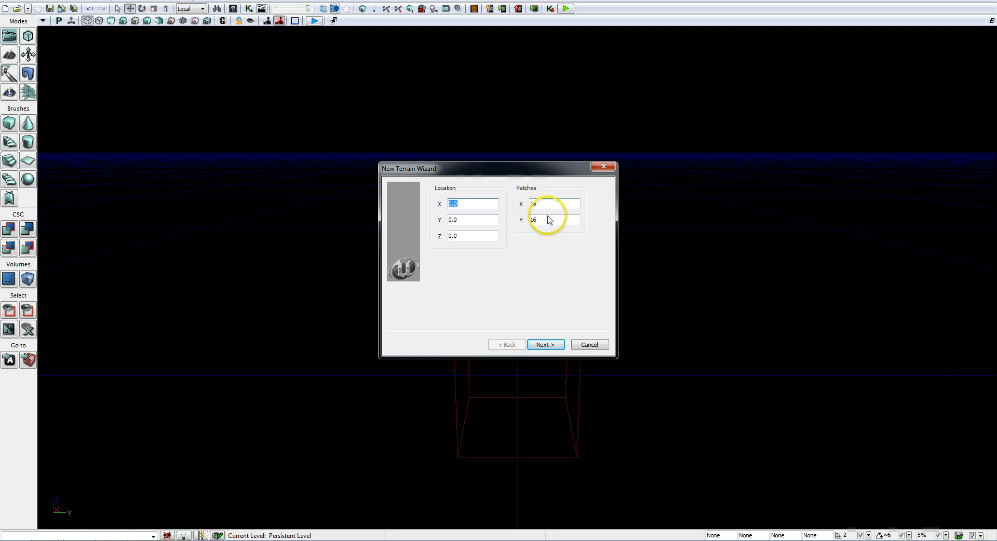
{"action": "left_click", "coordinate": [545, 345]}
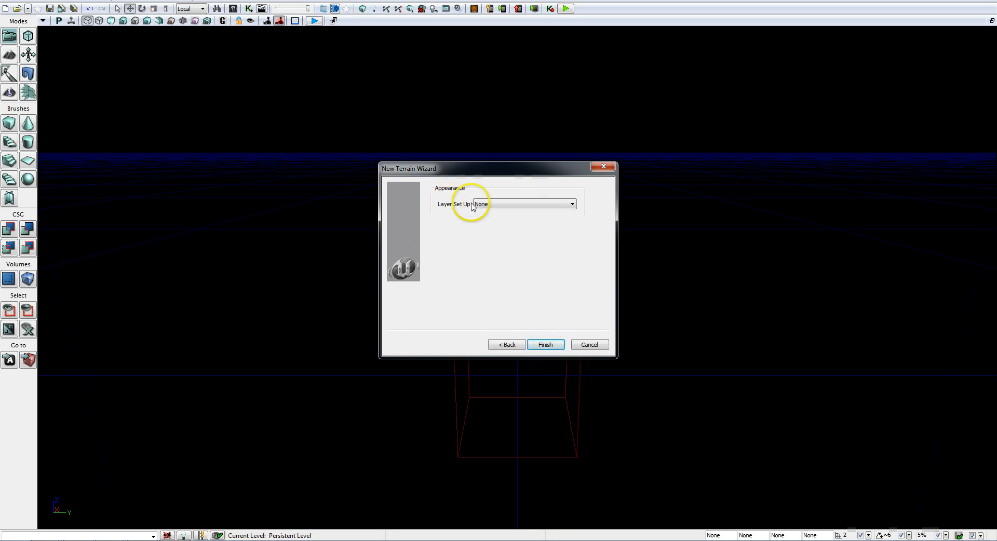
{"action": "left_click", "coordinate": [552, 349]}
Step: Bring the whole new terrain into view and display it in unlit shading
{"action": "right_click_drag", "start_coordinate": [392, 293], "coordinate": [419, 289]}
{"action": "left_click_drag", "start_coordinate": [418, 290], "coordinate": [441, 209]}
{"action": "right_click_drag", "start_coordinate": [440, 209], "coordinate": [453, 224]}
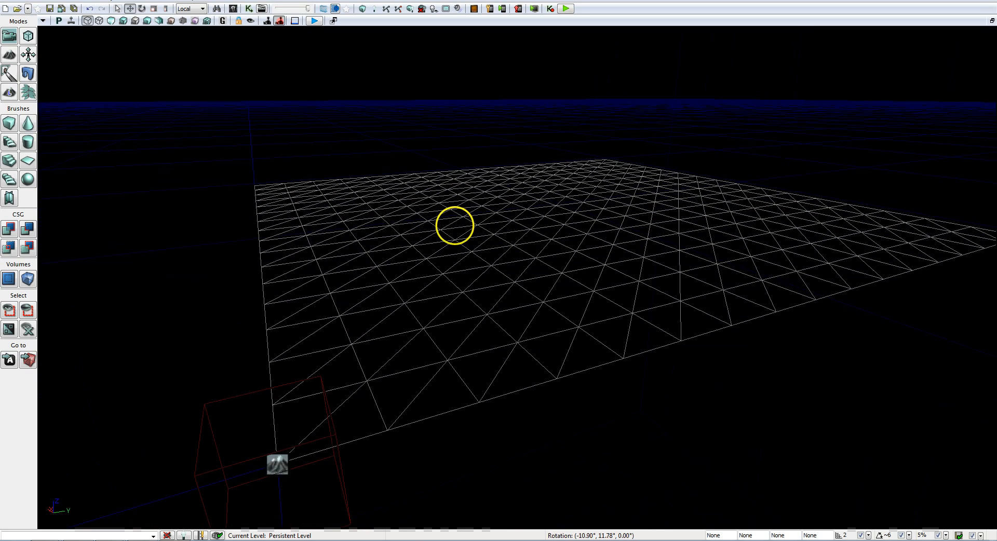
{"action": "left_click", "coordinate": [110, 20]}
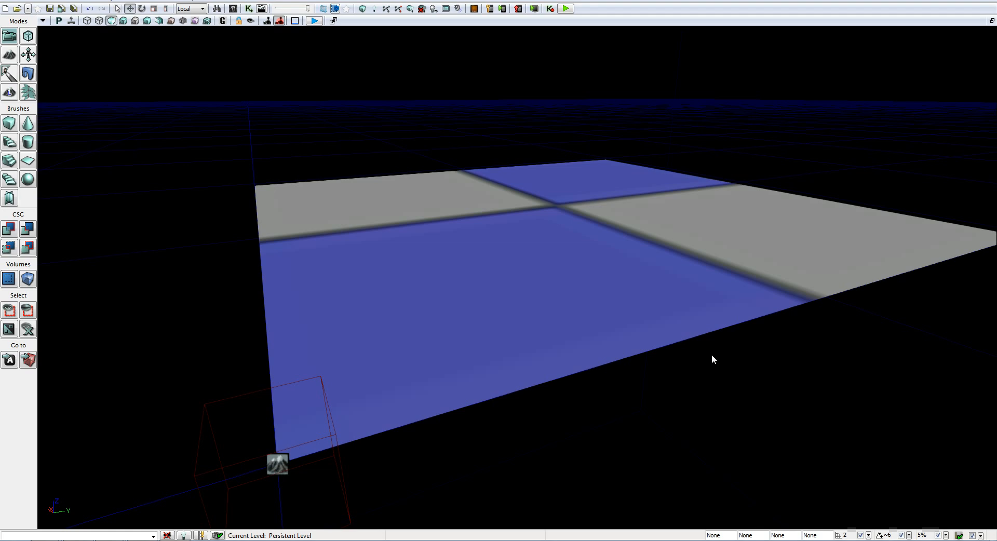
Step: Toggle the terrain's visibility in the viewport off and on several times, leaving it shown
{"action": "key", "text": "t"}
{"action": "key", "text": "t"}
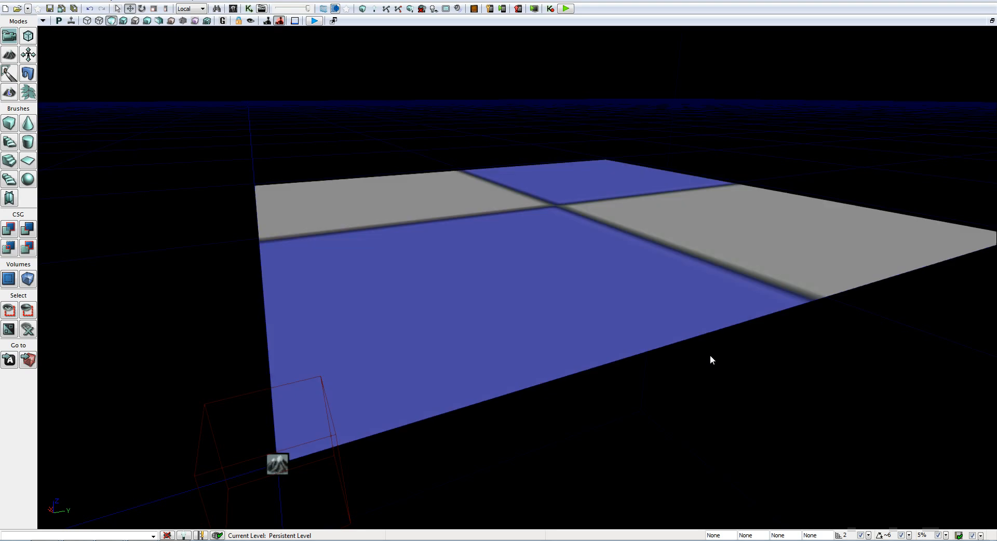
{"action": "key", "text": "t"}
{"action": "key", "text": "t"}
{"action": "key", "text": "t"}
{"action": "key", "text": "t"}
{"action": "key", "text": "t"}
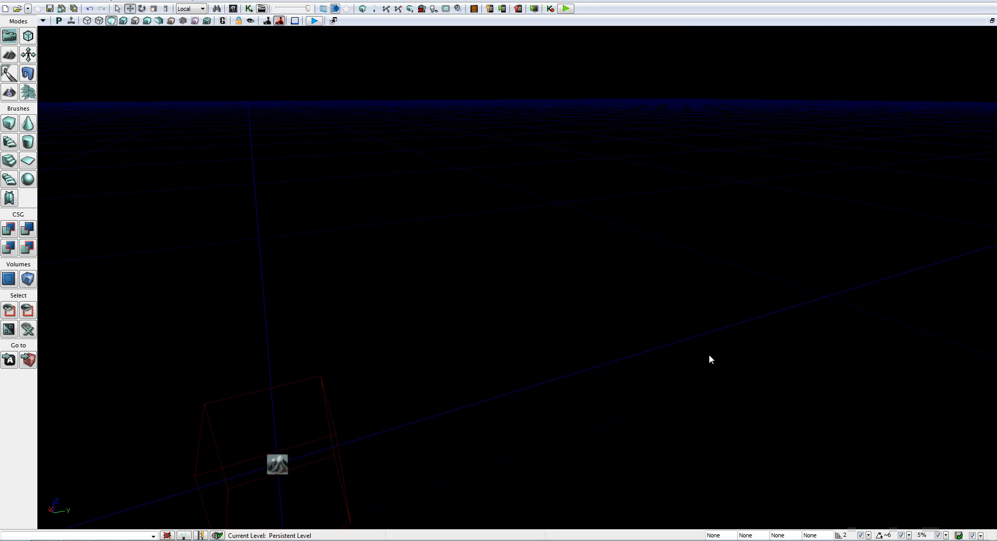
{"action": "key", "text": "t"}
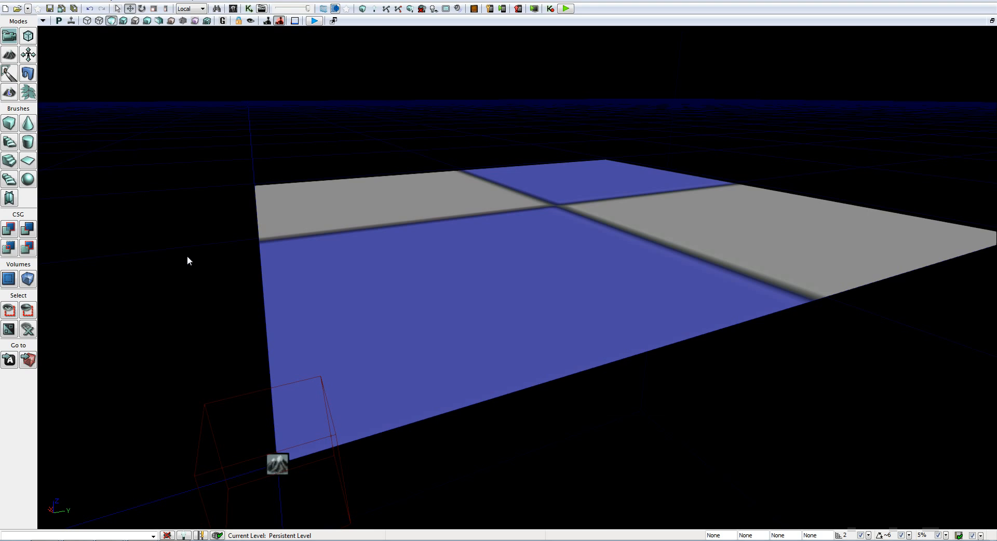
Step: Switch the viewport back to brush wireframe and look at the terrain grid from higher up
{"action": "left_click", "coordinate": [88, 22]}
{"action": "right_click_drag", "start_coordinate": [200, 256], "coordinate": [180, 253]}
{"action": "middle_click_drag", "start_coordinate": [180, 253], "coordinate": [183, 123]}
{"action": "right_click_drag", "start_coordinate": [184, 122], "coordinate": [196, 130]}
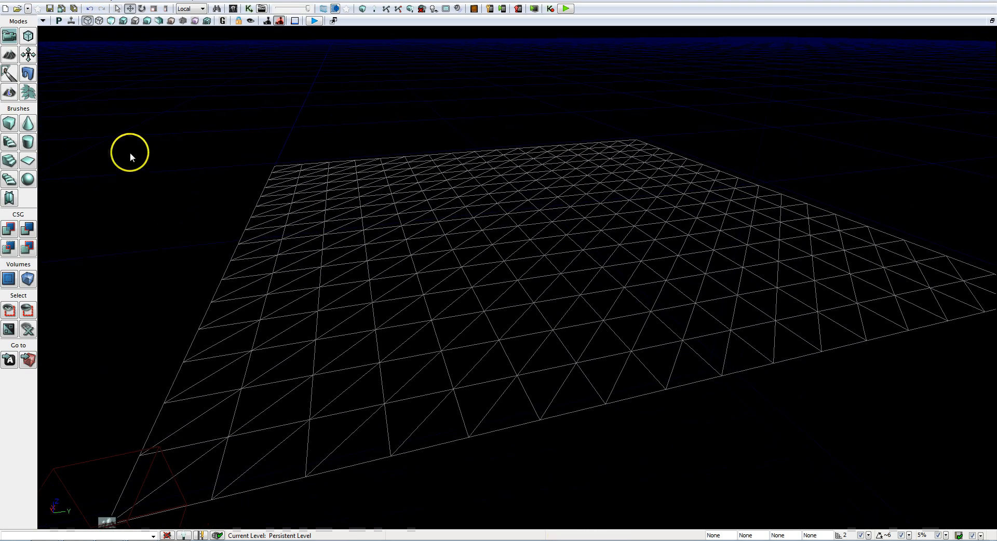
Step: Enter terrain editing mode, move its window clear of the grid and try to decrease the terrain's tessellation
{"action": "left_click", "coordinate": [11, 59]}
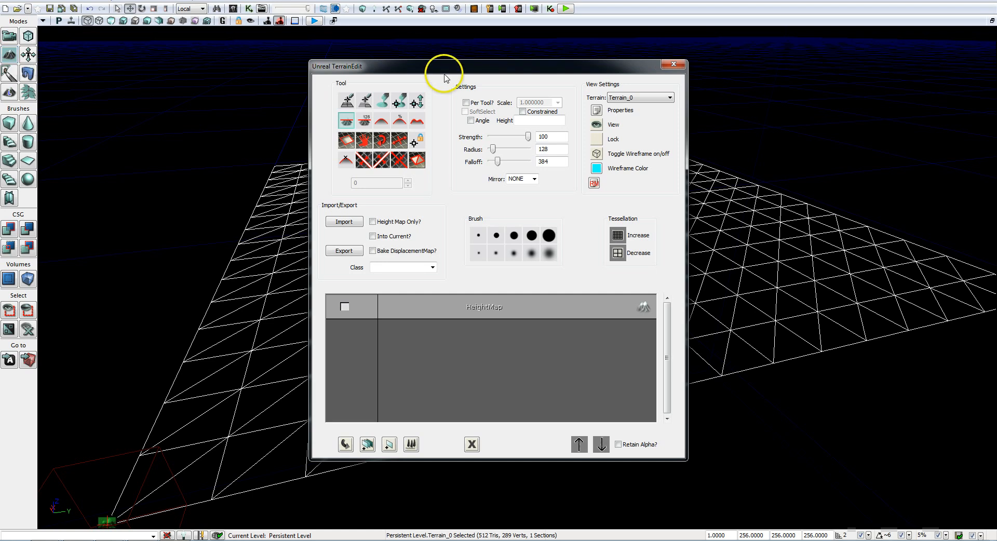
{"action": "left_click_drag", "start_coordinate": [455, 71], "coordinate": [721, 52]}
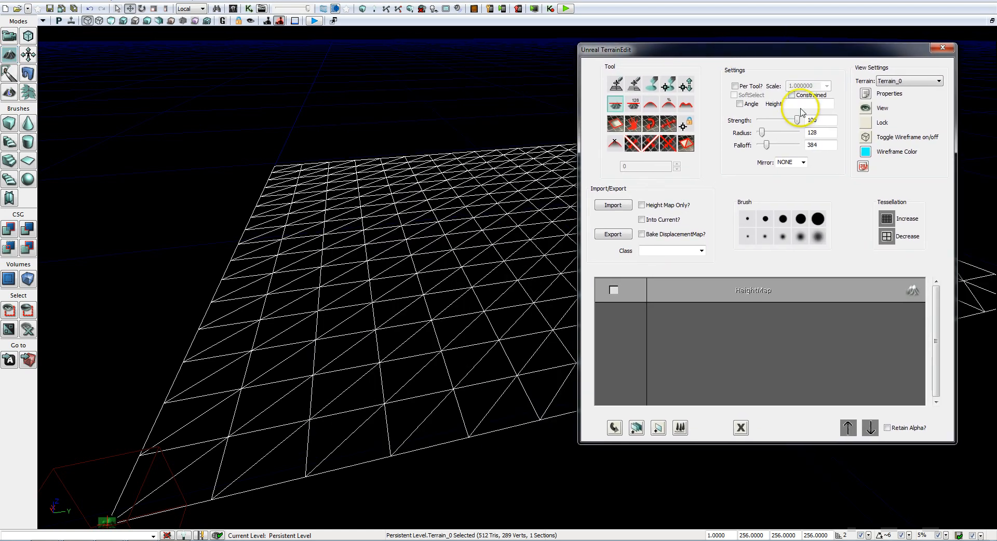
{"action": "left_click", "coordinate": [885, 238]}
{"action": "left_click", "coordinate": [881, 241]}
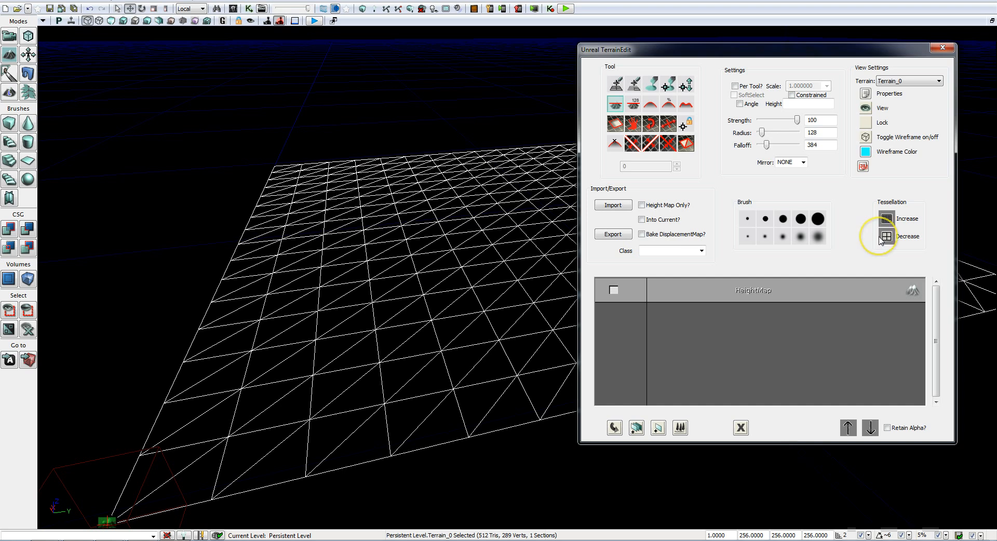
{"action": "left_click", "coordinate": [882, 240]}
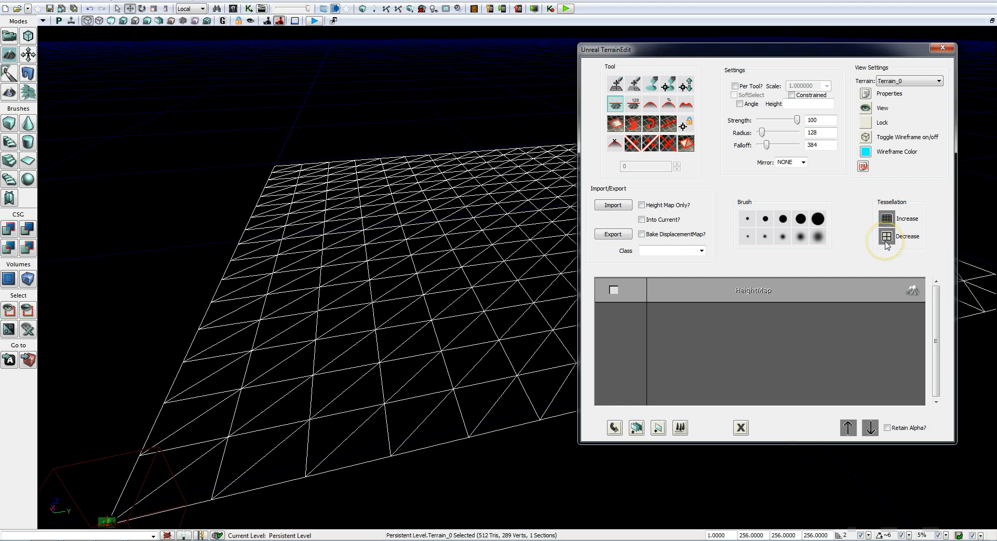
{"action": "left_click", "coordinate": [887, 242]}
Step: Select the HeightMap layer for editing and activate the Paint tool
{"action": "left_click", "coordinate": [725, 289]}
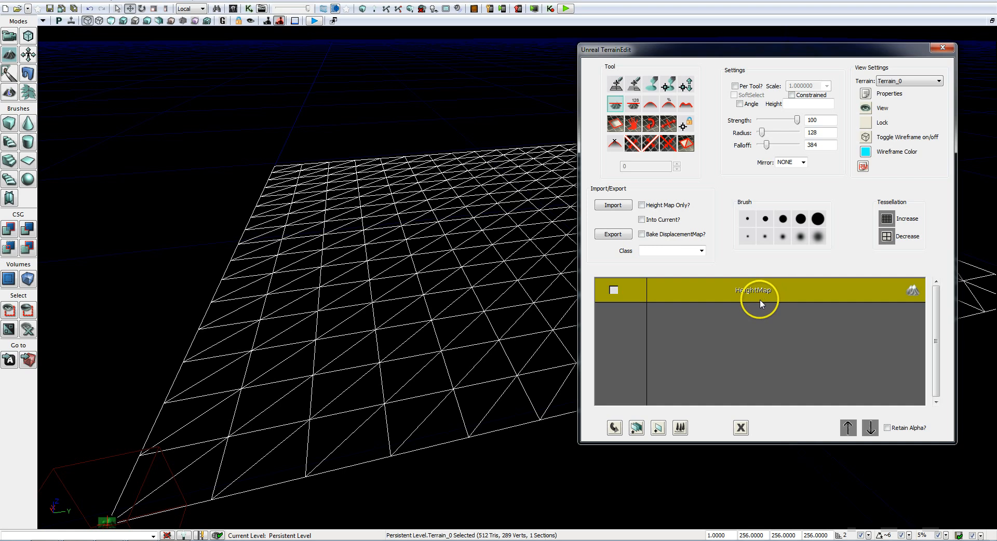
{"action": "left_click", "coordinate": [652, 84]}
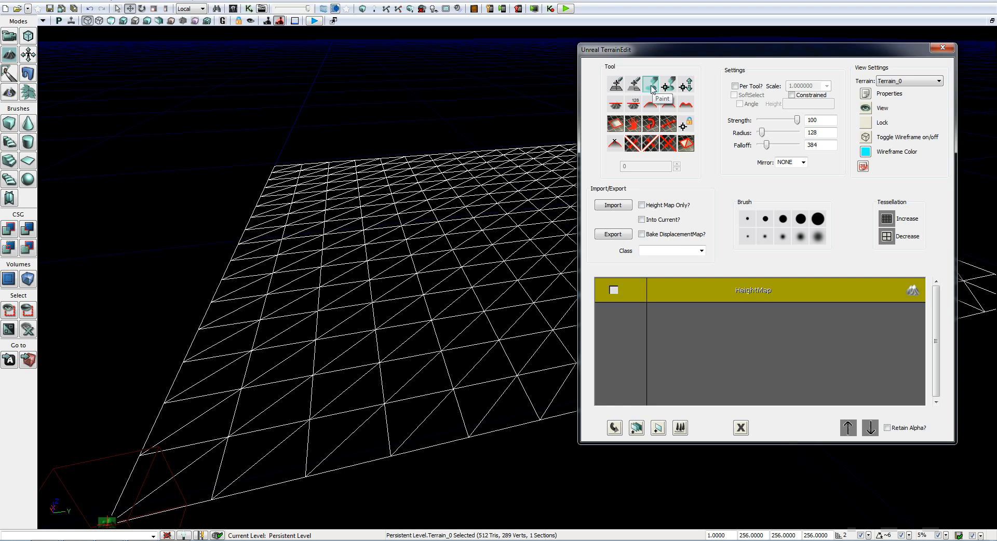
{"action": "left_click", "coordinate": [746, 301]}
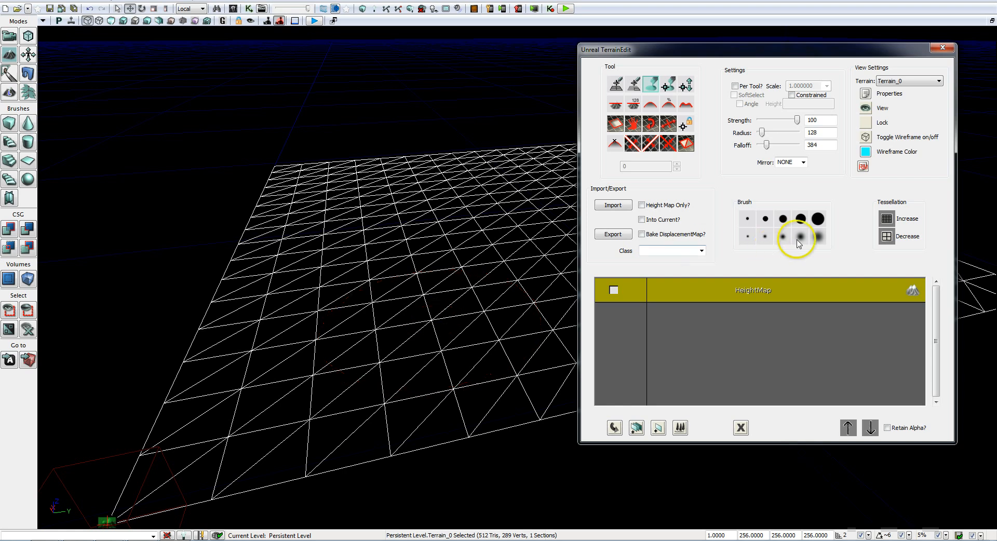
Step: Try several hard and soft brush presets of different radius and falloff for terrain painting
{"action": "left_click", "coordinate": [816, 238]}
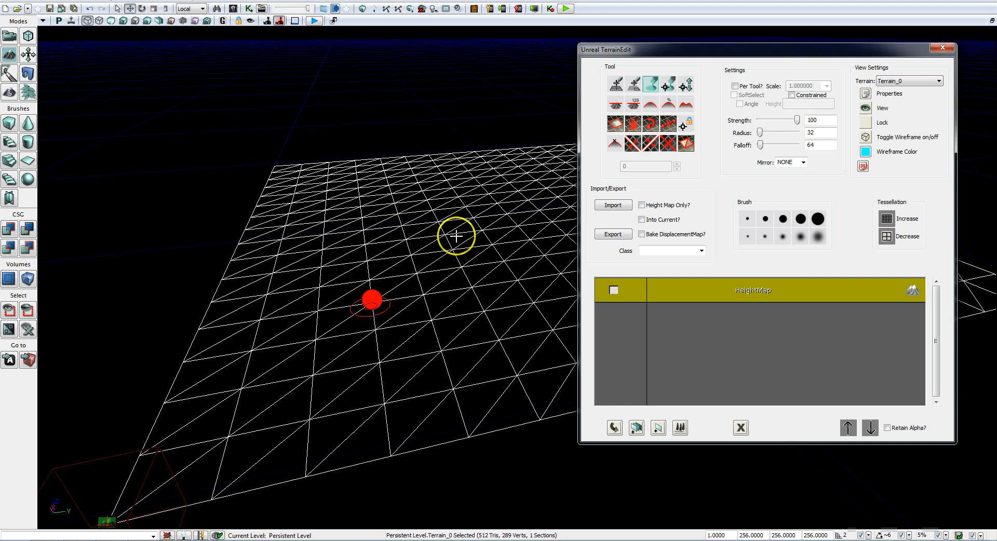
{"action": "left_click", "coordinate": [819, 220]}
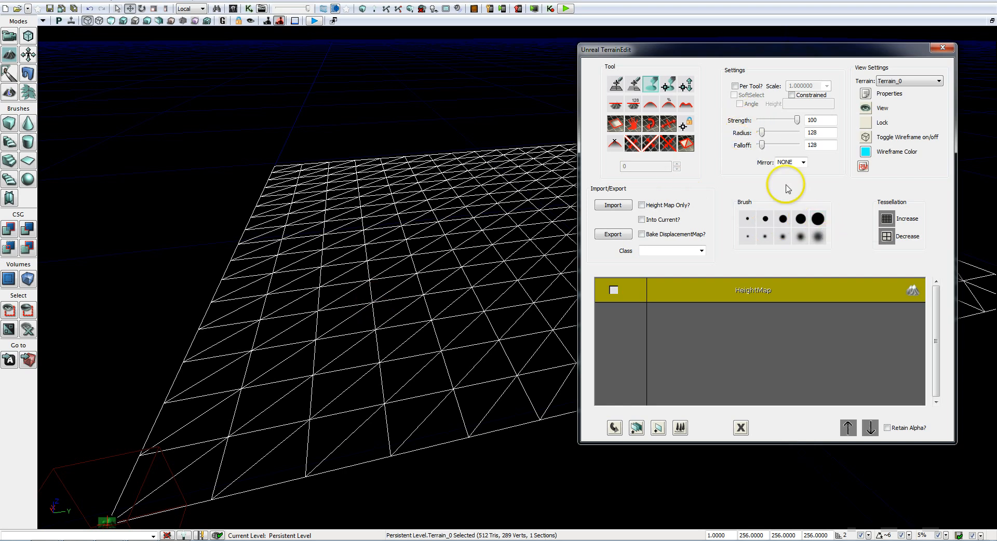
{"action": "left_click", "coordinate": [802, 220]}
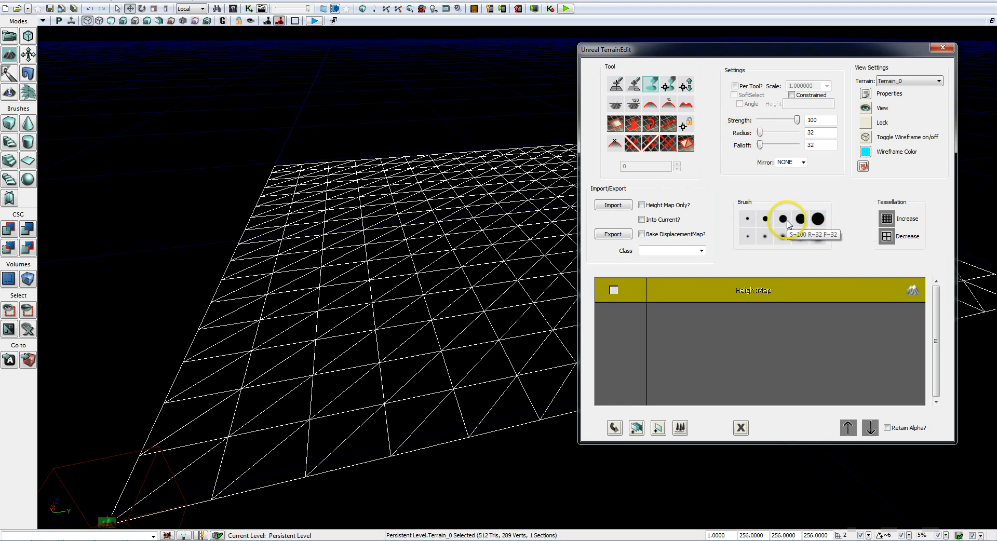
{"action": "left_click", "coordinate": [765, 220]}
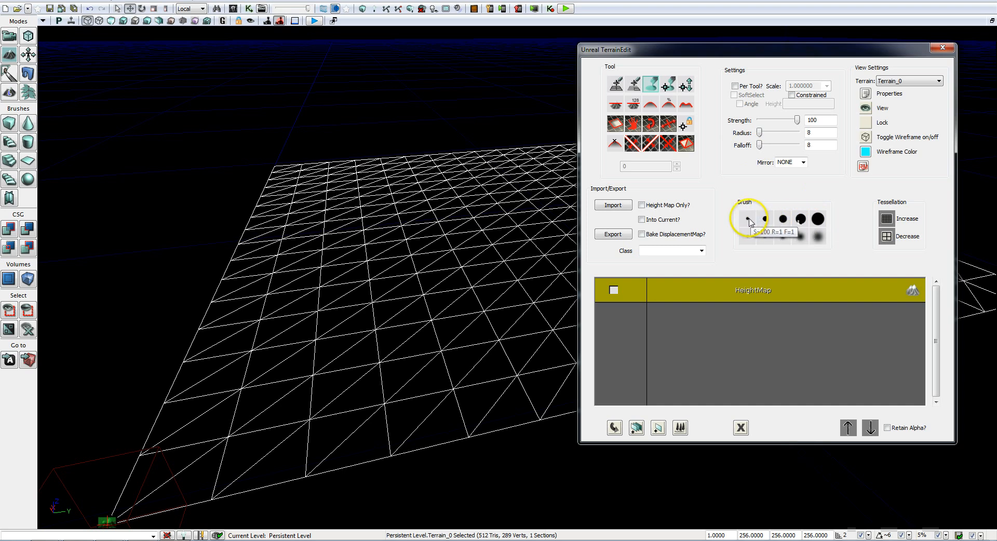
{"action": "left_click", "coordinate": [748, 236]}
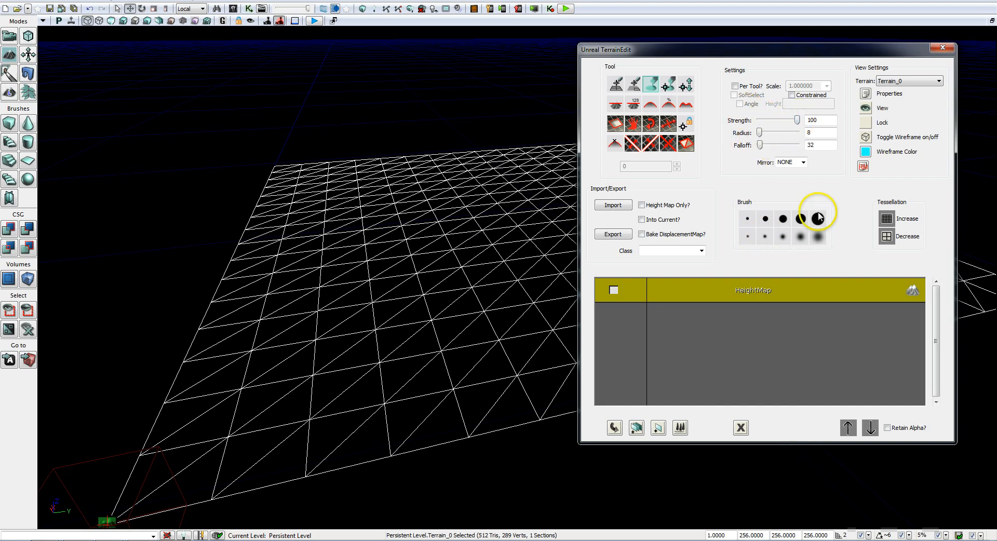
Step: Choose the largest soft brush, with radius 128 and falloff 256, and reduce the strength to 49
{"action": "left_click", "coordinate": [819, 235]}
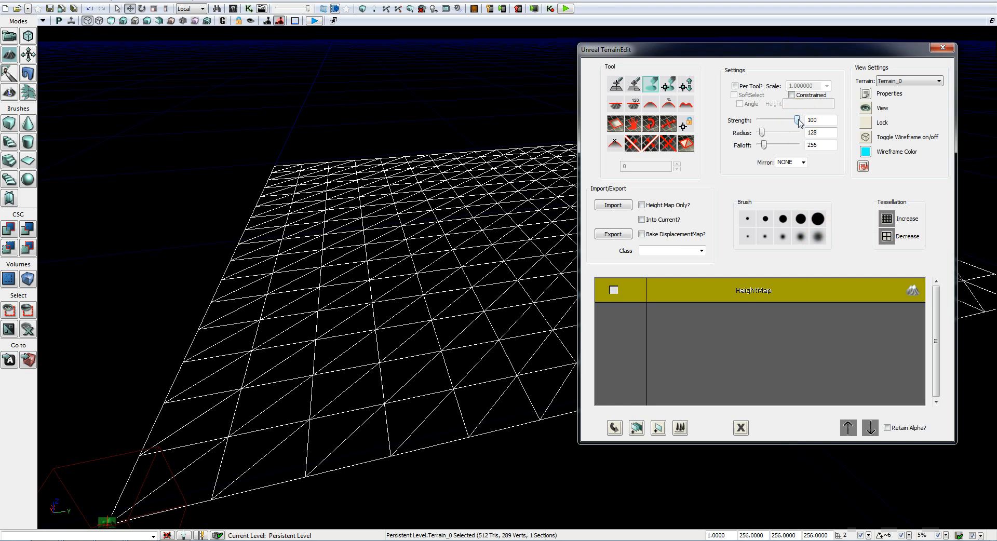
{"action": "left_click_drag", "start_coordinate": [798, 122], "coordinate": [781, 123]}
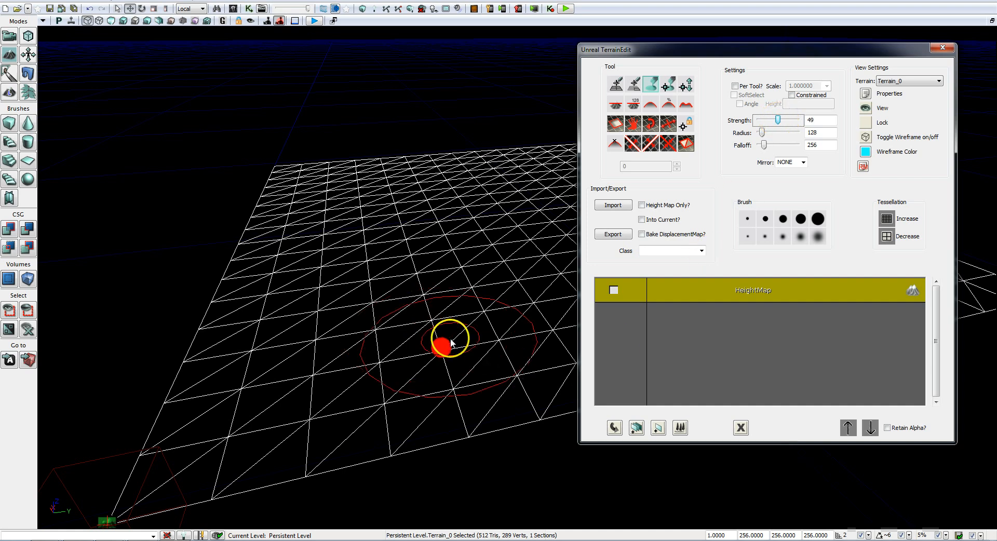
Step: Paint the height map near the terrain's origin corner, raising a peak and lowering part of the adjoining edge
{"action": "left_click_drag", "start_coordinate": [450, 343], "coordinate": [496, 459]}
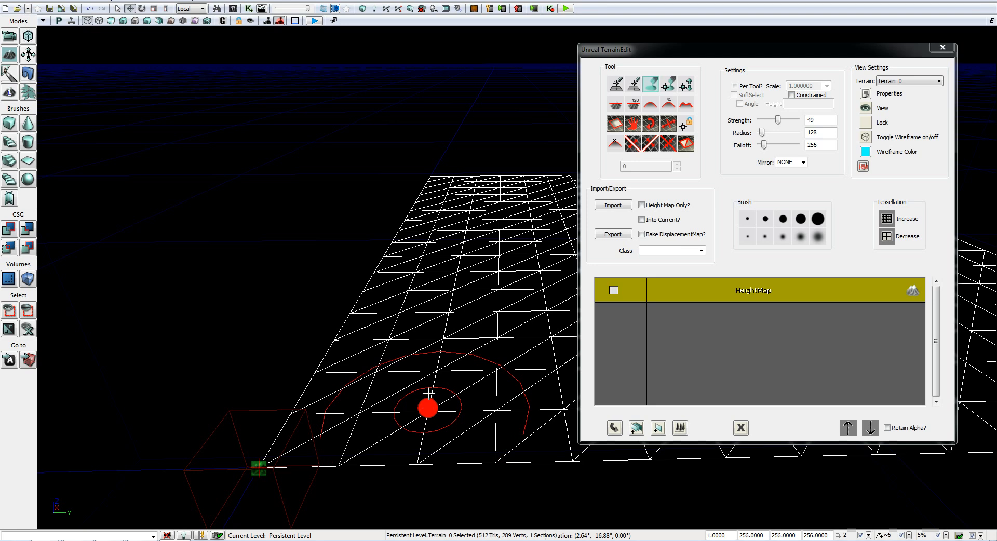
{"action": "mouse_move", "coordinate": [429, 393]}
{"action": "left_mouse_down", "text": "ctrl"}
{"action": "mouse_move", "coordinate": [428, 378]}
{"action": "mouse_move", "coordinate": [434, 407]}
{"action": "mouse_move", "coordinate": [464, 399]}
{"action": "left_mouse_up", "text": "ctrl"}
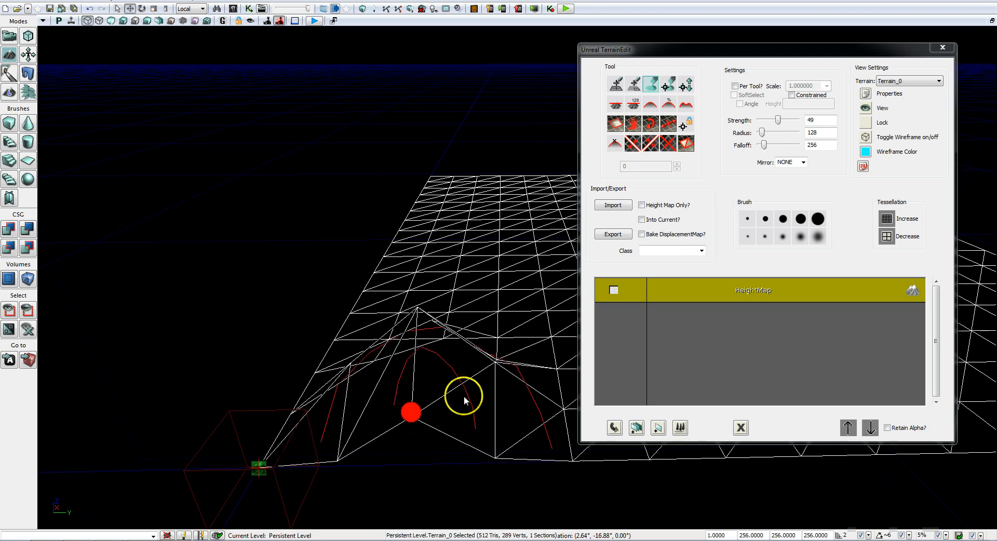
{"action": "mouse_move", "coordinate": [456, 389]}
{"action": "right_mouse_down"}
{"action": "mouse_move", "coordinate": [418, 388]}
{"action": "mouse_move", "coordinate": [414, 405]}
{"action": "mouse_move", "coordinate": [398, 387]}
{"action": "mouse_move", "coordinate": [343, 387]}
{"action": "mouse_move", "coordinate": [467, 393]}
{"action": "right_mouse_up"}
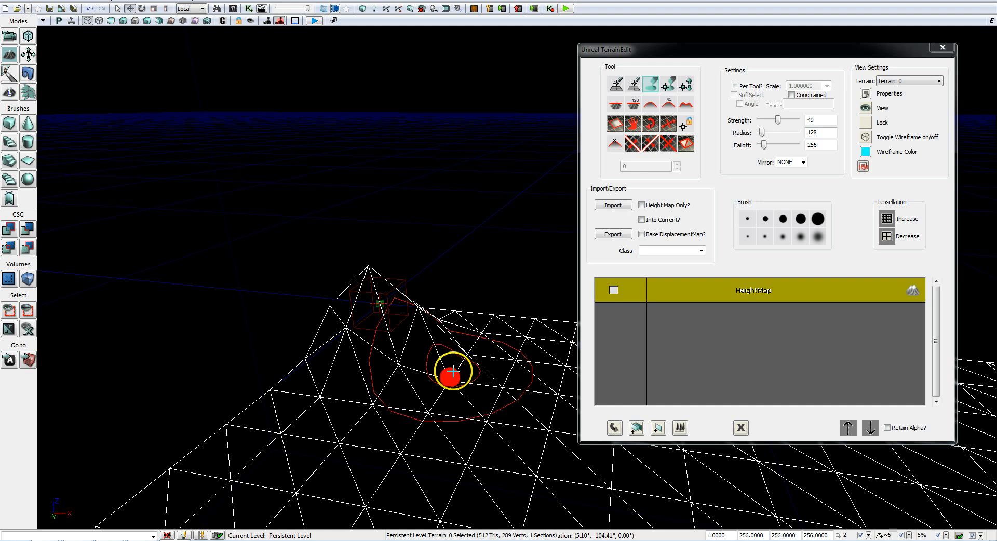
{"action": "right_click_drag", "start_coordinate": [453, 371], "coordinate": [403, 373]}
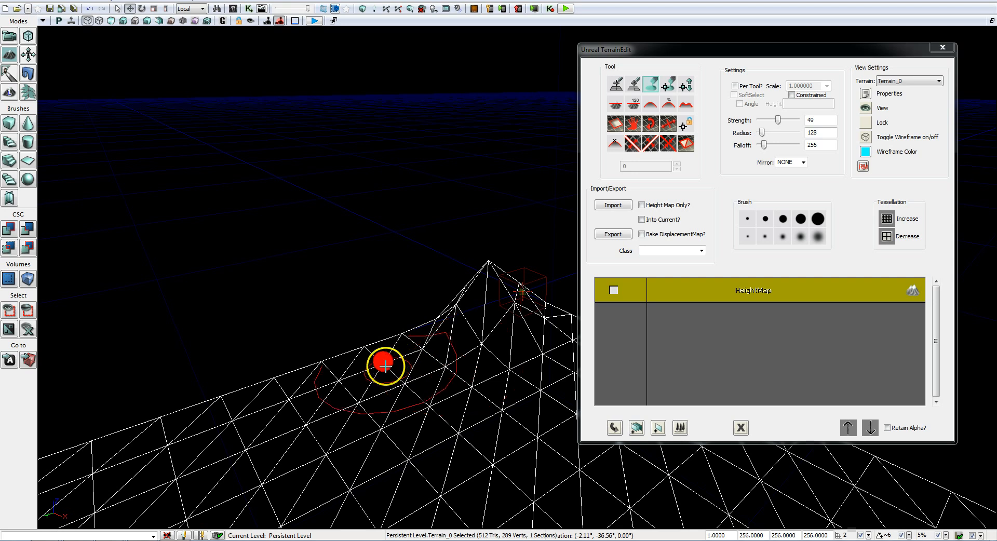
{"action": "right_click", "coordinate": [385, 366], "text": "ctrl"}
{"action": "mouse_move", "coordinate": [413, 403]}
{"action": "right_mouse_down"}
{"action": "mouse_move", "coordinate": [444, 398]}
{"action": "mouse_move", "coordinate": [423, 393]}
{"action": "right_mouse_up"}
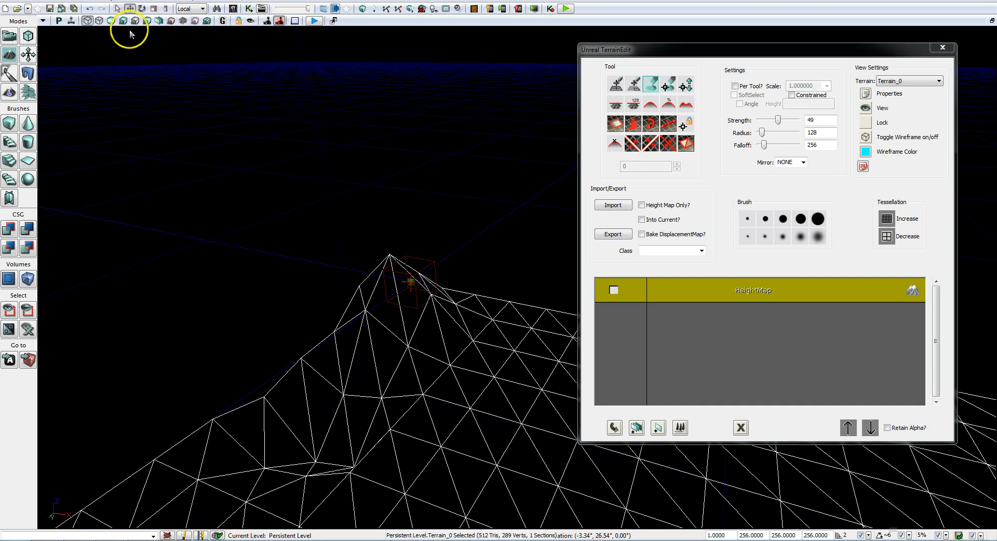
Step: Show the sculpted terrain in unlit shading, comparing it with lit shading, and close the terrain editor
{"action": "left_click", "coordinate": [112, 21]}
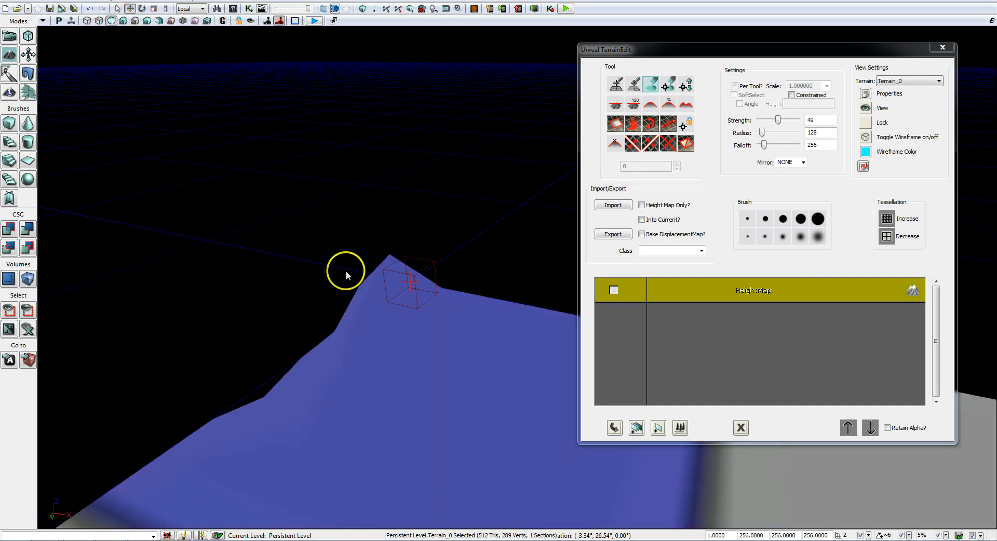
{"action": "mouse_move", "coordinate": [311, 254]}
{"action": "left_mouse_down"}
{"action": "mouse_move", "coordinate": [336, 287]}
{"action": "mouse_move", "coordinate": [318, 270]}
{"action": "mouse_move", "coordinate": [334, 260]}
{"action": "mouse_move", "coordinate": [327, 267]}
{"action": "mouse_move", "coordinate": [423, 274]}
{"action": "mouse_move", "coordinate": [385, 233]}
{"action": "mouse_move", "coordinate": [467, 251]}
{"action": "mouse_move", "coordinate": [296, 249]}
{"action": "left_mouse_up"}
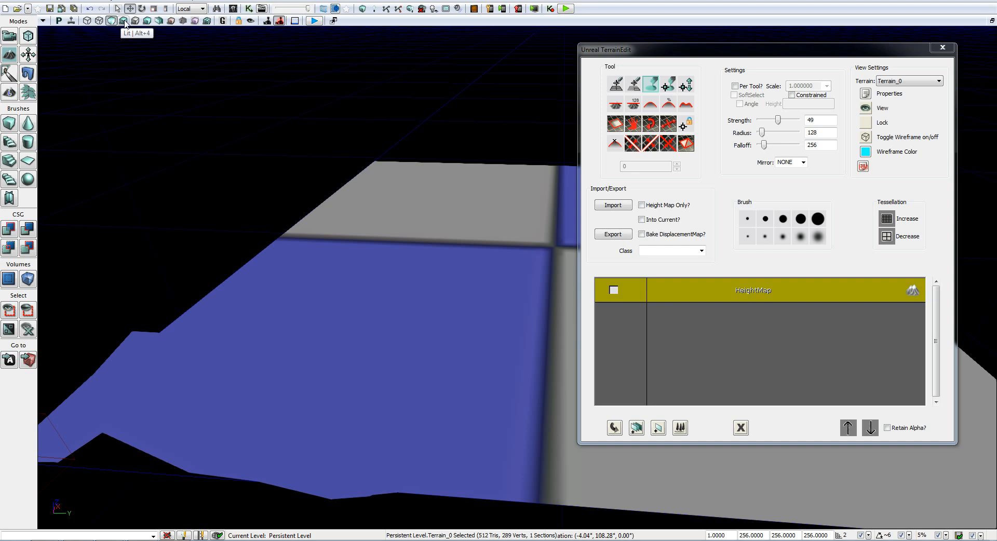
{"action": "left_click", "coordinate": [124, 21]}
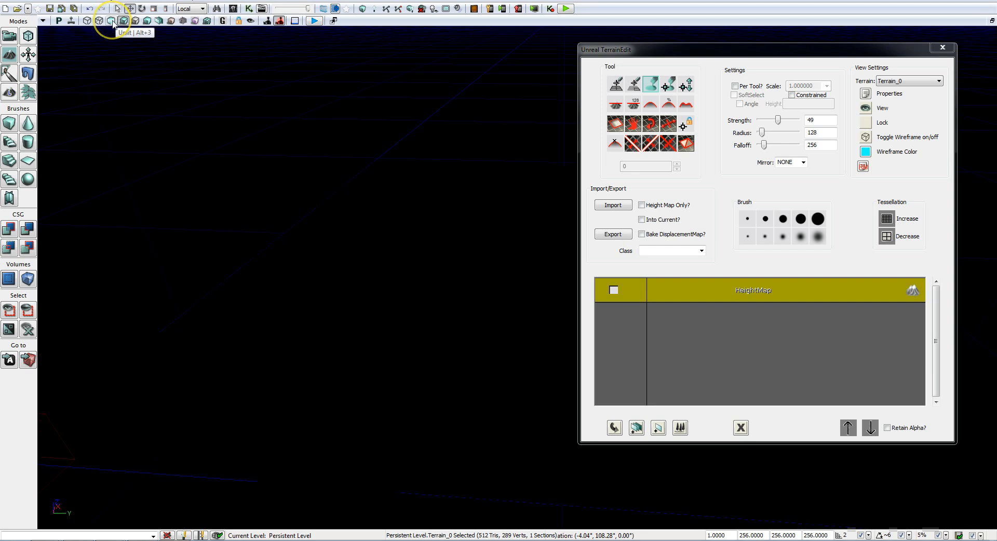
{"action": "left_click", "coordinate": [112, 22]}
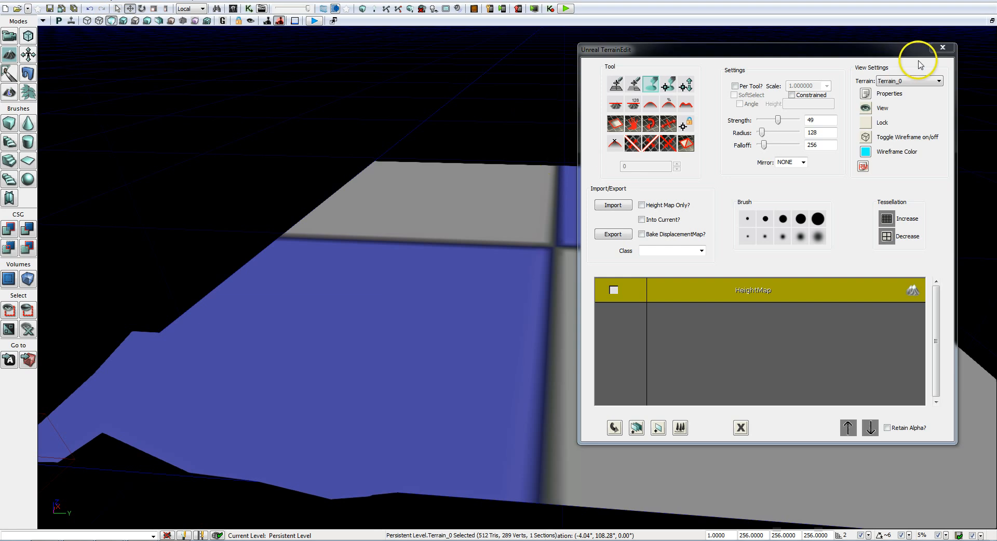
{"action": "left_click", "coordinate": [942, 48]}
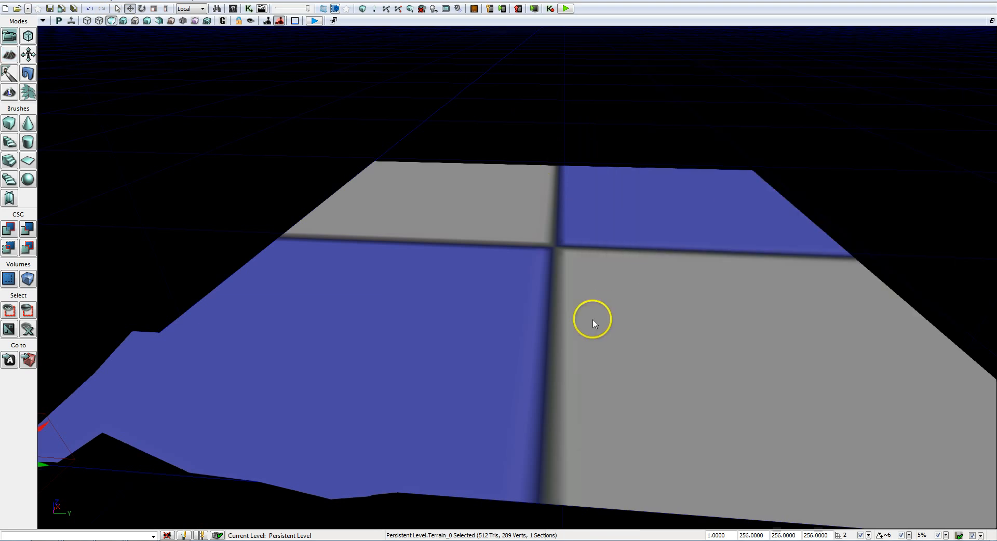
Step: Add a DominantDirectionalLight at the centre of the terrain and raise it above the surface
{"action": "right_click_drag", "start_coordinate": [590, 318], "coordinate": [596, 307]}
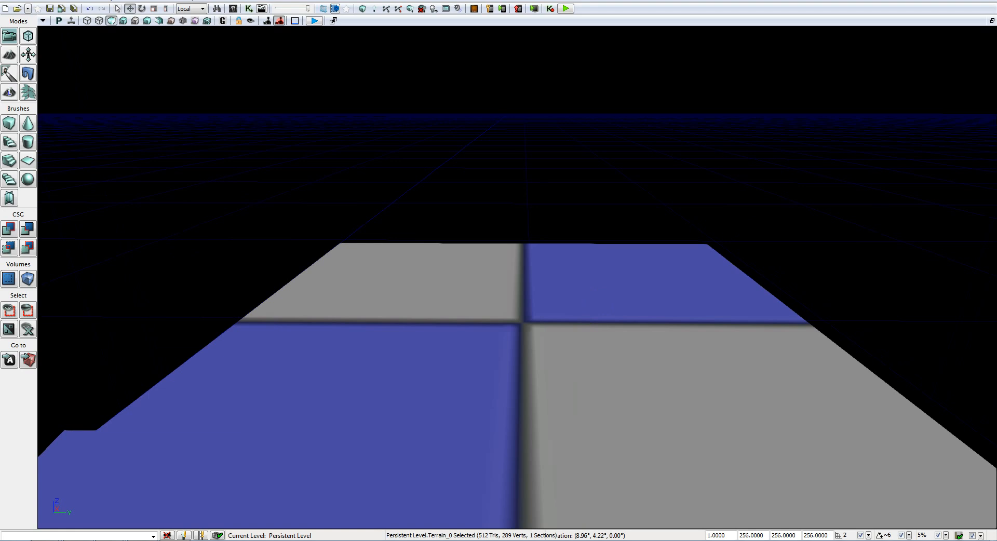
{"action": "mouse_move", "coordinate": [591, 306]}
{"action": "right_mouse_down"}
{"action": "mouse_move", "coordinate": [581, 312]}
{"action": "mouse_move", "coordinate": [592, 319]}
{"action": "right_mouse_up"}
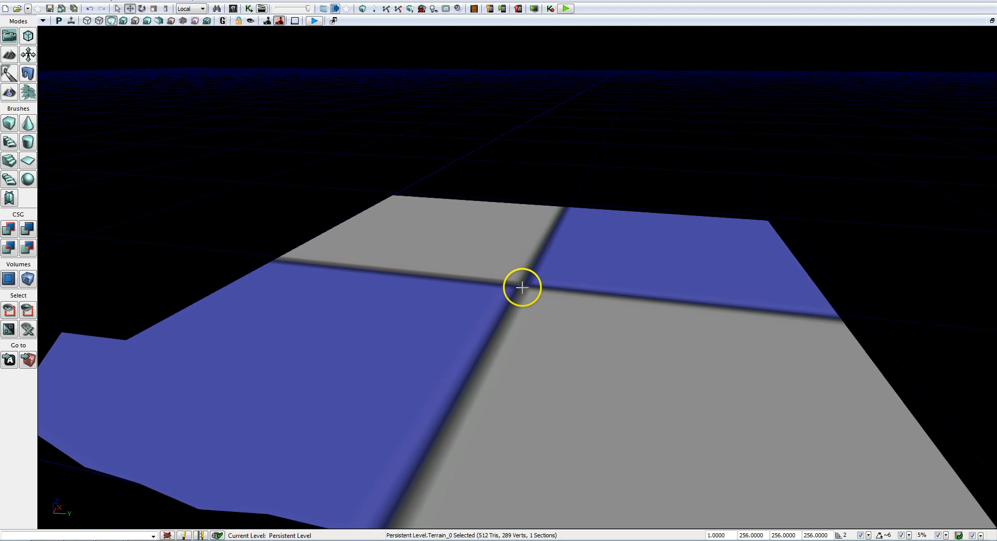
{"action": "right_click", "coordinate": [522, 287]}
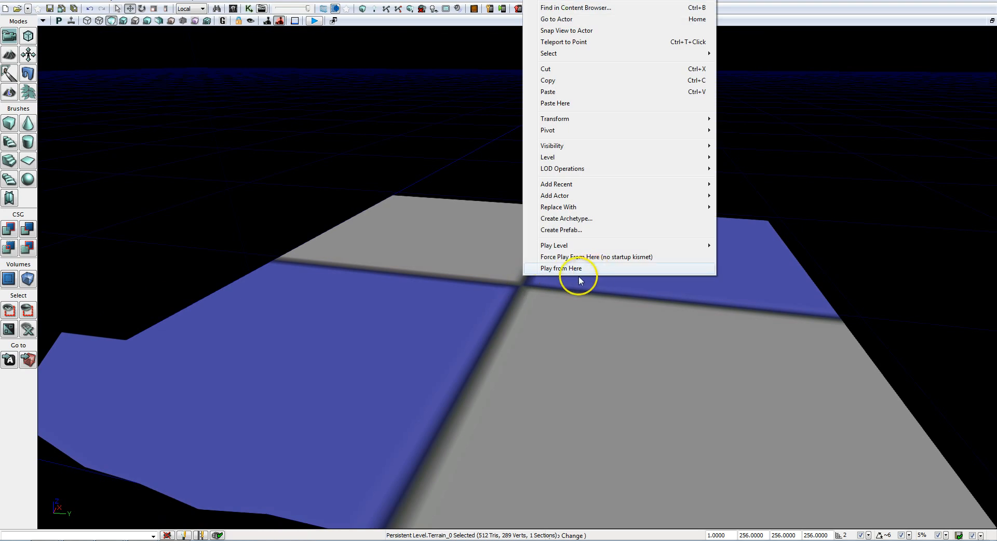
{"action": "mouse_move", "coordinate": [596, 200]}
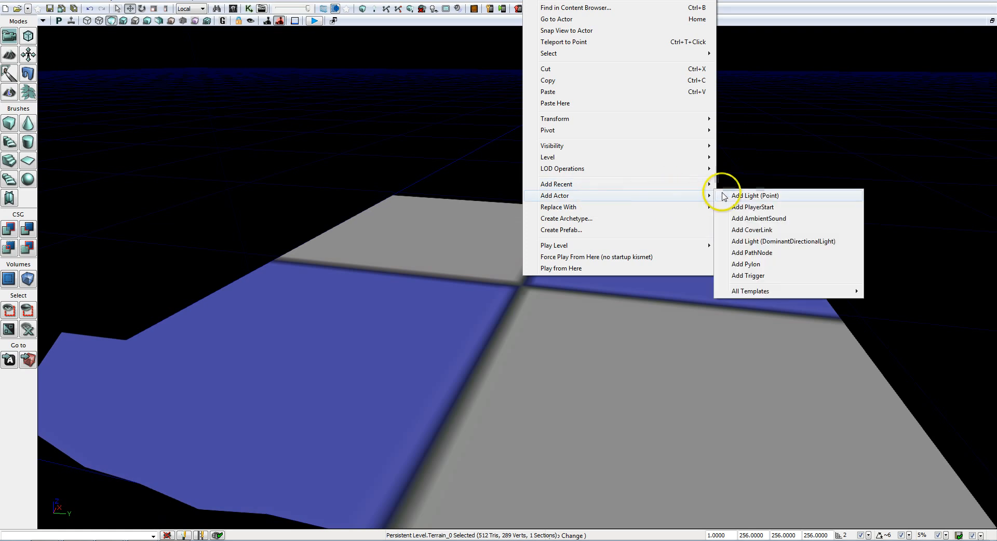
{"action": "left_click", "coordinate": [763, 242]}
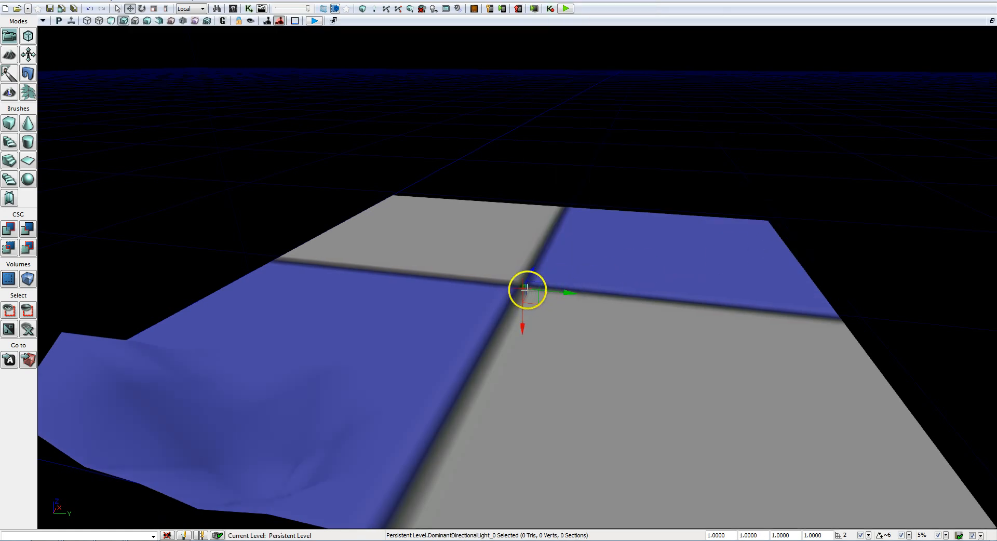
{"action": "left_click_drag", "start_coordinate": [521, 315], "coordinate": [513, 192]}
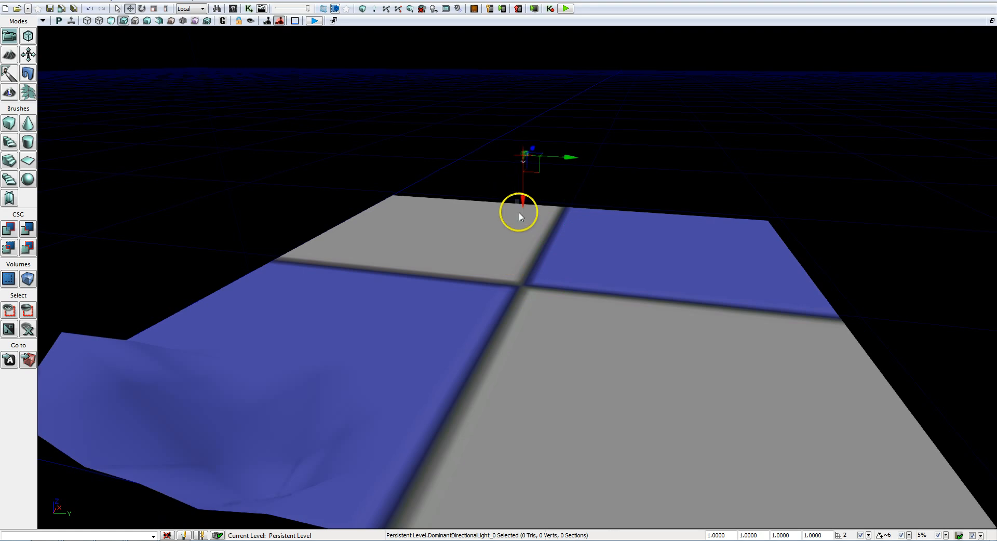
Step: Examine the light and the sculpted corner from another side, comparing unlit with lit shading
{"action": "right_click_drag", "start_coordinate": [552, 291], "coordinate": [496, 277]}
{"action": "key", "text": "d"}
{"action": "key", "text": "d"}
{"action": "key", "text": "d"}
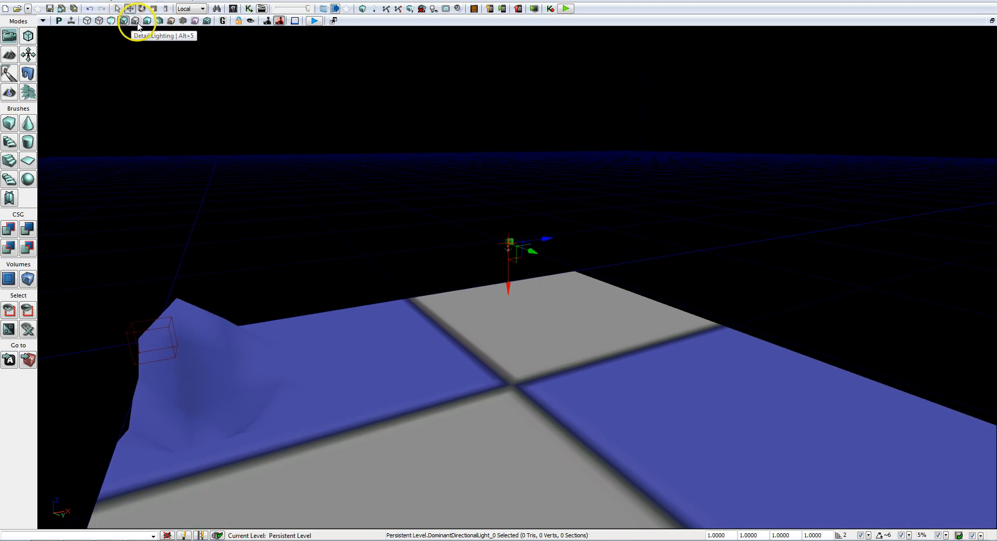
{"action": "right_click_drag", "start_coordinate": [348, 200], "coordinate": [330, 185]}
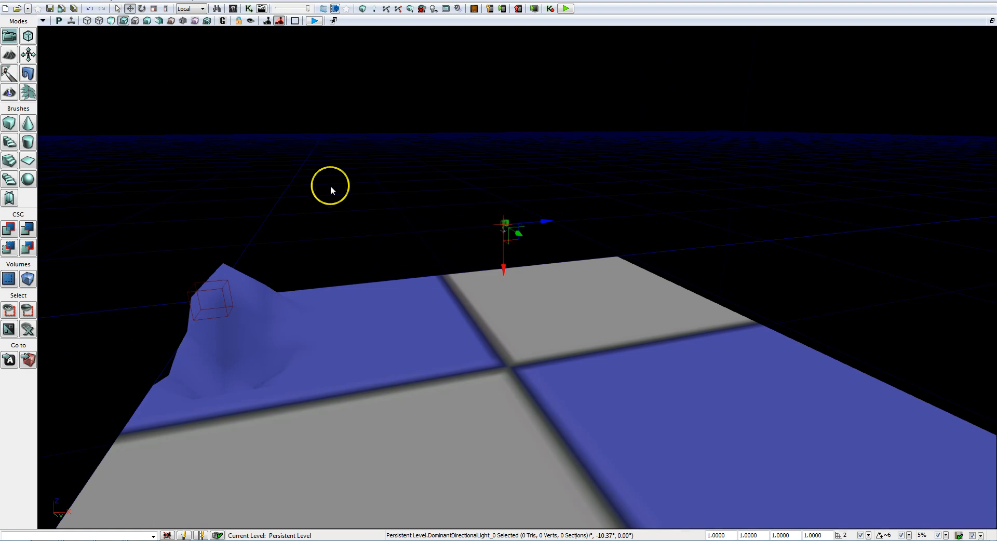
{"action": "left_click", "coordinate": [110, 21]}
{"action": "left_click", "coordinate": [120, 22]}
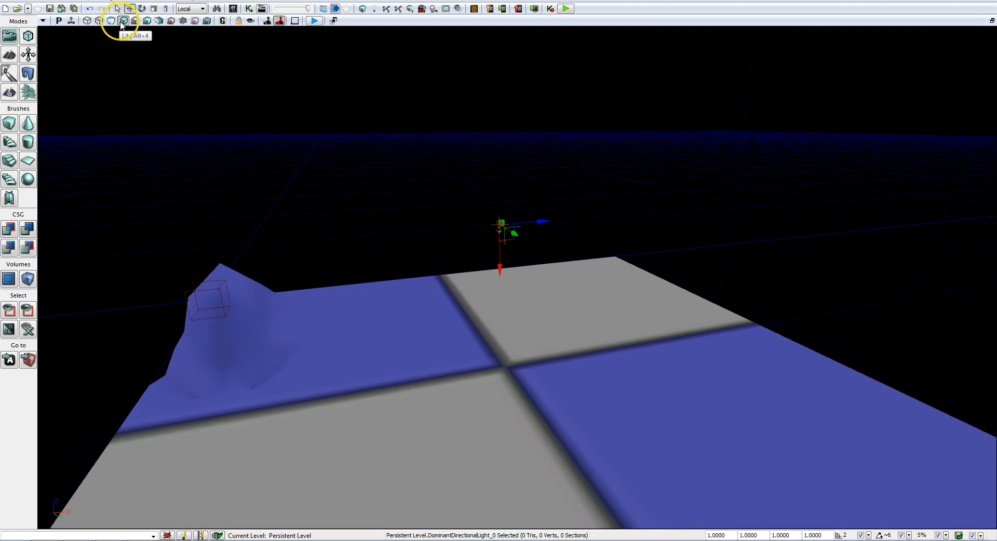
Step: Rotate the dominant directional light so that it shines across the terrain at an angle
{"action": "right_click_drag", "start_coordinate": [319, 294], "coordinate": [310, 307]}
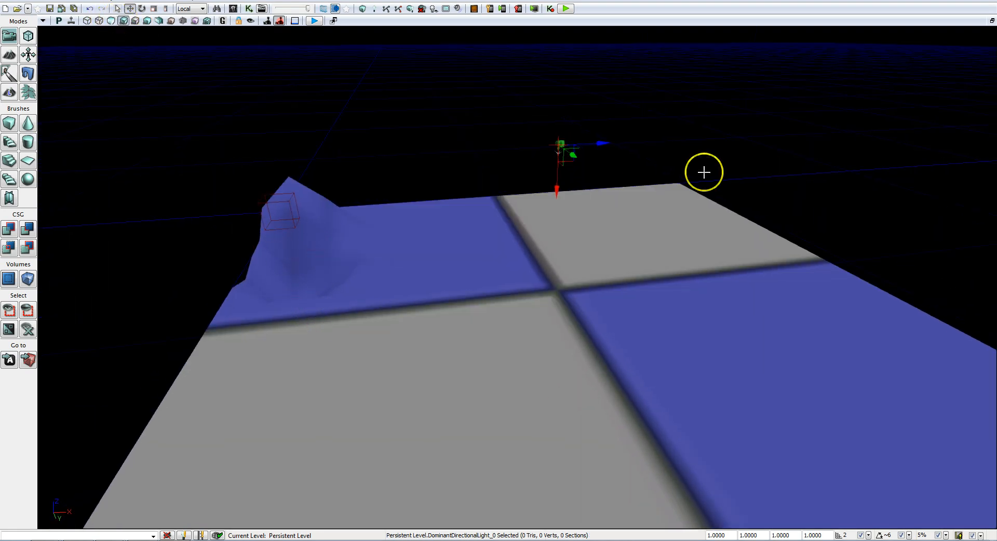
{"action": "key", "text": "space"}
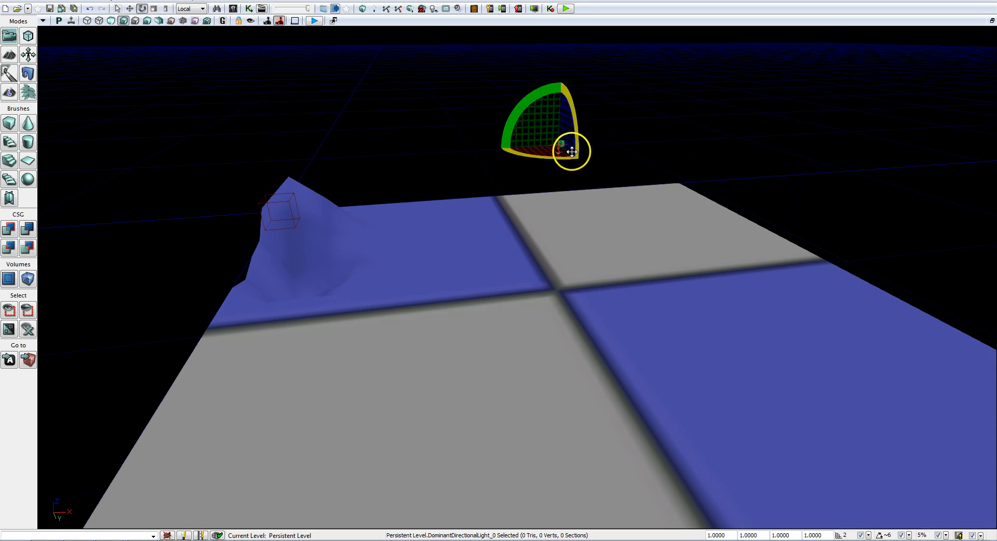
{"action": "mouse_move", "coordinate": [531, 95]}
{"action": "left_mouse_down"}
{"action": "mouse_move", "coordinate": [501, 109]}
{"action": "mouse_move", "coordinate": [535, 95]}
{"action": "left_mouse_up"}
{"action": "right_click_drag", "start_coordinate": [799, 171], "coordinate": [636, 180]}
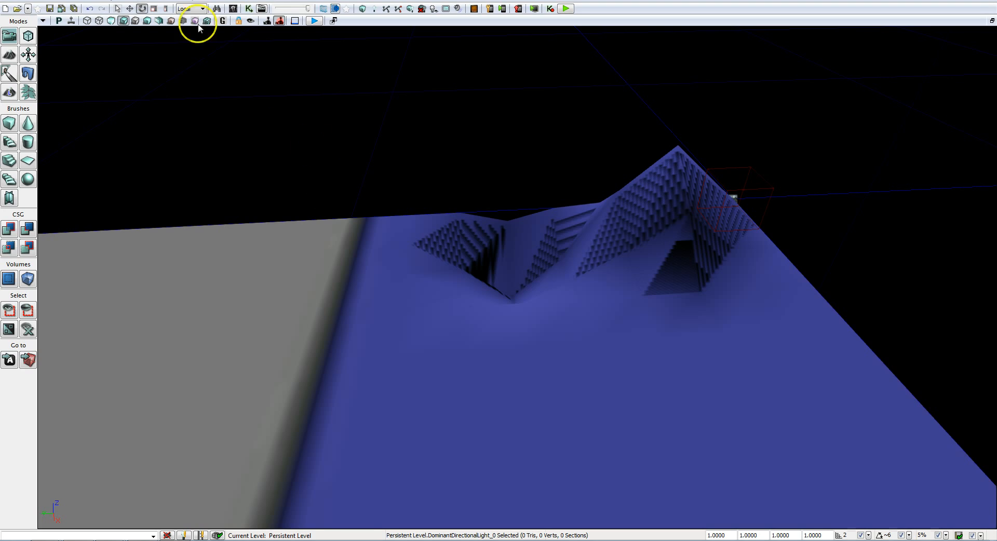
Step: Limit the Content Browser to materials and search for "grass"
{"action": "left_click", "coordinate": [233, 8]}
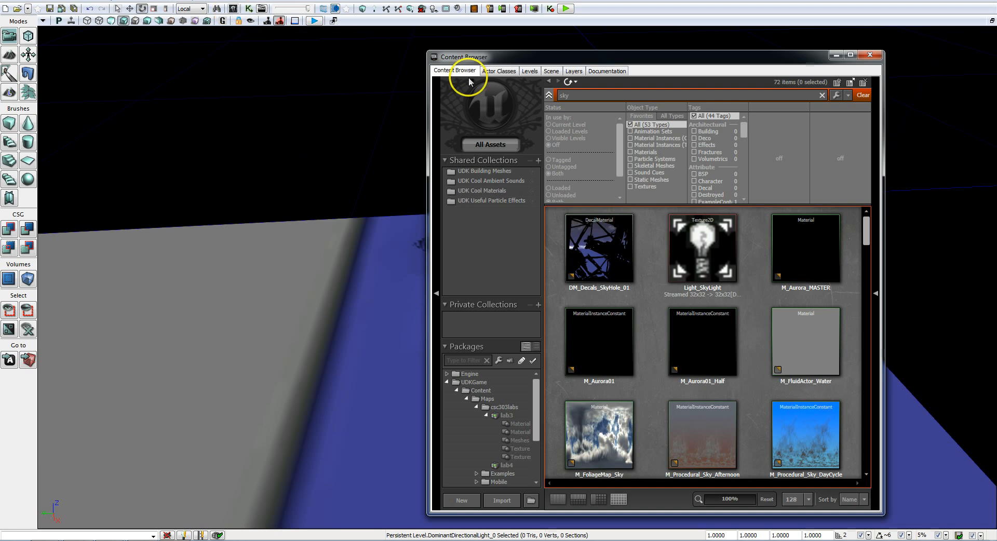
{"action": "left_click", "coordinate": [647, 153]}
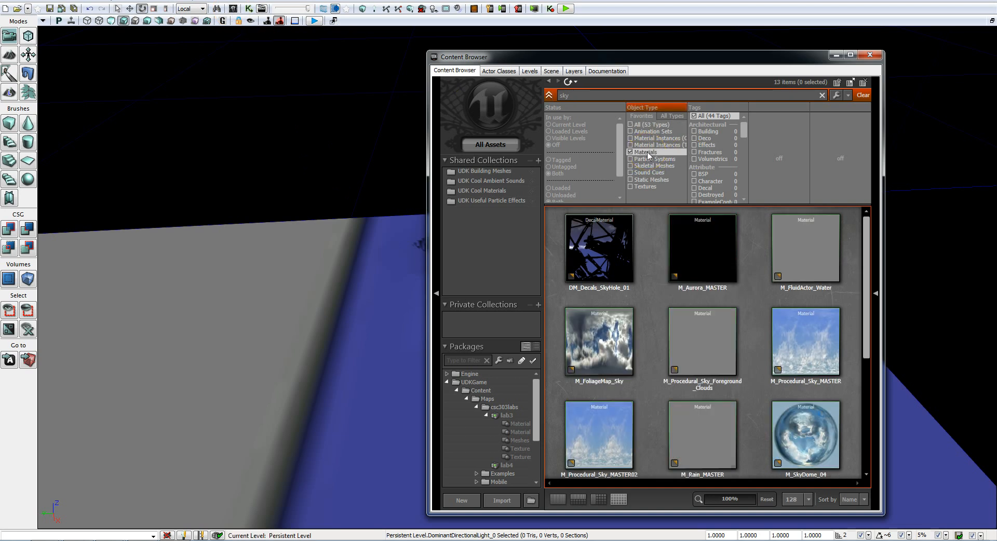
{"action": "left_click", "coordinate": [577, 95]}
{"action": "key", "text": "BackSpace"}
{"action": "key", "text": "BackSpace"}
{"action": "type", "text": "gra"}
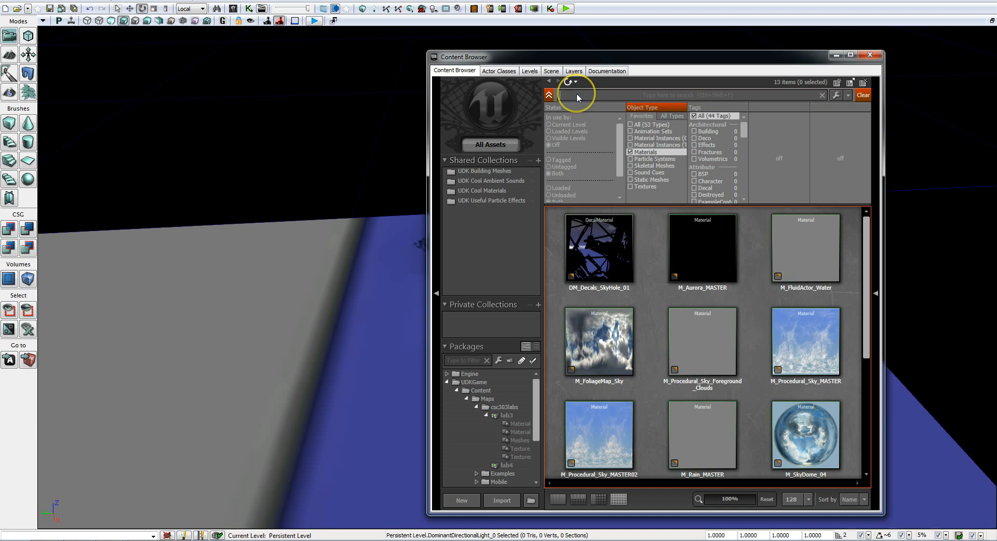
{"action": "type", "text": "ss"}
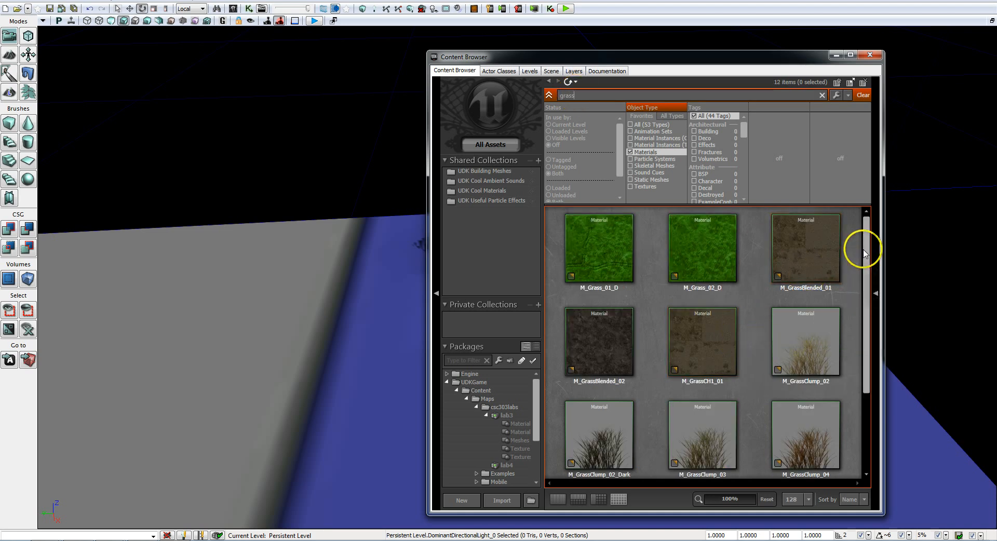
Step: Select the M_GrassPlain_01 material and open the terrain editor beside the Content Browser
{"action": "left_click_drag", "start_coordinate": [866, 249], "coordinate": [885, 335]}
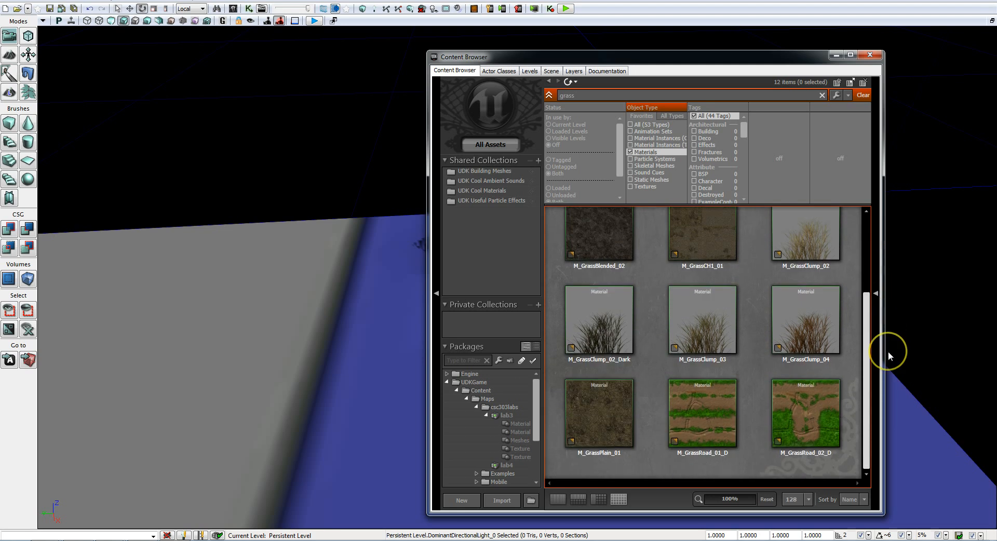
{"action": "left_click", "coordinate": [603, 410]}
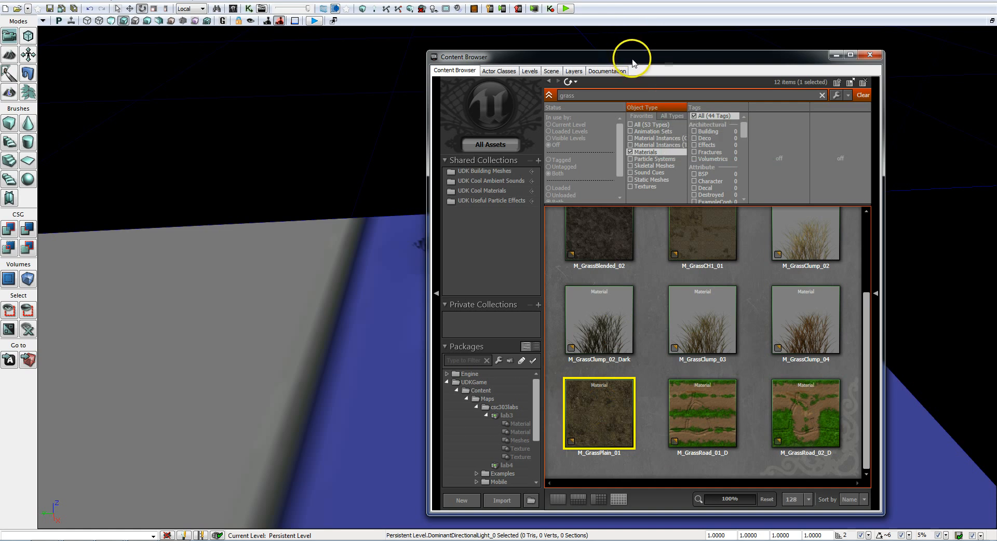
{"action": "left_click_drag", "start_coordinate": [629, 59], "coordinate": [820, 43]}
{"action": "left_click_drag", "start_coordinate": [449, 304], "coordinate": [449, 304]}
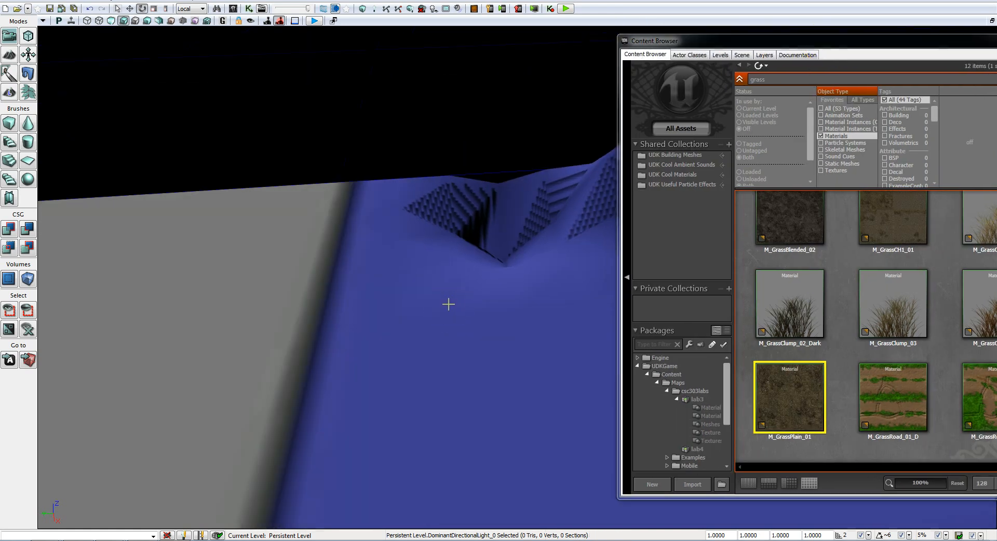
{"action": "key", "text": "shift+3"}
{"action": "left_click_drag", "start_coordinate": [681, 53], "coordinate": [244, 49]}
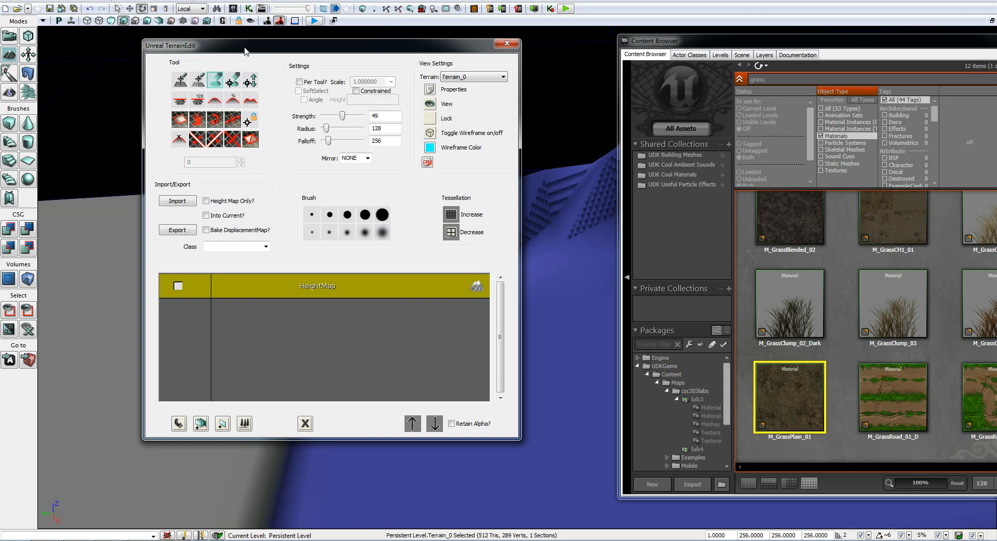
{"action": "left_click", "coordinate": [402, 271]}
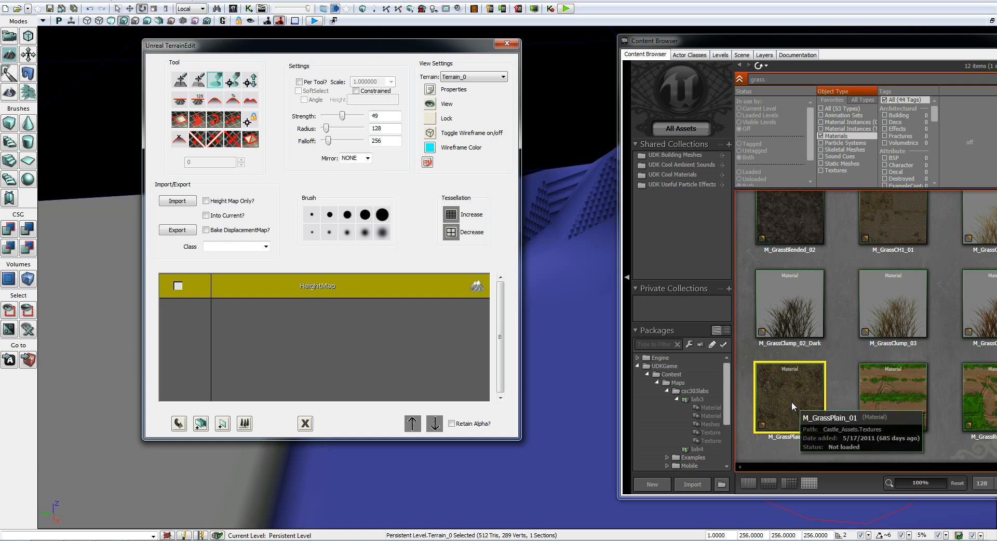
Step: Create a terrain setup layer from the selected grass material with auto-create, and close the terrain editor and Content Browser
{"action": "left_click_drag", "start_coordinate": [786, 404], "coordinate": [238, 310]}
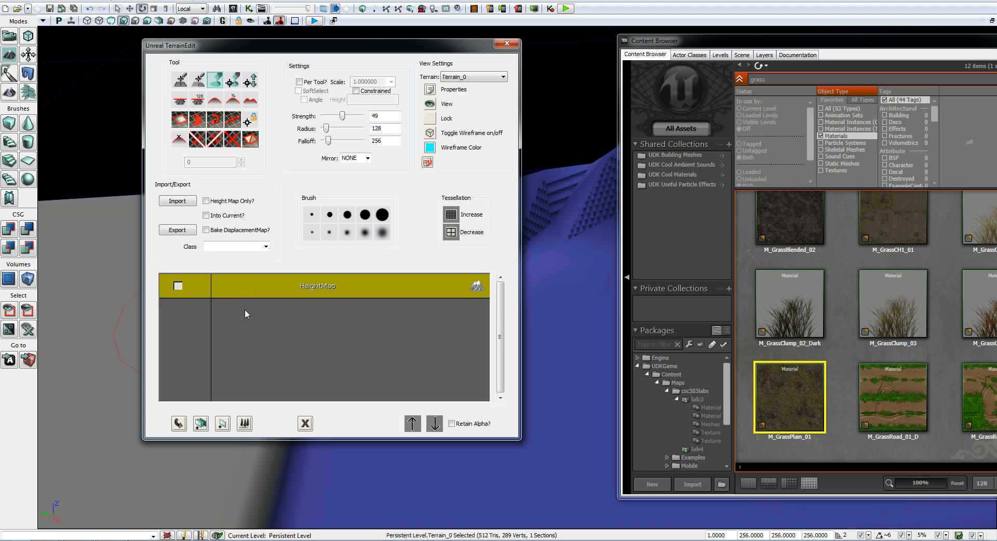
{"action": "right_click", "coordinate": [245, 309]}
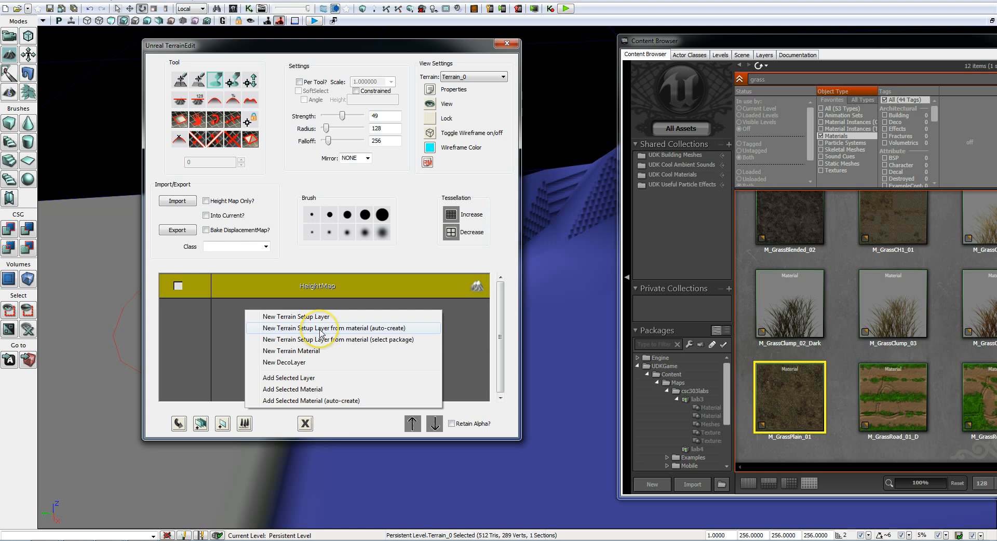
{"action": "left_click", "coordinate": [320, 329]}
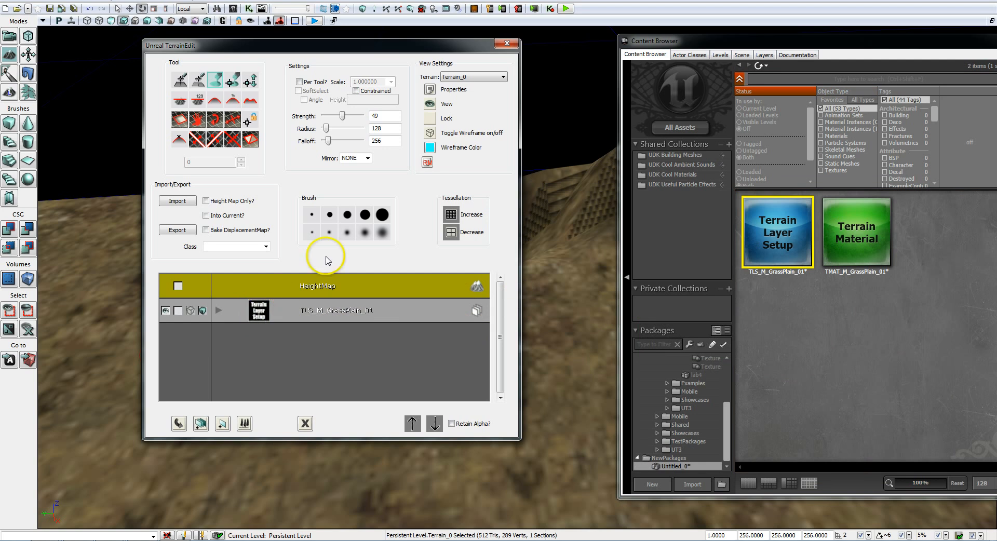
{"action": "left_click", "coordinate": [506, 44]}
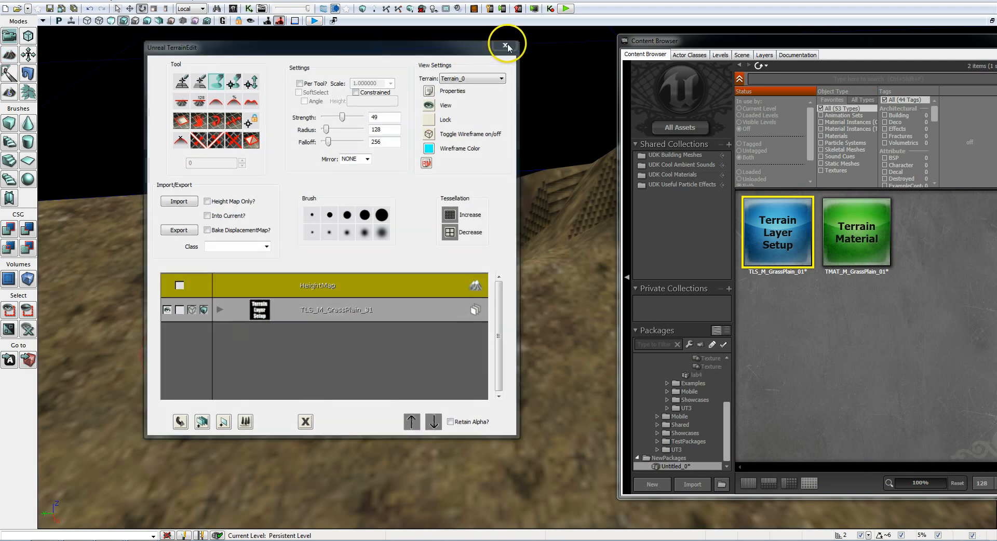
{"action": "left_click_drag", "start_coordinate": [824, 43], "coordinate": [561, 33]}
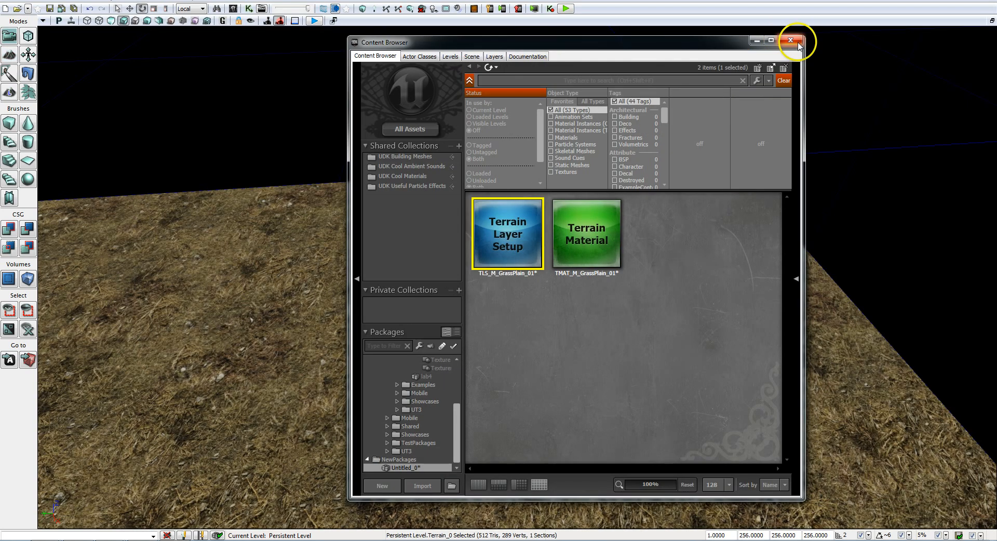
{"action": "left_click", "coordinate": [796, 36]}
Step: Go to the builder brush at the terrain's origin corner and restore the four-viewport layout
{"action": "right_click_drag", "start_coordinate": [575, 241], "coordinate": [497, 232]}
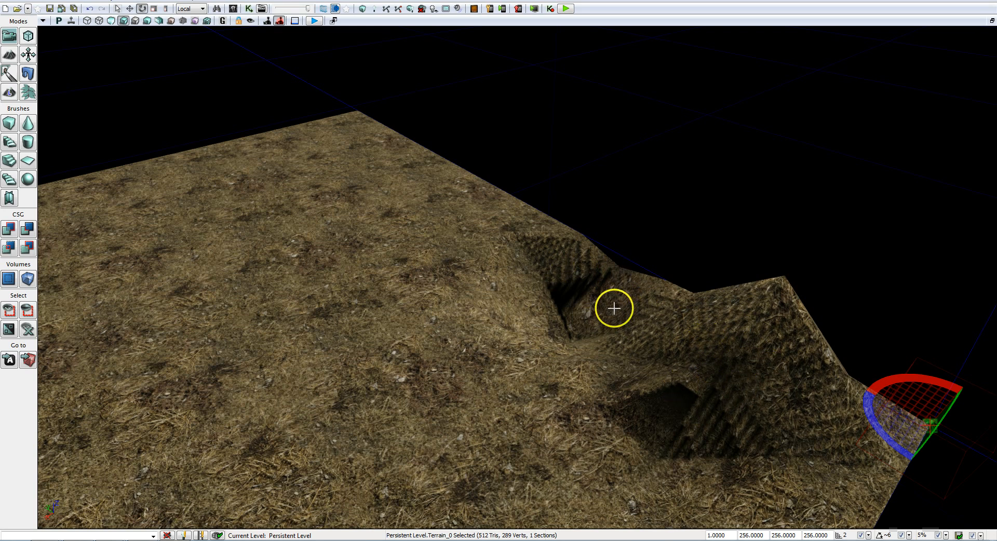
{"action": "right_click_drag", "start_coordinate": [669, 201], "coordinate": [607, 203]}
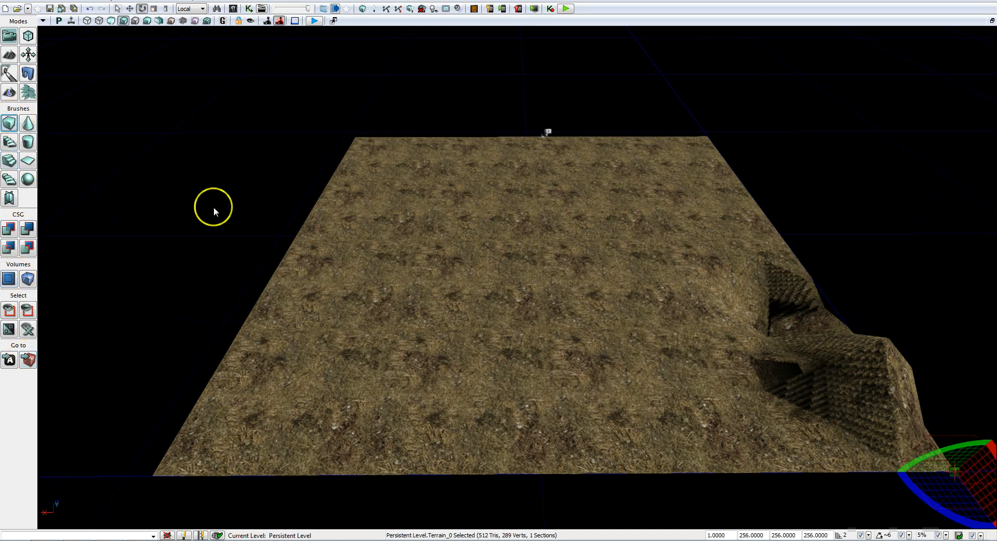
{"action": "left_click_drag", "start_coordinate": [892, 268], "coordinate": [951, 266]}
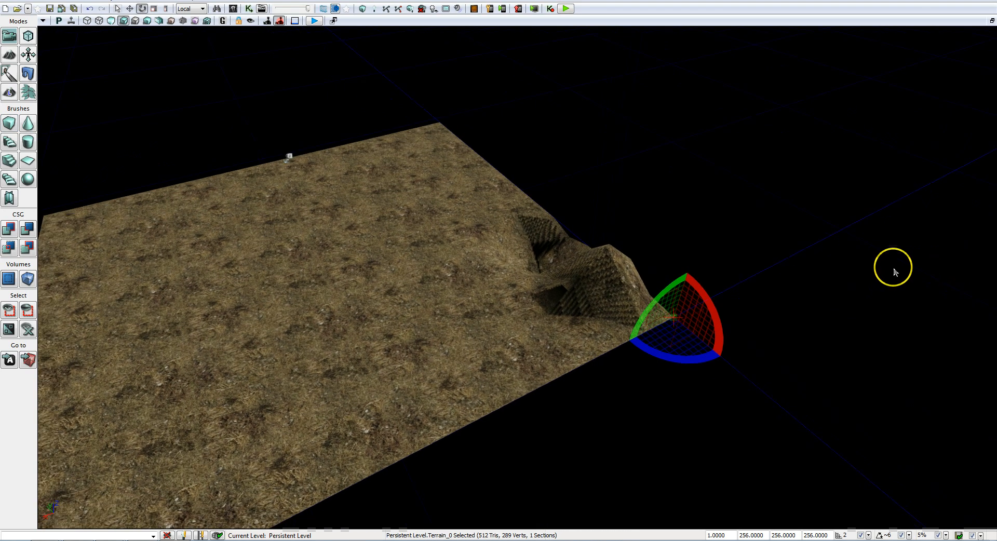
{"action": "left_click", "coordinate": [28, 359]}
{"action": "right_click_drag", "start_coordinate": [610, 286], "coordinate": [609, 285]}
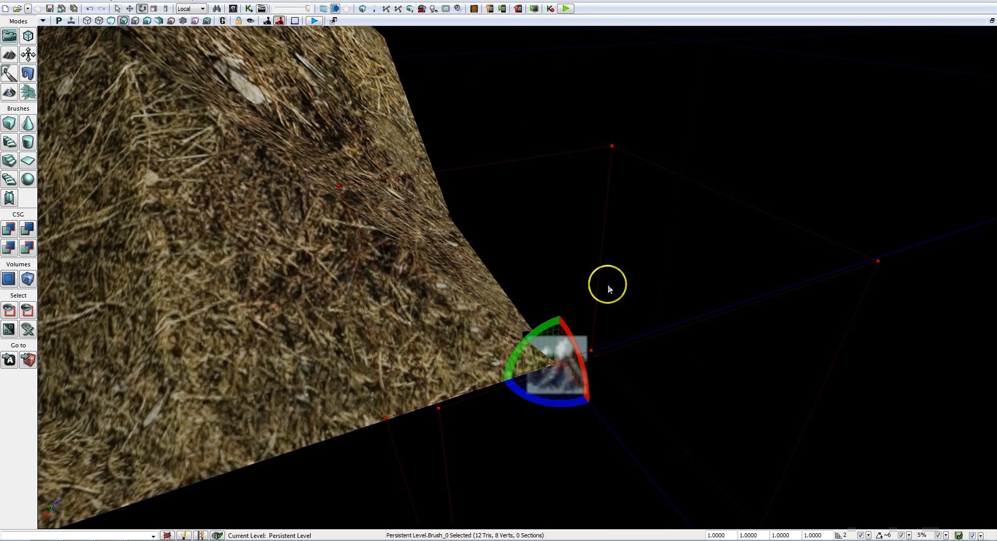
{"action": "left_click", "coordinate": [988, 21]}
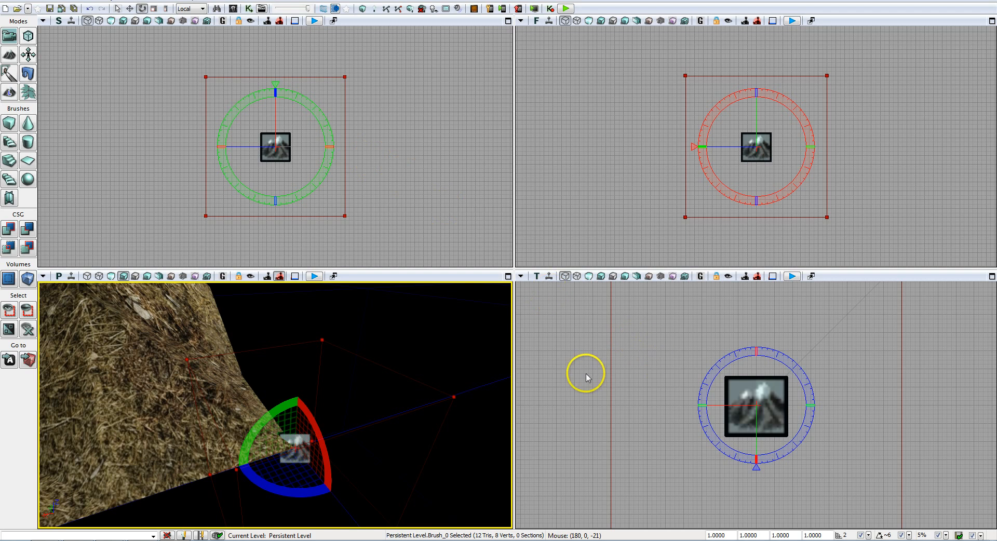
Step: Move the builder brush from the terrain's origin corner to its centre in the top view
{"action": "scroll", "coordinate": [586, 378], "scroll_direction": "down", "scroll_amount": 6}
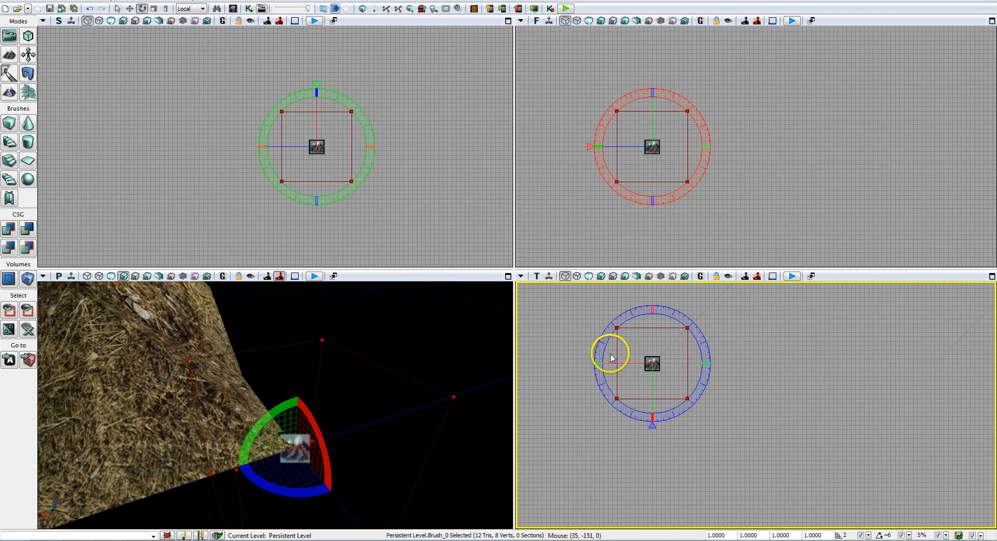
{"action": "scroll", "coordinate": [611, 358], "scroll_direction": "down", "scroll_amount": 5}
{"action": "mouse_move", "coordinate": [743, 402]}
{"action": "left_mouse_down"}
{"action": "mouse_move", "coordinate": [742, 472]}
{"action": "mouse_move", "coordinate": [734, 469]}
{"action": "left_mouse_up"}
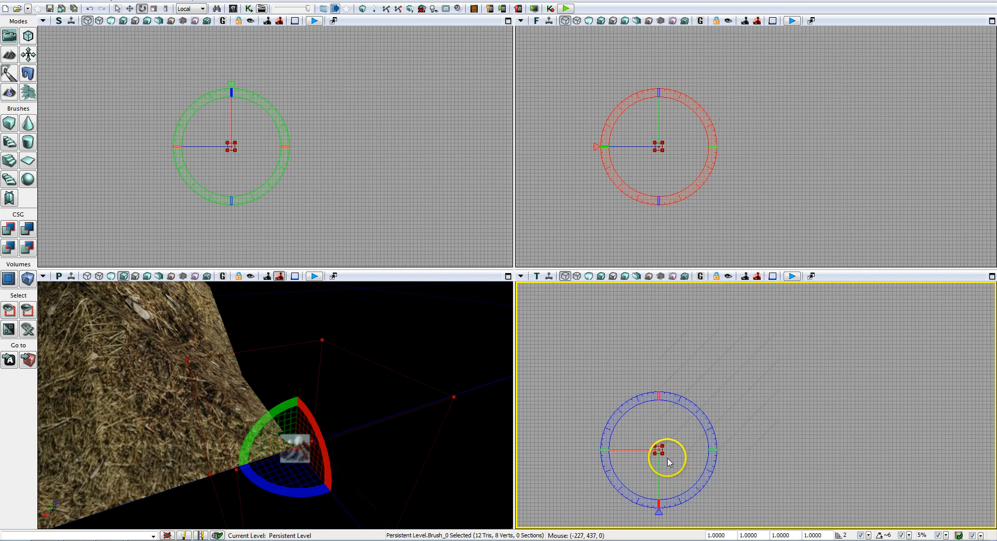
{"action": "key", "text": "space"}
{"action": "key", "text": "space"}
{"action": "mouse_move", "coordinate": [684, 451]}
{"action": "left_mouse_down"}
{"action": "mouse_move", "coordinate": [759, 436]}
{"action": "mouse_move", "coordinate": [726, 419]}
{"action": "mouse_move", "coordinate": [725, 358]}
{"action": "left_mouse_up"}
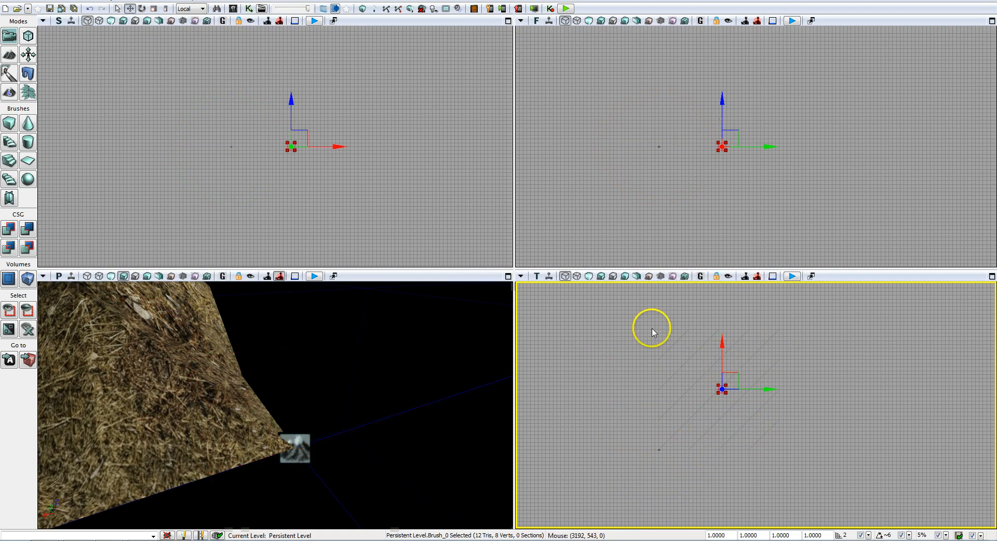
Step: Scale the builder brush up uniformly until it encloses the whole terrain in the top view
{"action": "key", "text": "space"}
{"action": "key", "text": "space"}
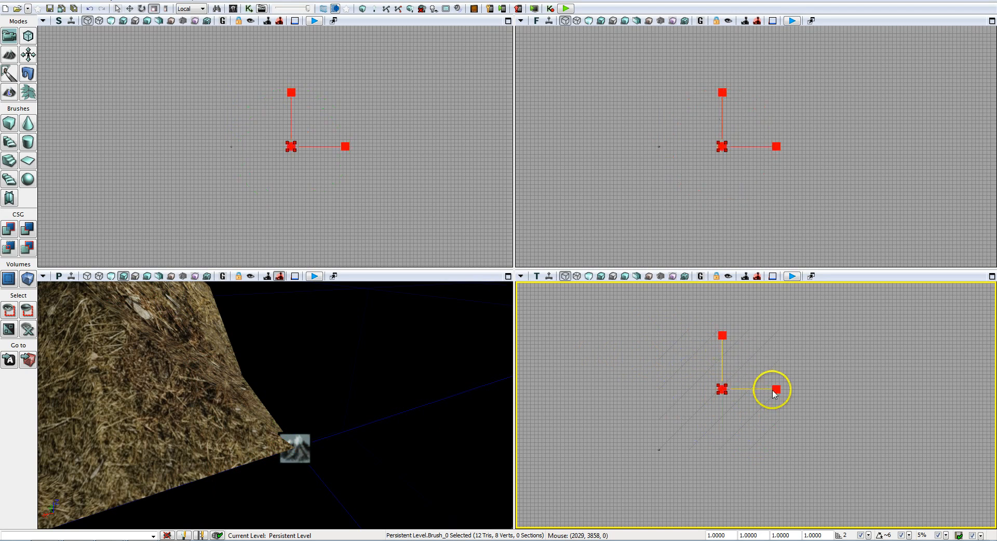
{"action": "left_click_drag", "start_coordinate": [775, 390], "coordinate": [793, 396]}
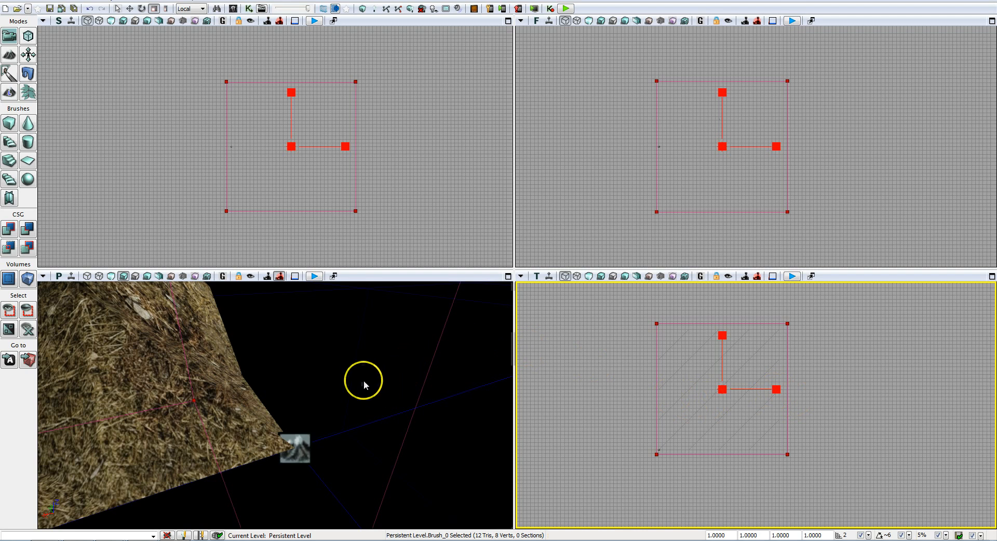
{"action": "right_click", "coordinate": [350, 364]}
{"action": "mouse_move", "coordinate": [356, 396]}
{"action": "right_mouse_down"}
{"action": "mouse_move", "coordinate": [272, 338]}
{"action": "mouse_move", "coordinate": [243, 338]}
{"action": "mouse_move", "coordinate": [240, 349]}
{"action": "right_mouse_up"}
Step: Raise the enlarged builder brush vertically in the side view until its base is roughly level with the terrain
{"action": "right_click_drag", "start_coordinate": [423, 202], "coordinate": [445, 174]}
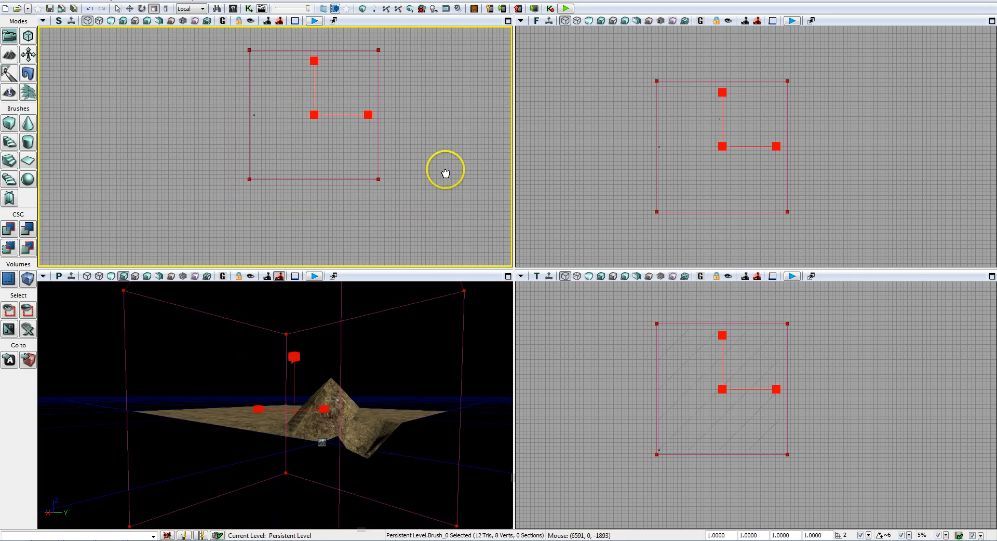
{"action": "right_click_drag", "start_coordinate": [444, 140], "coordinate": [405, 169]}
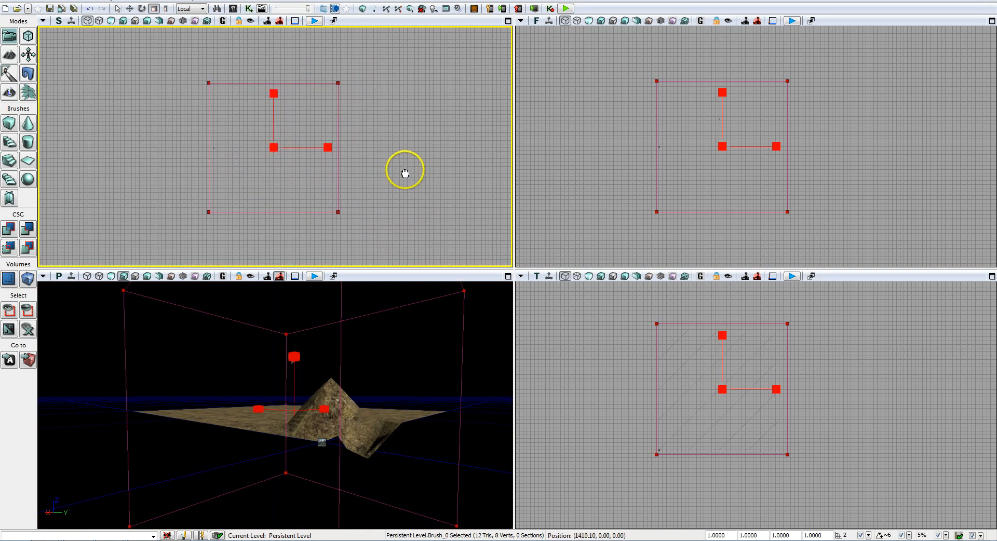
{"action": "scroll", "coordinate": [382, 166], "scroll_direction": "up", "scroll_amount": 2}
{"action": "scroll", "coordinate": [382, 169], "scroll_direction": "up", "scroll_amount": 1}
{"action": "mouse_move", "coordinate": [341, 155]}
{"action": "right_mouse_down"}
{"action": "mouse_move", "coordinate": [483, 161]}
{"action": "mouse_move", "coordinate": [482, 199]}
{"action": "right_mouse_up"}
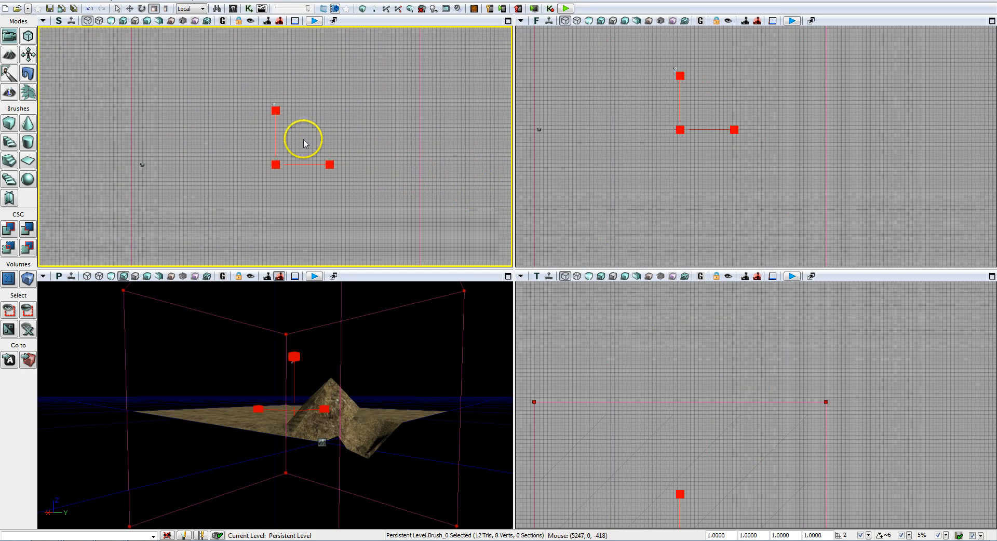
{"action": "key", "text": "space"}
{"action": "key", "text": "space"}
{"action": "key", "text": "space"}
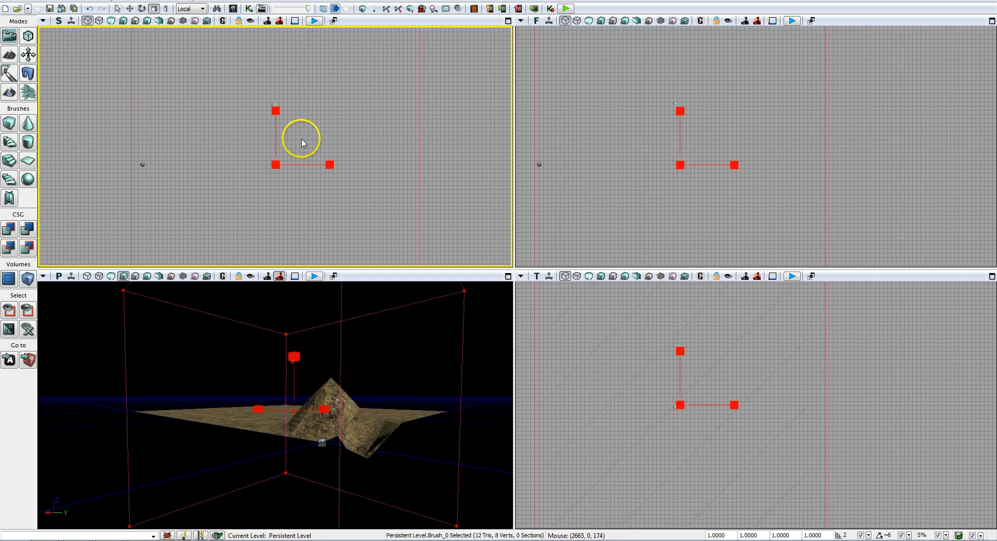
{"action": "key", "text": "space"}
{"action": "mouse_move", "coordinate": [275, 120]}
{"action": "left_mouse_down"}
{"action": "mouse_move", "coordinate": [276, 24]}
{"action": "mouse_move", "coordinate": [284, 32]}
{"action": "left_mouse_up"}
{"action": "left_click_drag", "start_coordinate": [464, 126], "coordinate": [465, 267]}
{"action": "scroll", "coordinate": [467, 208], "scroll_direction": "down", "scroll_amount": 4}
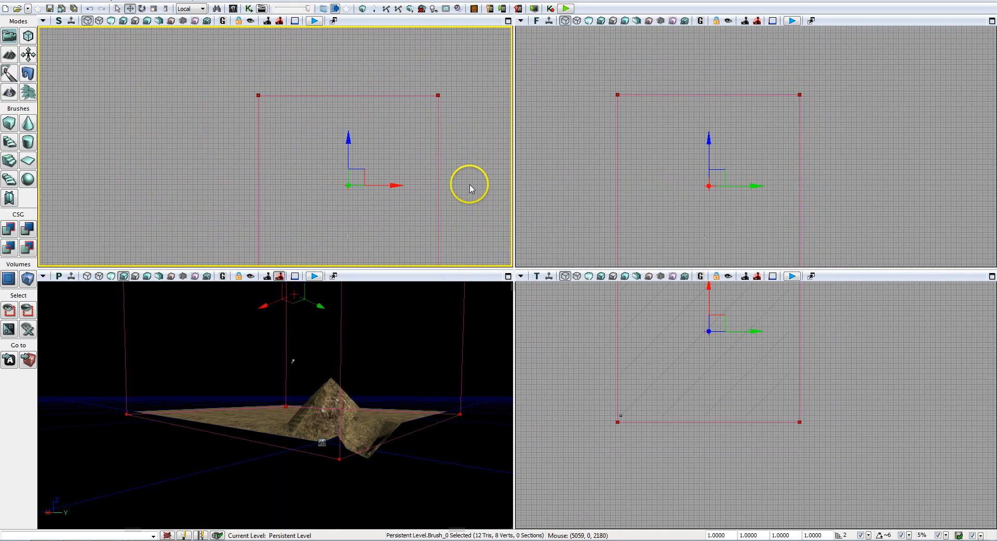
Step: Lower the builder brush slightly so its base lies below the terrain's lowest points
{"action": "right_click_drag", "start_coordinate": [393, 379], "coordinate": [394, 380]}
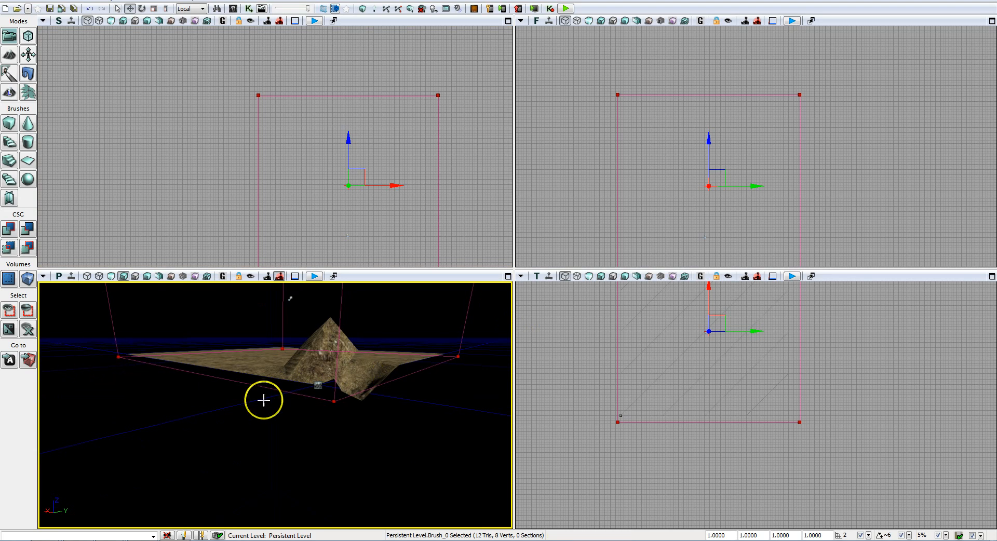
{"action": "right_click_drag", "start_coordinate": [400, 407], "coordinate": [399, 344]}
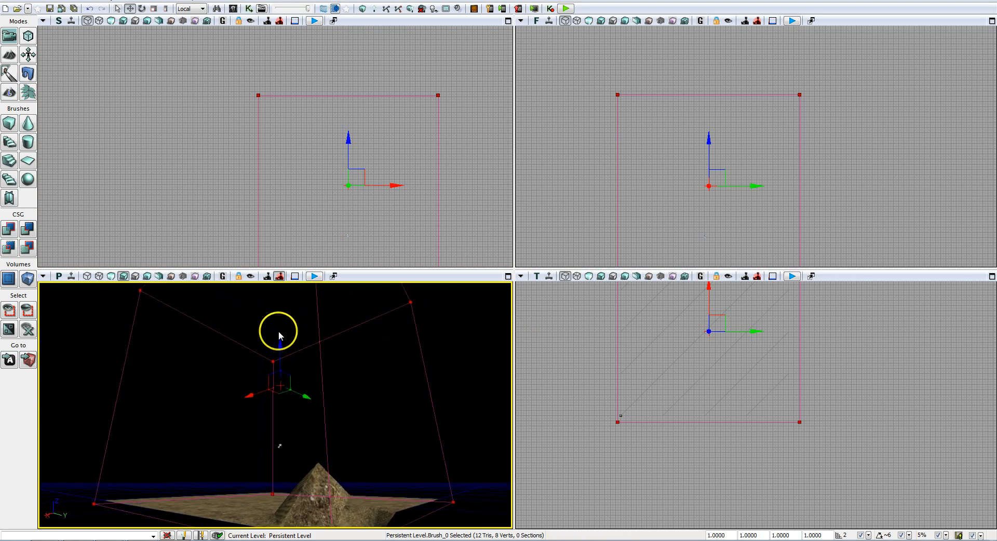
{"action": "left_click_drag", "start_coordinate": [279, 347], "coordinate": [279, 390]}
{"action": "right_click_drag", "start_coordinate": [459, 378], "coordinate": [469, 282]}
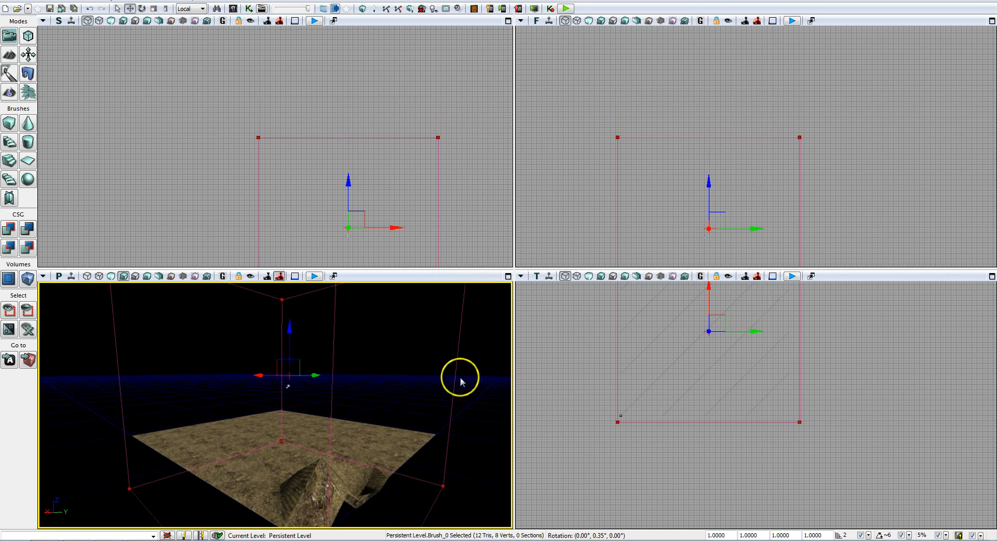
Step: Add a LightmassImportanceVolume from the builder brush around the terrain, and move the builder brush up and away to one side
{"action": "left_click", "coordinate": [26, 280]}
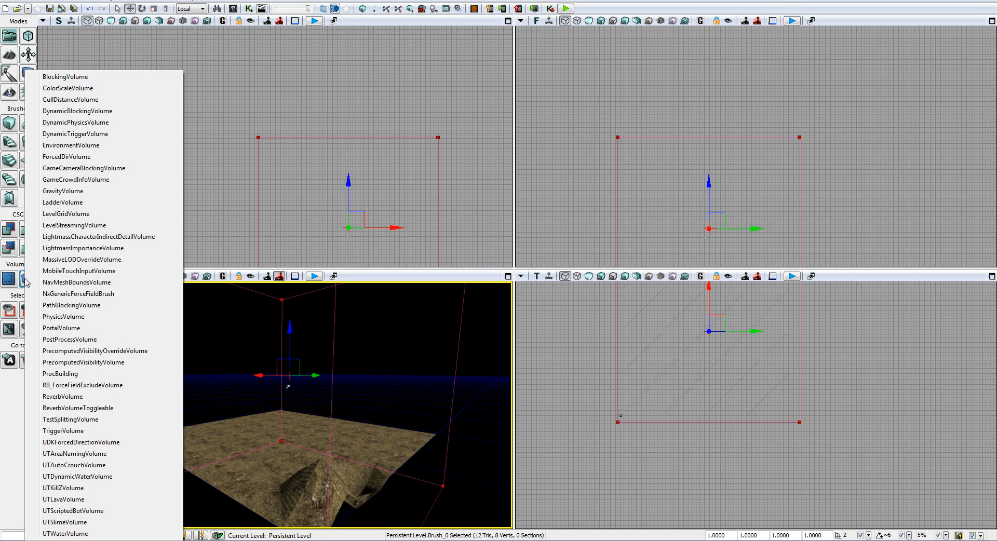
{"action": "left_click", "coordinate": [95, 248]}
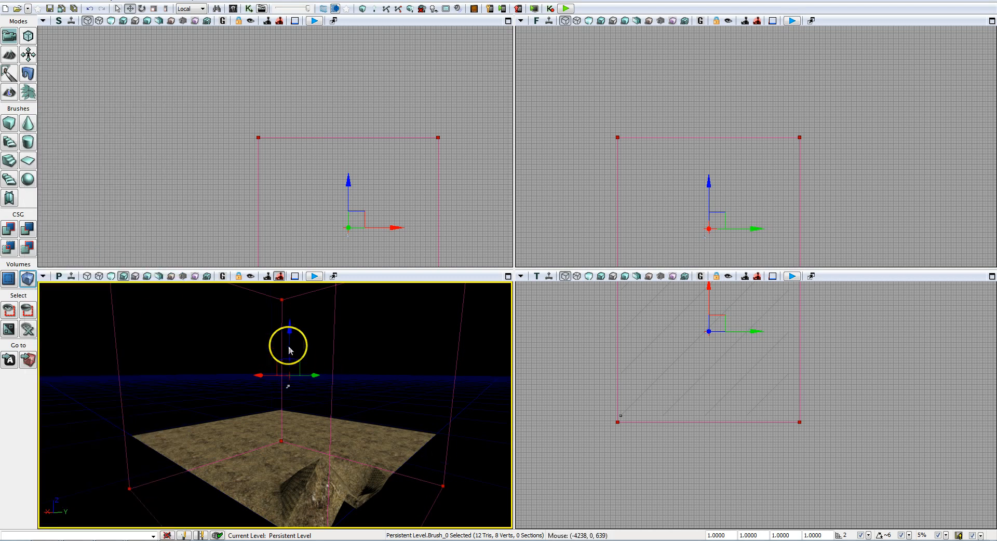
{"action": "left_click_drag", "start_coordinate": [289, 331], "coordinate": [289, 302]}
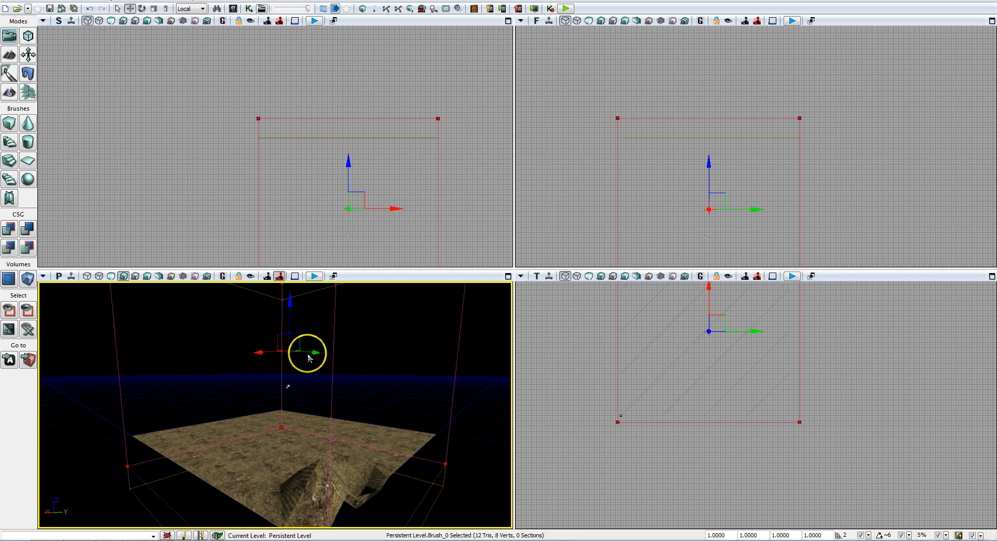
{"action": "left_click_drag", "start_coordinate": [278, 353], "coordinate": [110, 361]}
{"action": "mouse_move", "coordinate": [344, 426]}
{"action": "right_mouse_down"}
{"action": "mouse_move", "coordinate": [338, 441]}
{"action": "mouse_move", "coordinate": [336, 333]}
{"action": "right_mouse_up"}
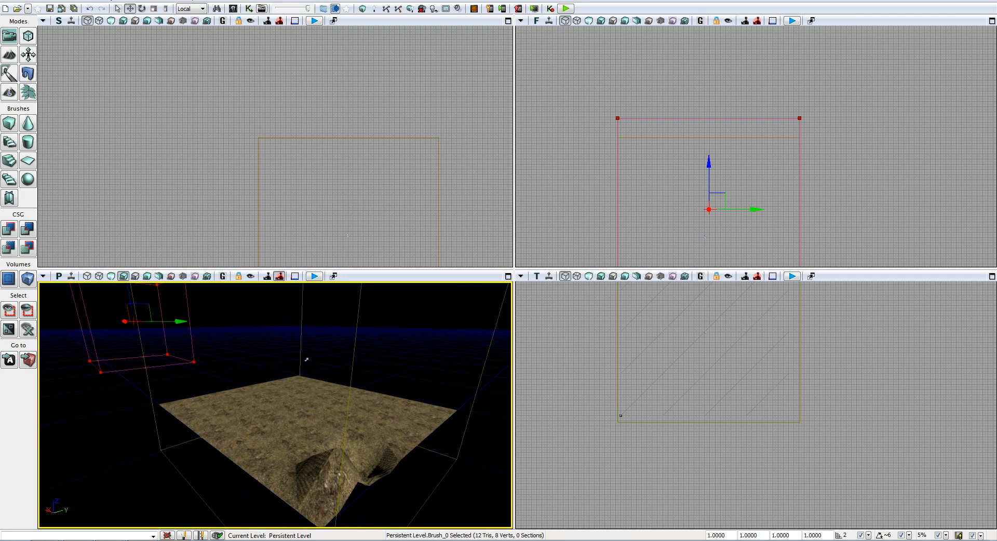
Step: Build the level, close the Map Check report, and bring the terrain surface into close view
{"action": "left_click", "coordinate": [410, 9]}
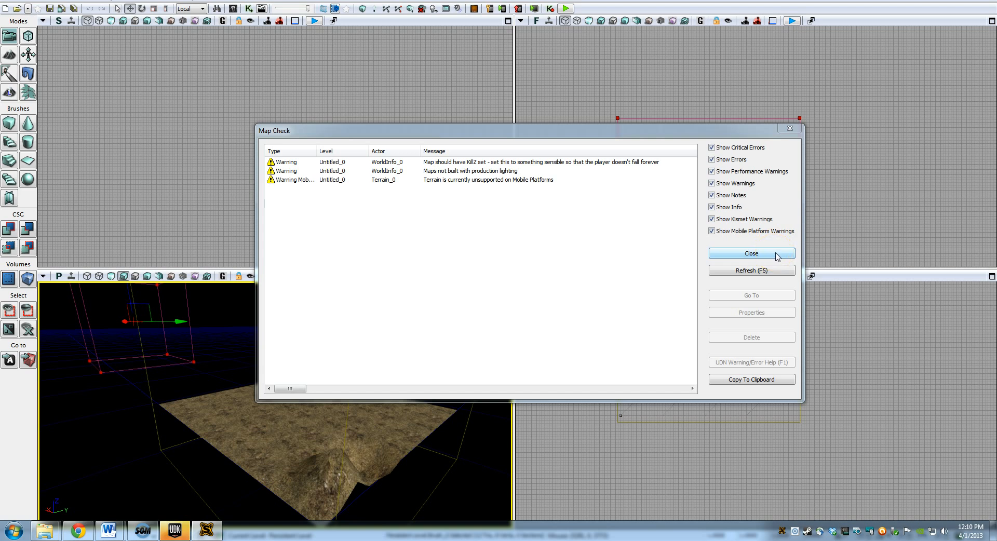
{"action": "left_click", "coordinate": [751, 253]}
{"action": "right_click_drag", "start_coordinate": [366, 409], "coordinate": [240, 316]}
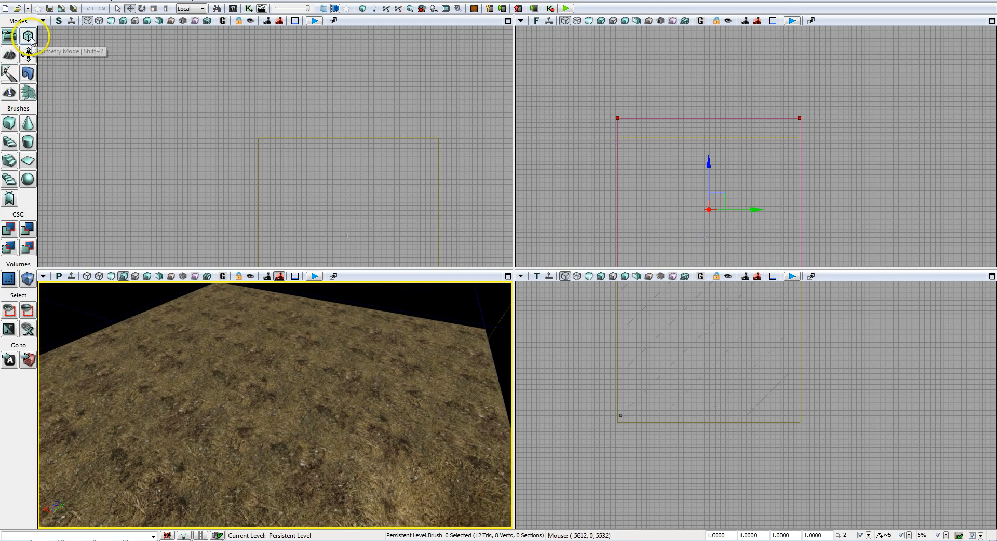
Step: Open the terrain editor, place it beside the perspective view, and display that view in wireframe
{"action": "left_click", "coordinate": [8, 55]}
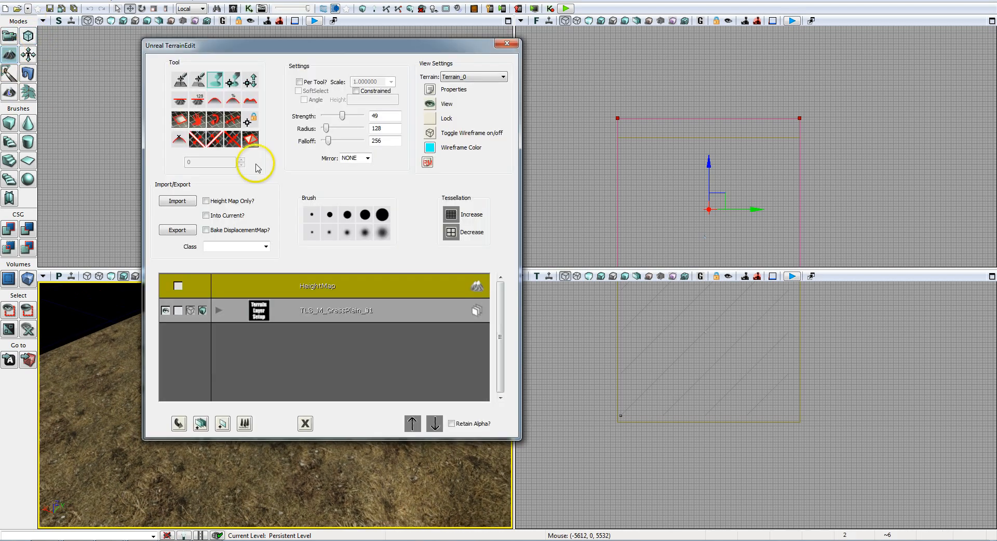
{"action": "left_click_drag", "start_coordinate": [327, 29], "coordinate": [876, 28]}
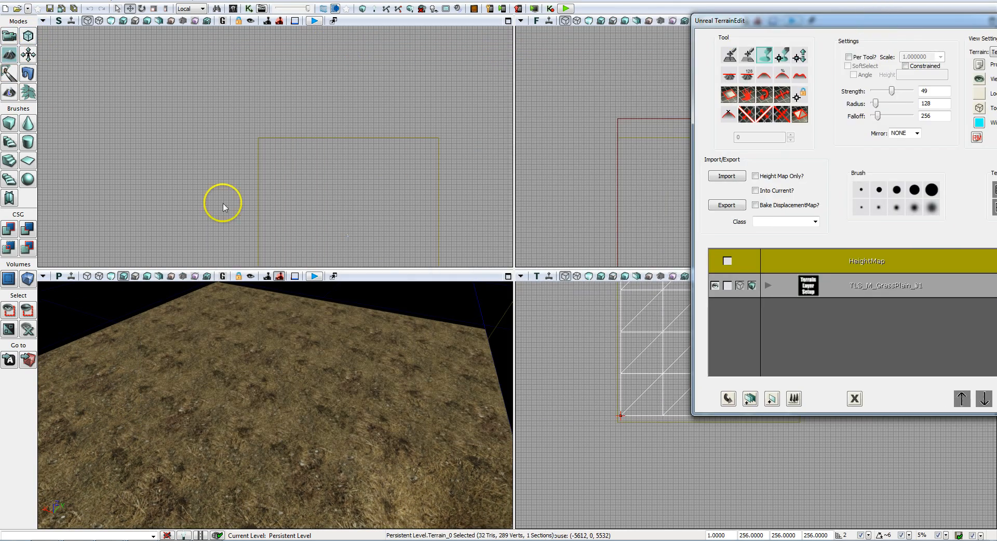
{"action": "left_click", "coordinate": [90, 276]}
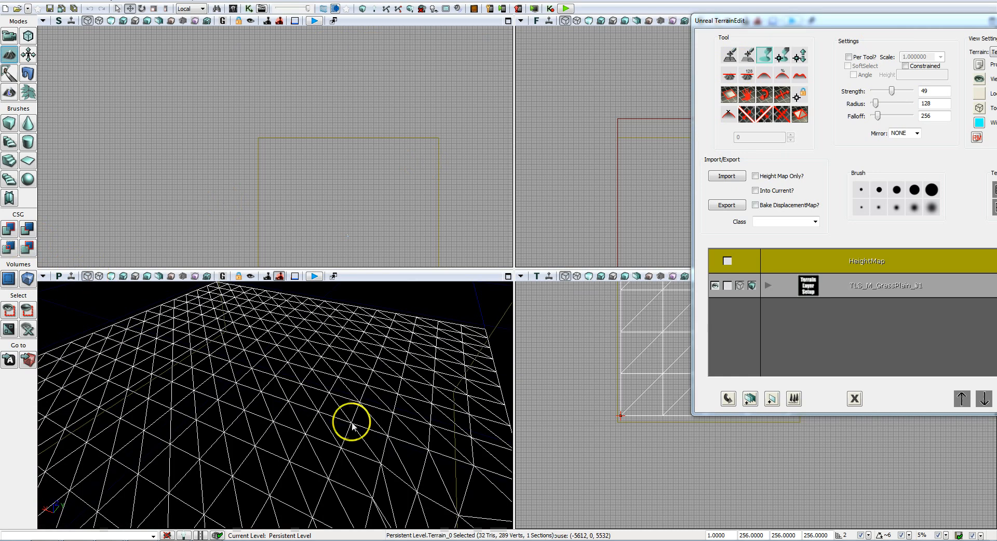
{"action": "mouse_move", "coordinate": [323, 424]}
{"action": "right_mouse_down"}
{"action": "mouse_move", "coordinate": [322, 410]}
{"action": "mouse_move", "coordinate": [365, 413]}
{"action": "mouse_move", "coordinate": [352, 422]}
{"action": "right_mouse_up"}
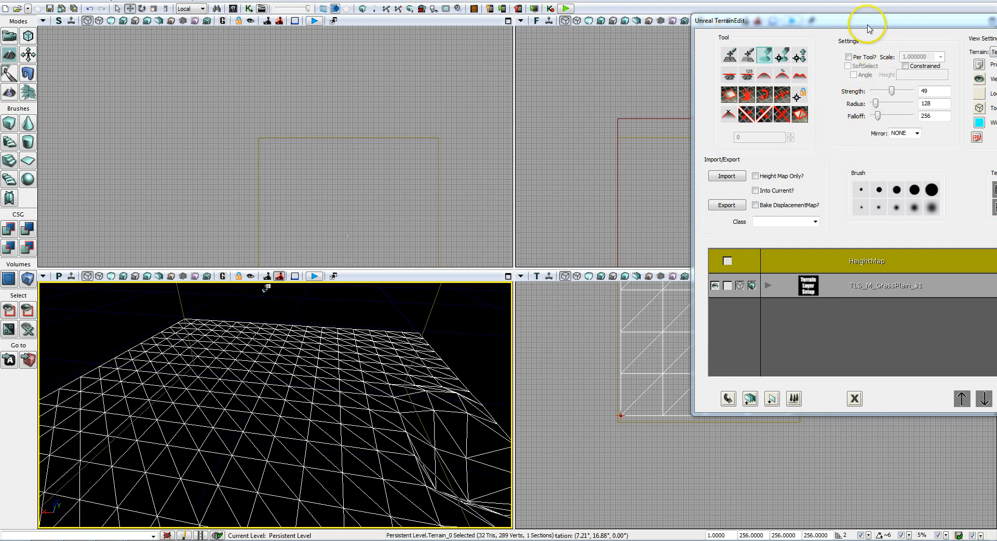
{"action": "left_click_drag", "start_coordinate": [868, 28], "coordinate": [697, 36]}
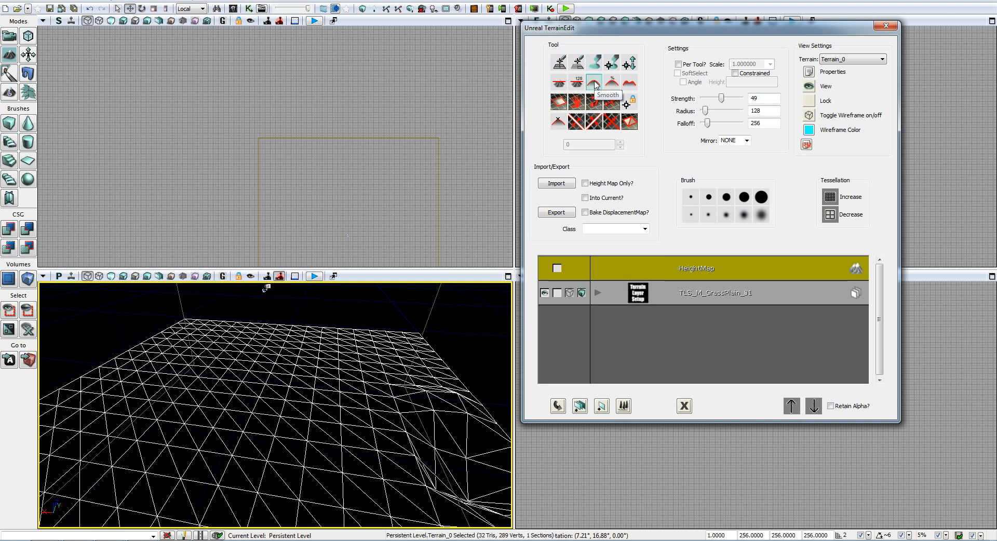
Step: Smooth the jagged dip beside the terrain's peak with a radius of 477
{"action": "right_click_drag", "start_coordinate": [362, 316], "coordinate": [452, 320]}
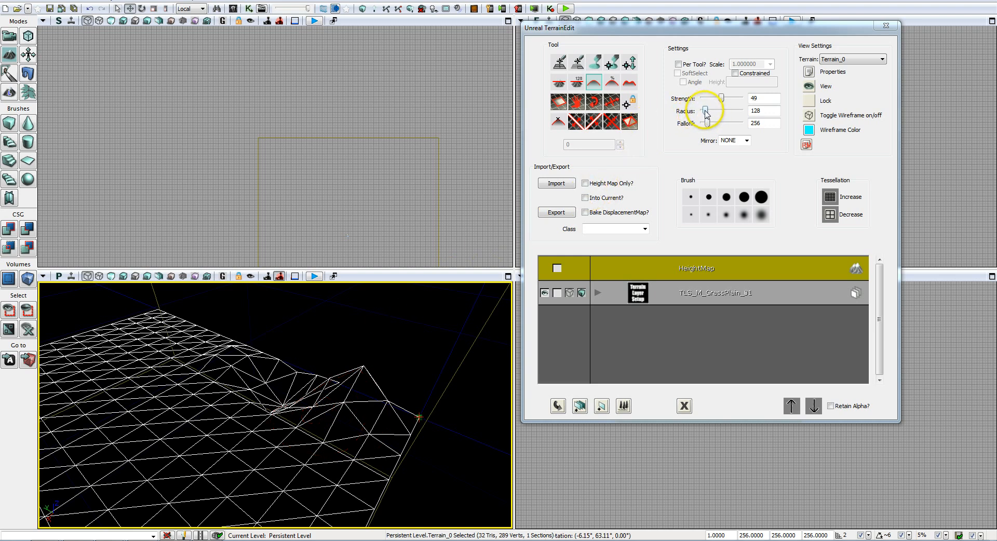
{"action": "left_click_drag", "start_coordinate": [706, 113], "coordinate": [711, 116]}
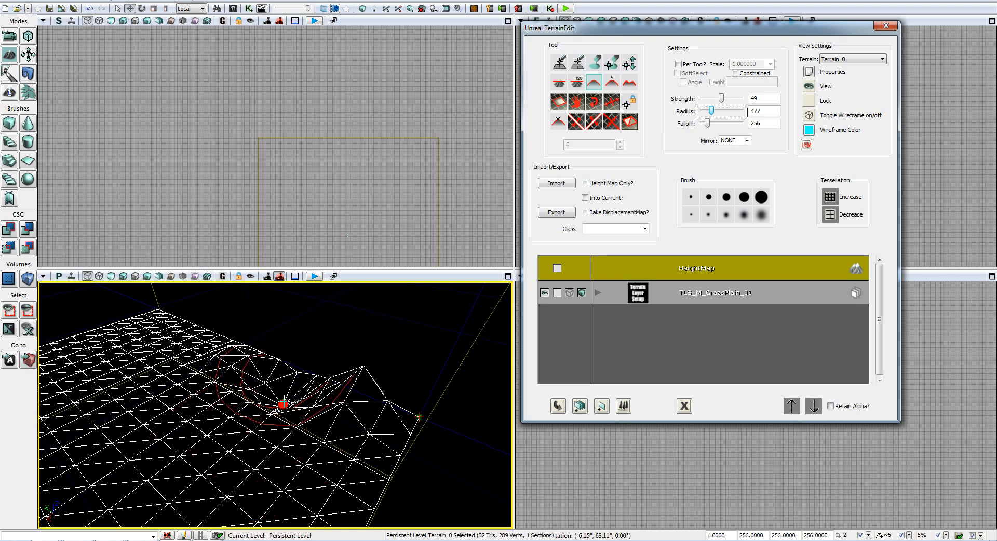
{"action": "left_click_drag", "start_coordinate": [282, 404], "coordinate": [289, 403], "text": "ctrl"}
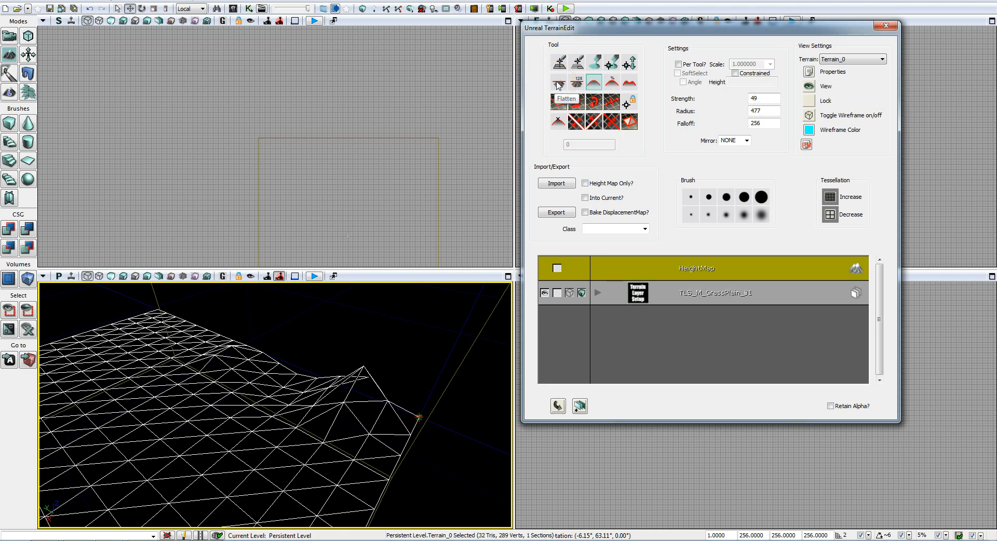
Step: Flatten several spots on the slope beside the dip with strength 100, radius 128 and falloff 128
{"action": "left_click", "coordinate": [558, 84]}
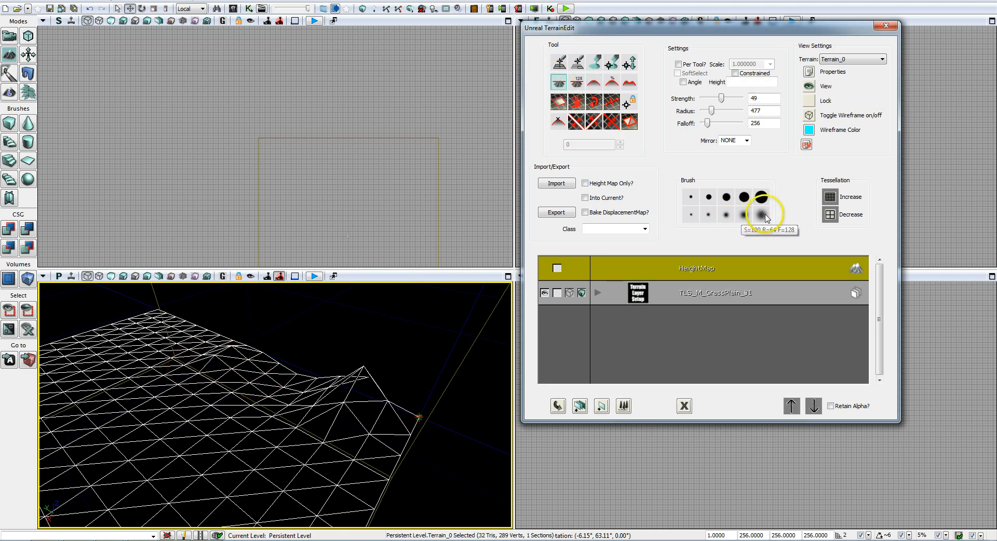
{"action": "left_click", "coordinate": [762, 215]}
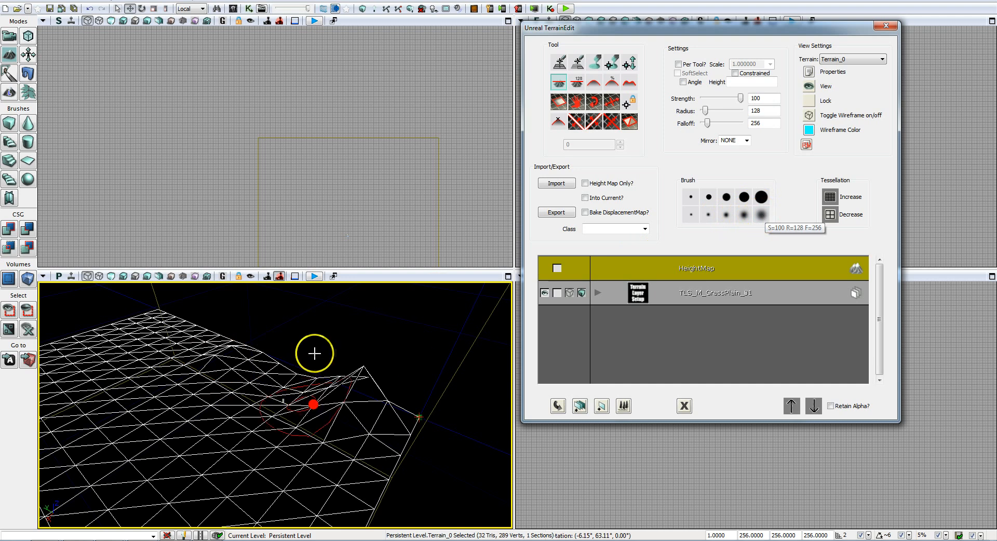
{"action": "mouse_move", "coordinate": [318, 350]}
{"action": "right_mouse_down"}
{"action": "mouse_move", "coordinate": [347, 344]}
{"action": "mouse_move", "coordinate": [319, 349]}
{"action": "right_mouse_up"}
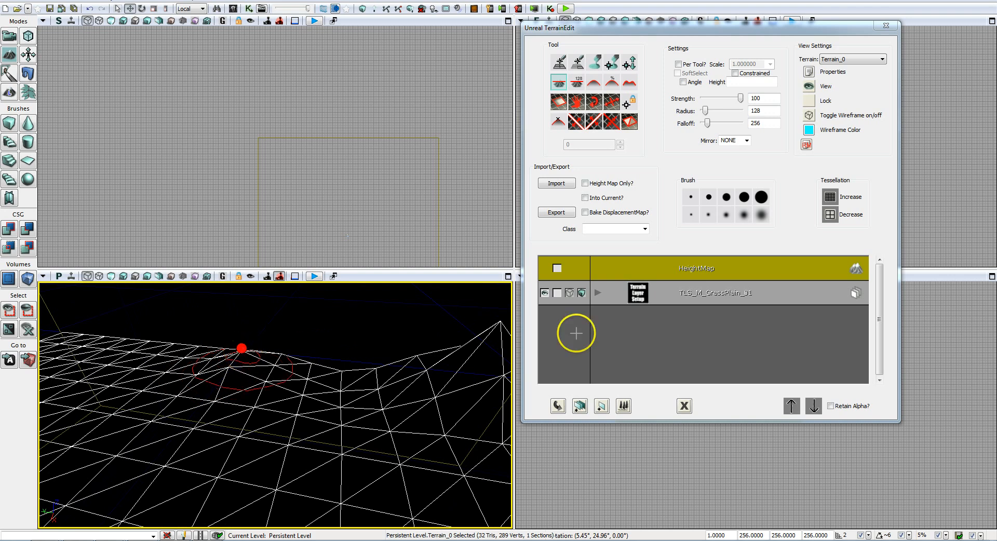
{"action": "left_click", "coordinate": [761, 197]}
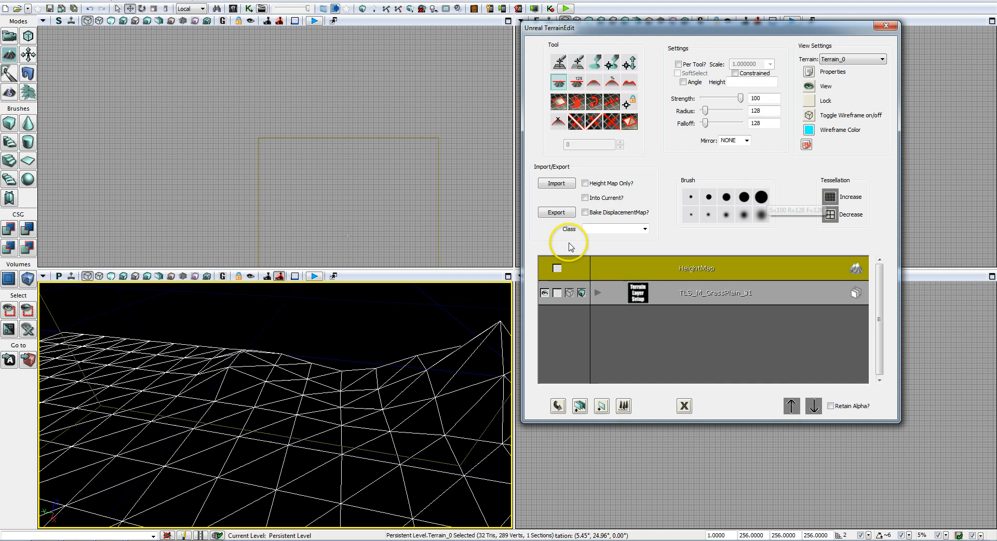
{"action": "left_click", "coordinate": [231, 368], "text": "ctrl"}
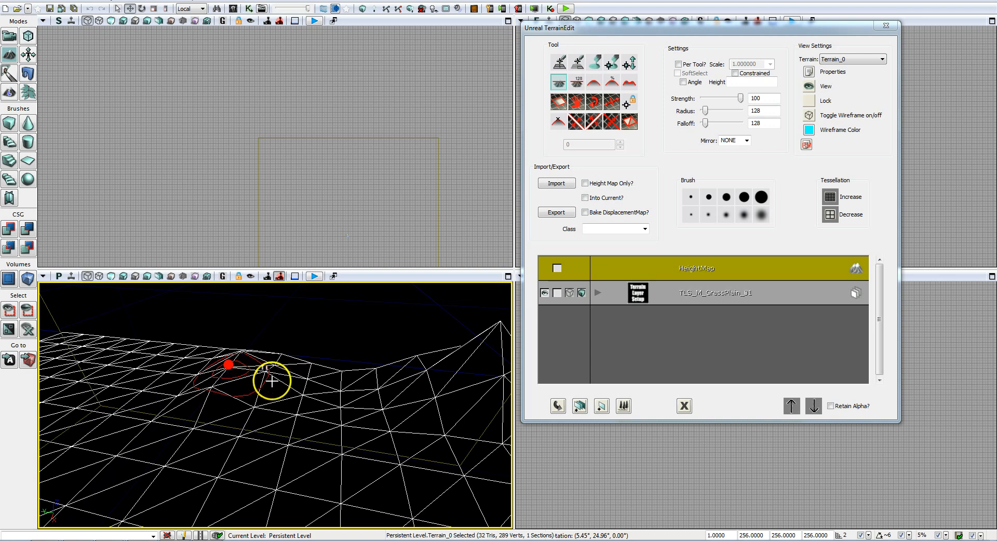
{"action": "left_click", "coordinate": [300, 392], "text": "ctrl"}
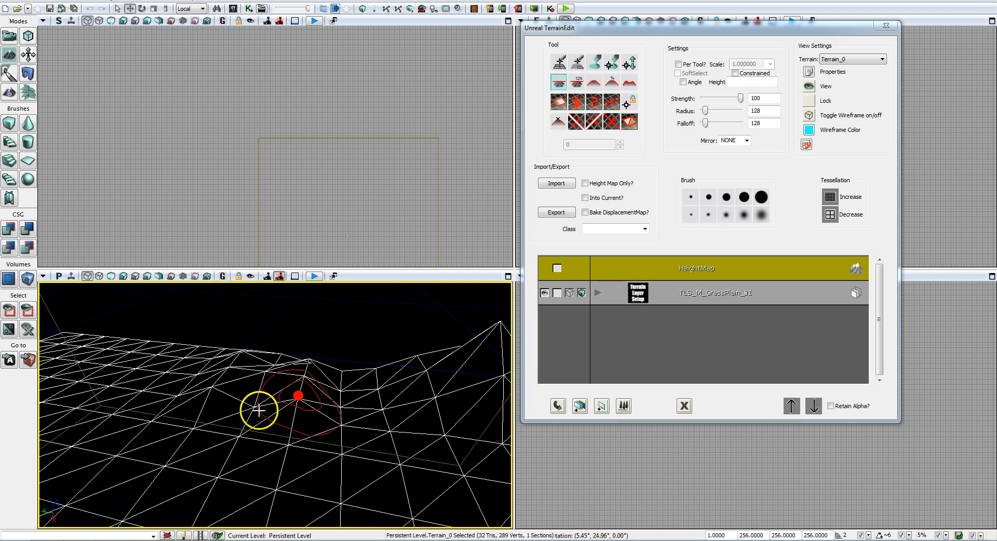
{"action": "left_click", "coordinate": [242, 413], "text": "ctrl"}
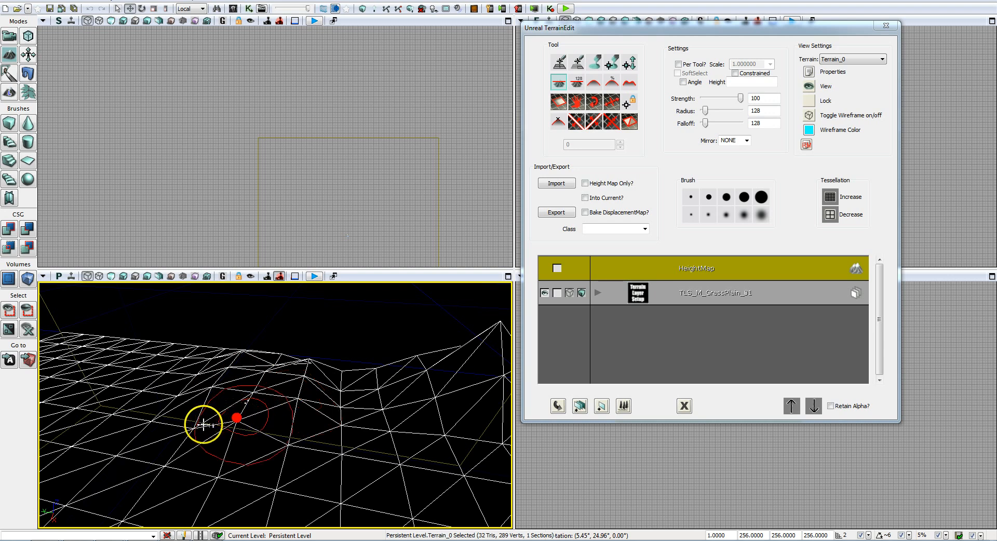
{"action": "left_click", "coordinate": [176, 431], "text": "ctrl"}
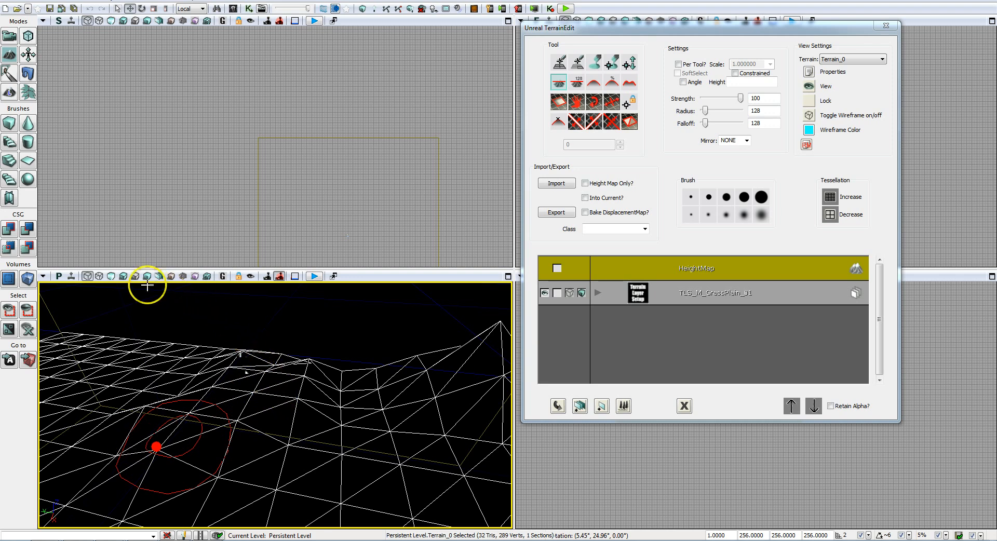
Step: Close the terrain editor and return the perspective view to lit display
{"action": "left_click", "coordinate": [795, 29]}
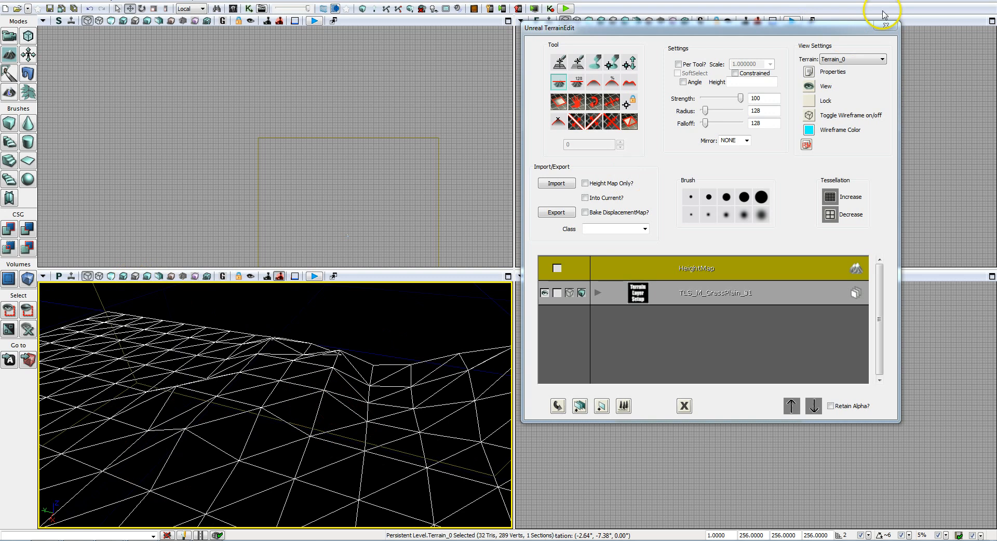
{"action": "left_click", "coordinate": [885, 27]}
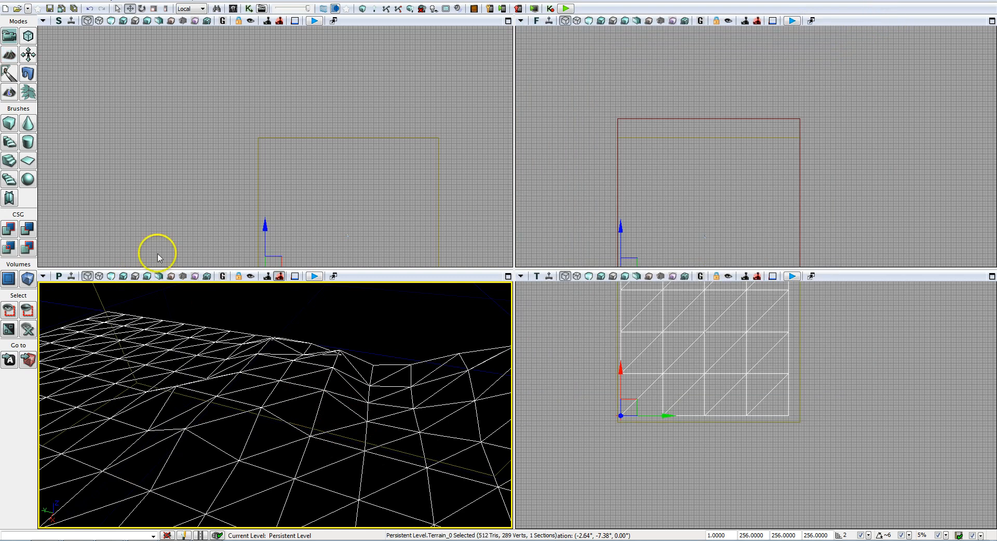
{"action": "left_click", "coordinate": [123, 276]}
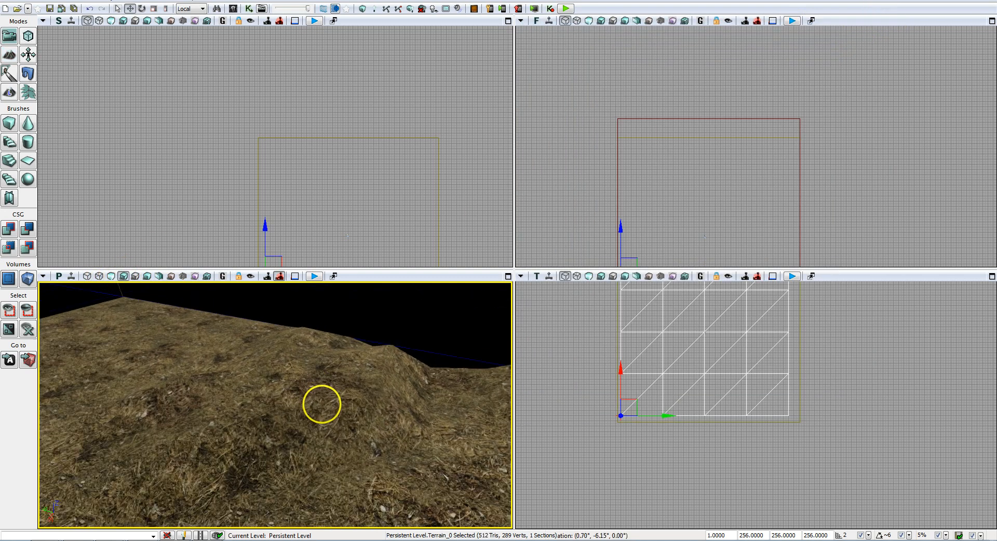
{"action": "right_click_drag", "start_coordinate": [322, 404], "coordinate": [216, 347]}
{"action": "left_click_drag", "start_coordinate": [216, 347], "coordinate": [202, 396]}
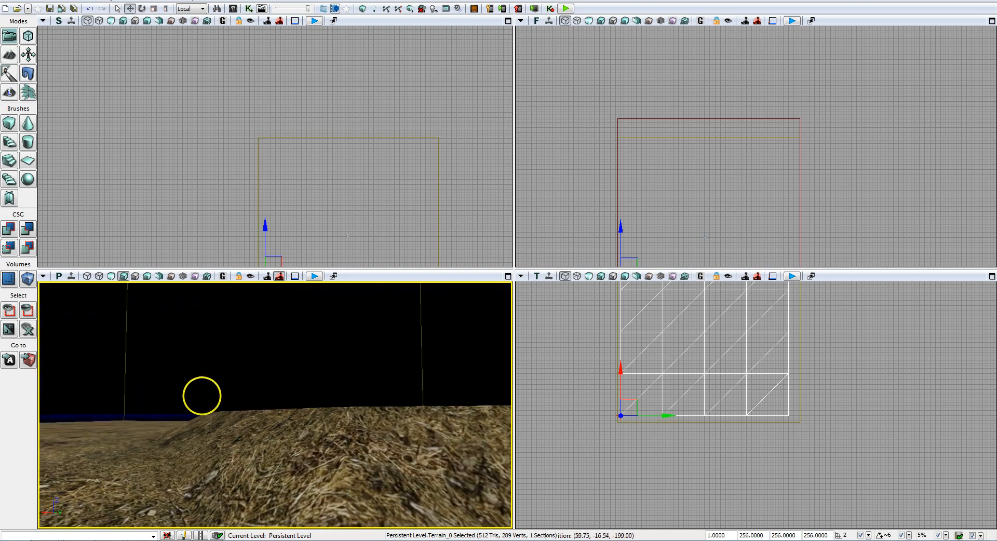
{"action": "right_click_drag", "start_coordinate": [202, 396], "coordinate": [361, 389]}
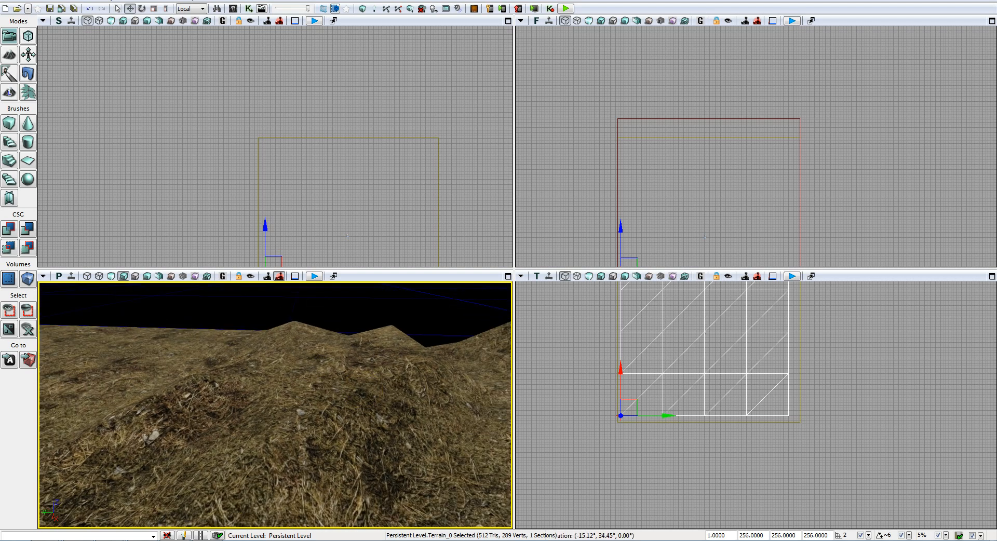
Step: Open the terrain editor and the content browser, and filter the browser to show only materials
{"action": "left_click", "coordinate": [10, 55]}
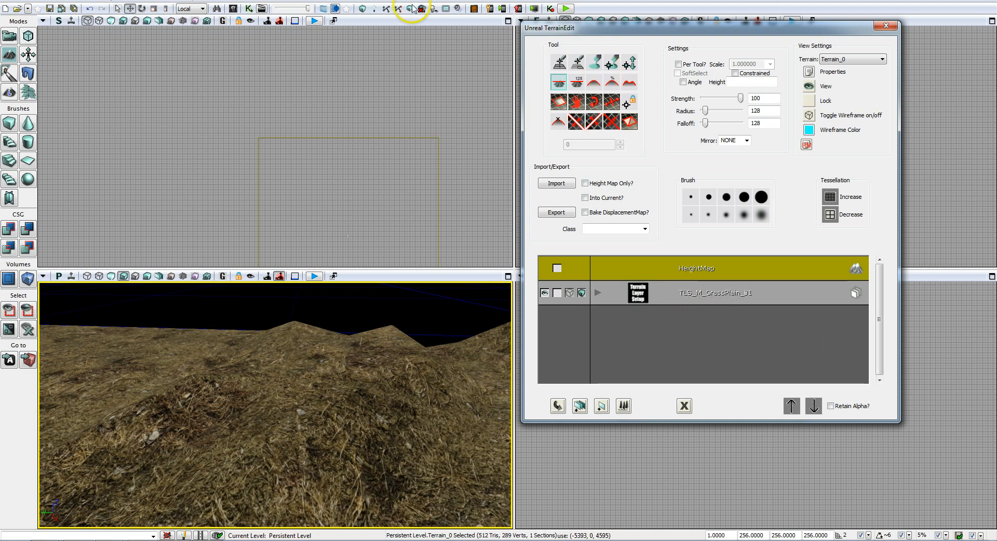
{"action": "left_click", "coordinate": [233, 10]}
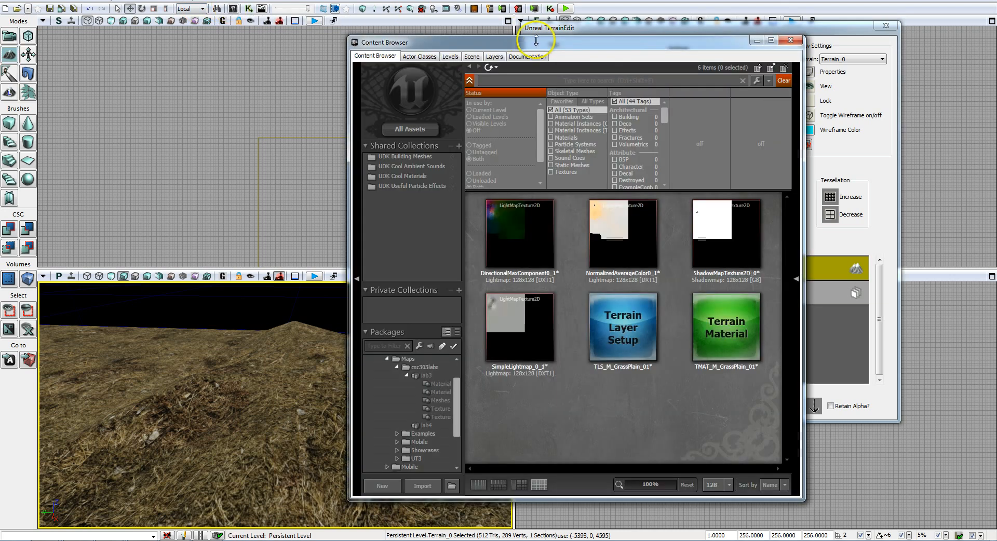
{"action": "left_click_drag", "start_coordinate": [536, 36], "coordinate": [699, 38]}
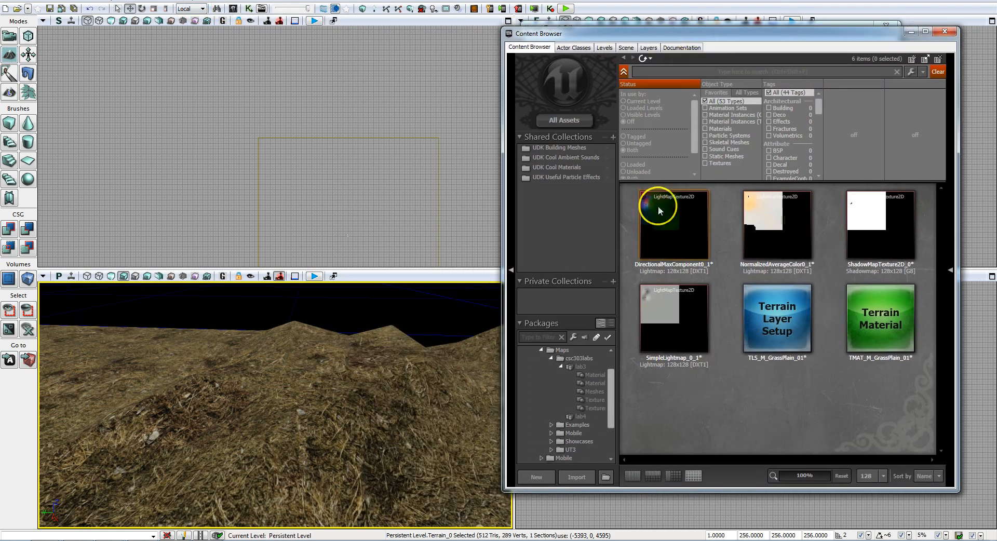
{"action": "left_click", "coordinate": [721, 128]}
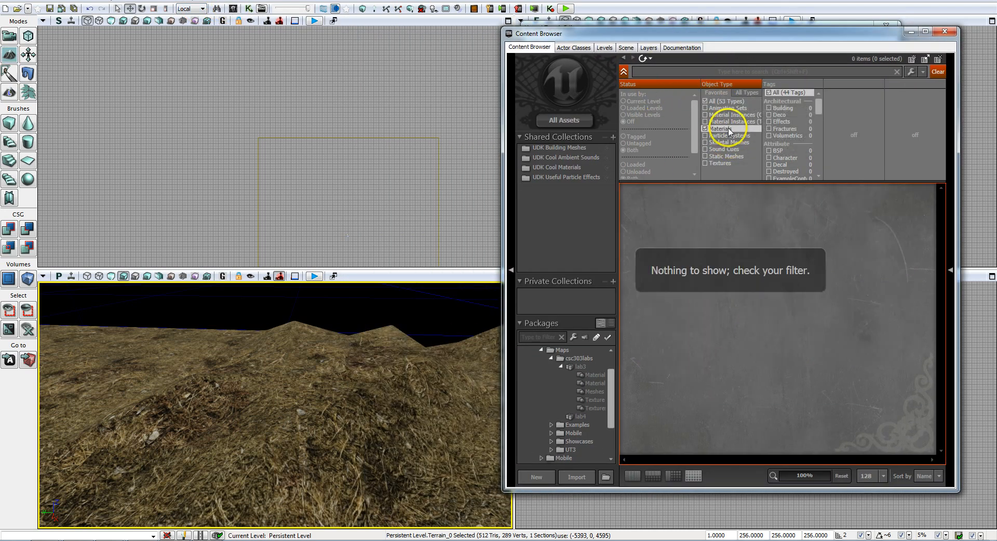
Step: Search the current package's materials for "dirt" and for "mud", and clear the search
{"action": "left_click", "coordinate": [667, 71]}
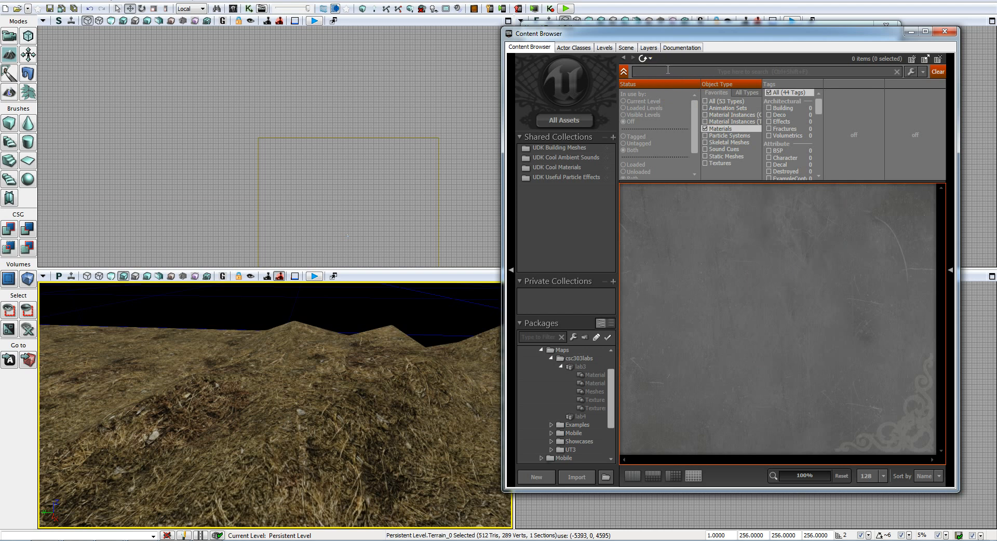
{"action": "type", "text": "dirt"}
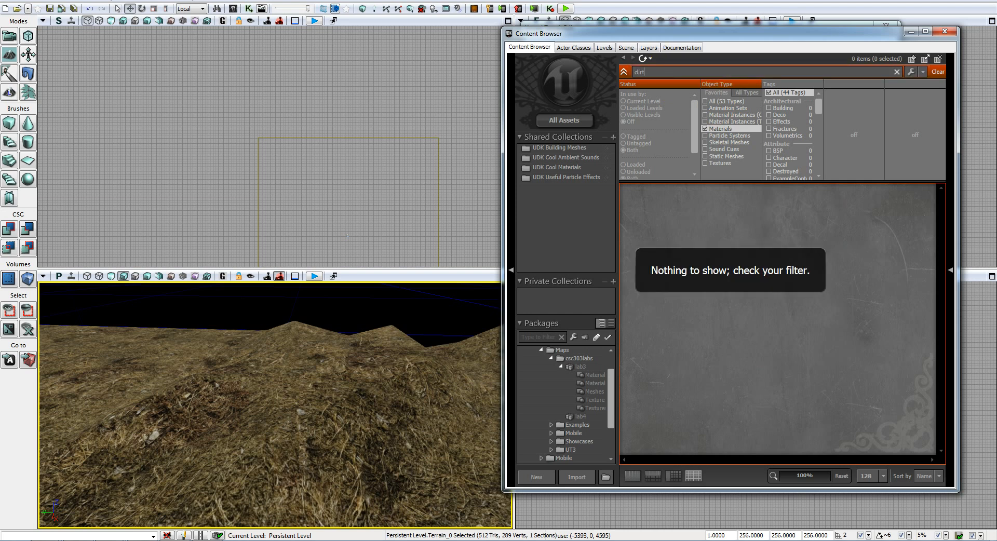
{"action": "key", "text": "BackSpace"}
{"action": "key", "text": "BackSpace"}
{"action": "key", "text": "BackSpace"}
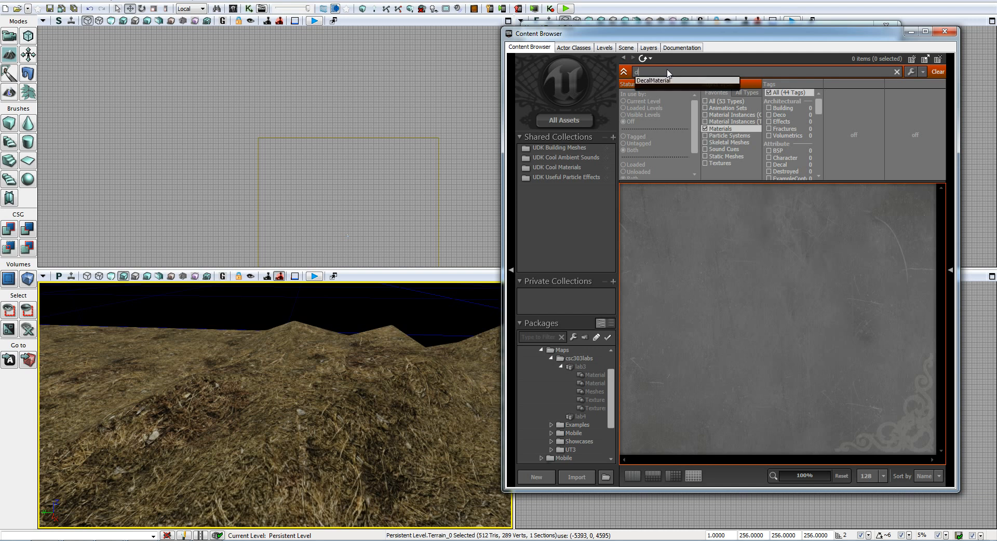
{"action": "type", "text": "mud"}
{"action": "key", "text": "BackSpace"}
{"action": "key", "text": "BackSpace"}
{"action": "key", "text": "BackSpace"}
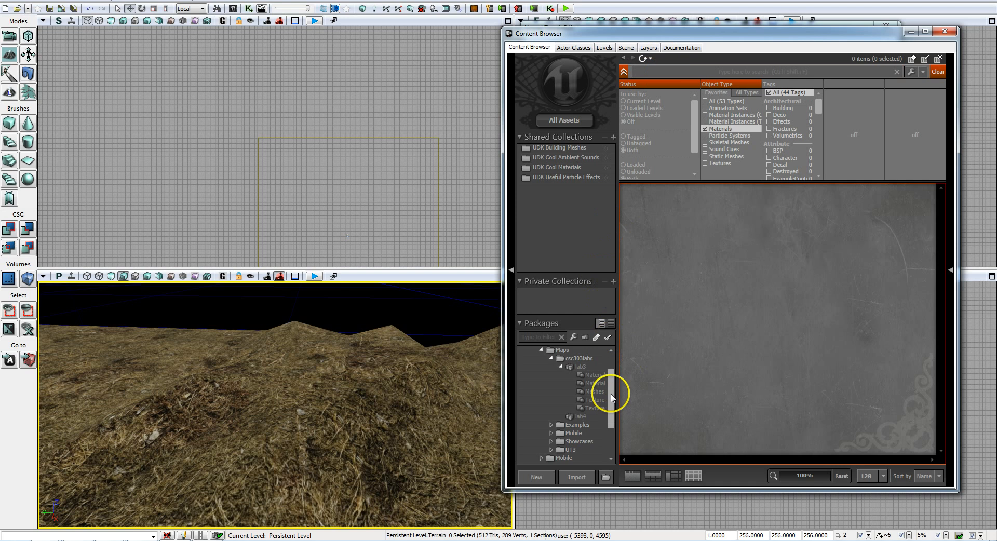
Step: Search the materials of all assets for "dirt" and select M_UN_Rock2_BSP_Blackrock02Dirt
{"action": "left_click", "coordinate": [581, 120]}
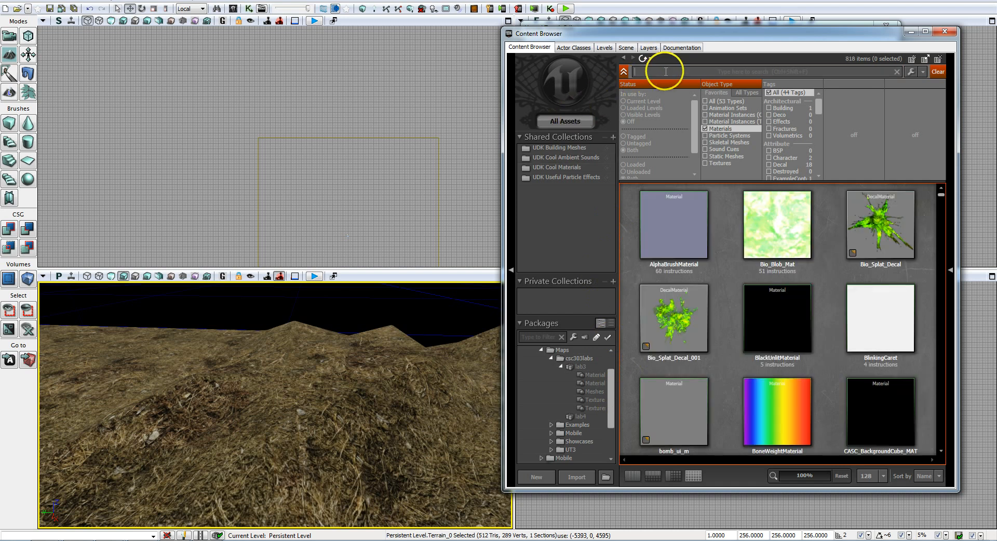
{"action": "left_click", "coordinate": [654, 72]}
{"action": "type", "text": "dirt"}
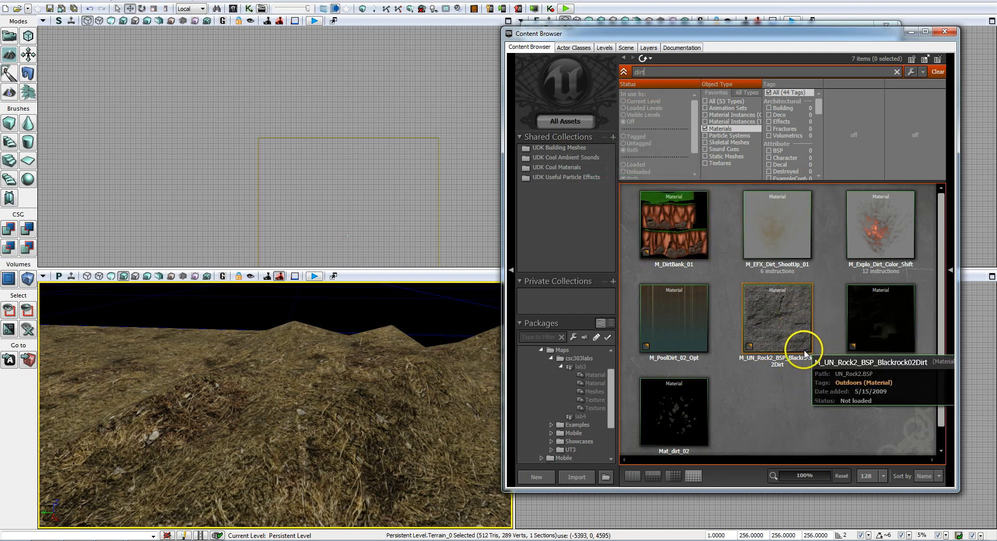
{"action": "left_click", "coordinate": [778, 317]}
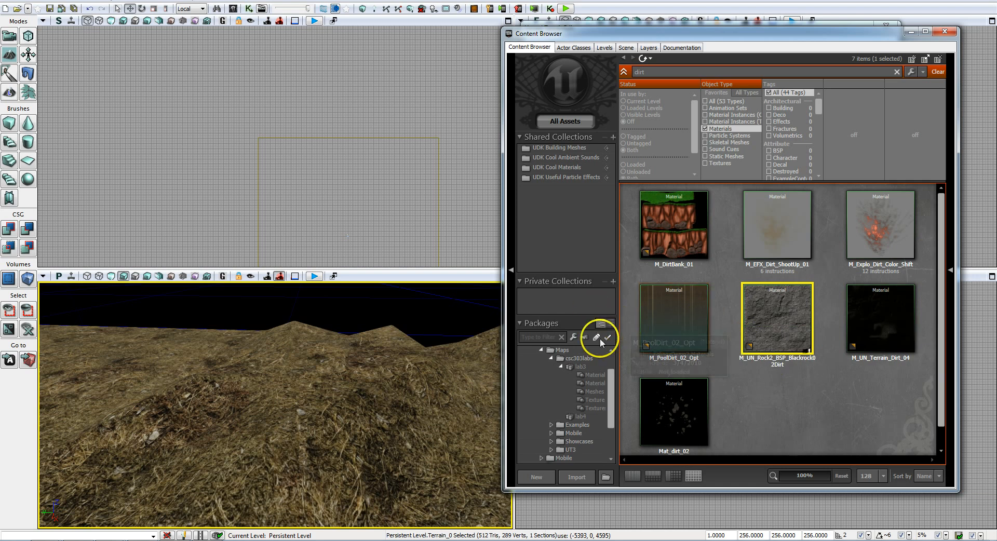
Step: Uncover the terrain editor and create a new terrain setup layer from the selected material with auto-create
{"action": "right_click_drag", "start_coordinate": [328, 379], "coordinate": [306, 279]}
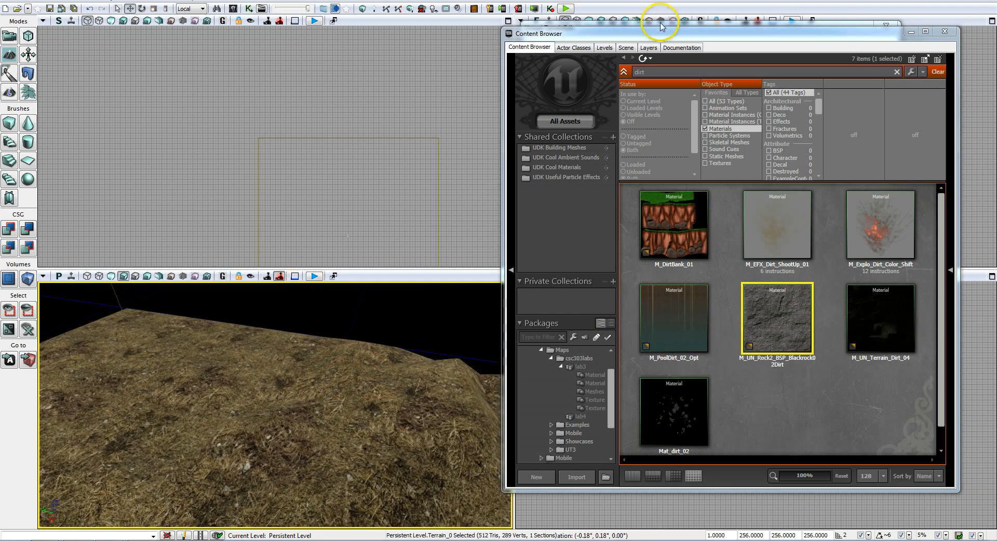
{"action": "left_click_drag", "start_coordinate": [661, 36], "coordinate": [171, 20]}
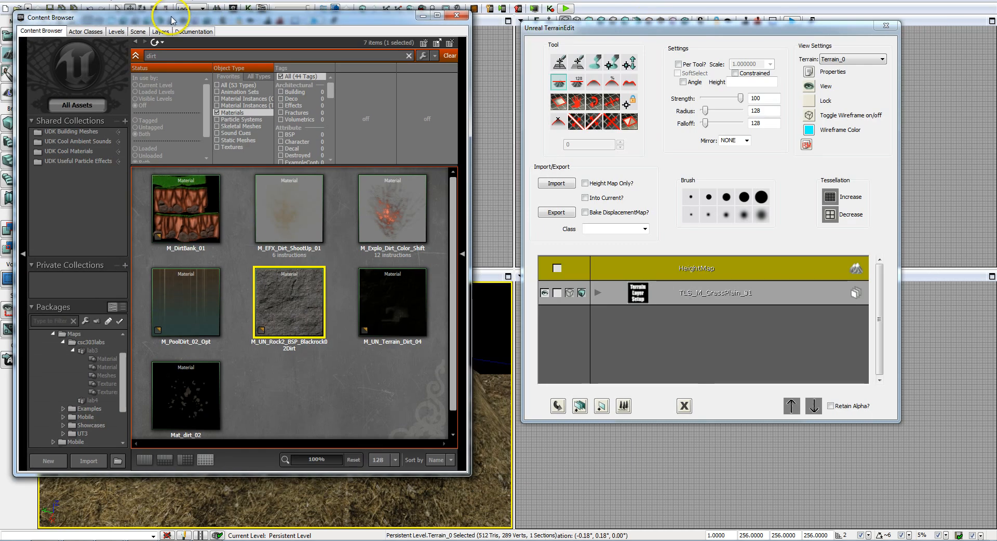
{"action": "right_click", "coordinate": [618, 326]}
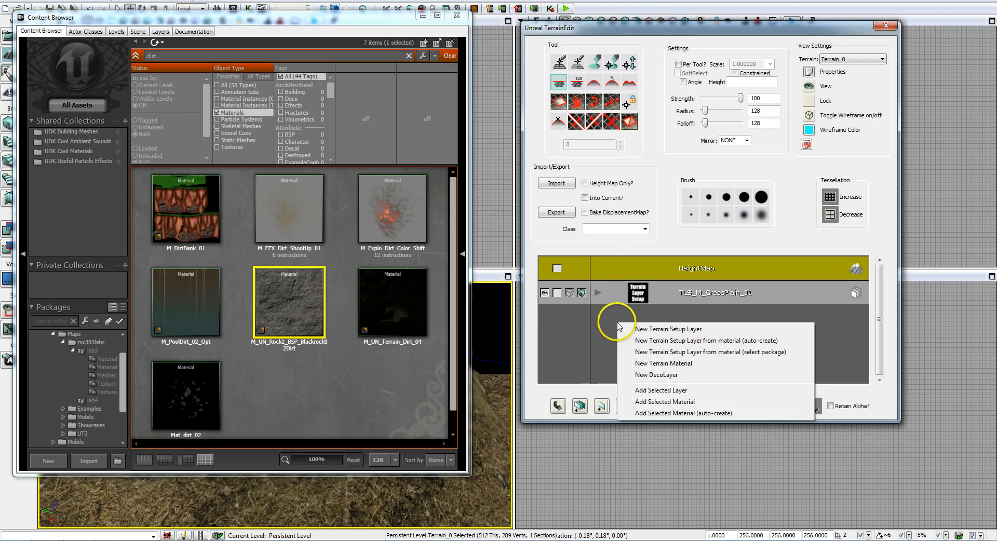
{"action": "left_click", "coordinate": [720, 342]}
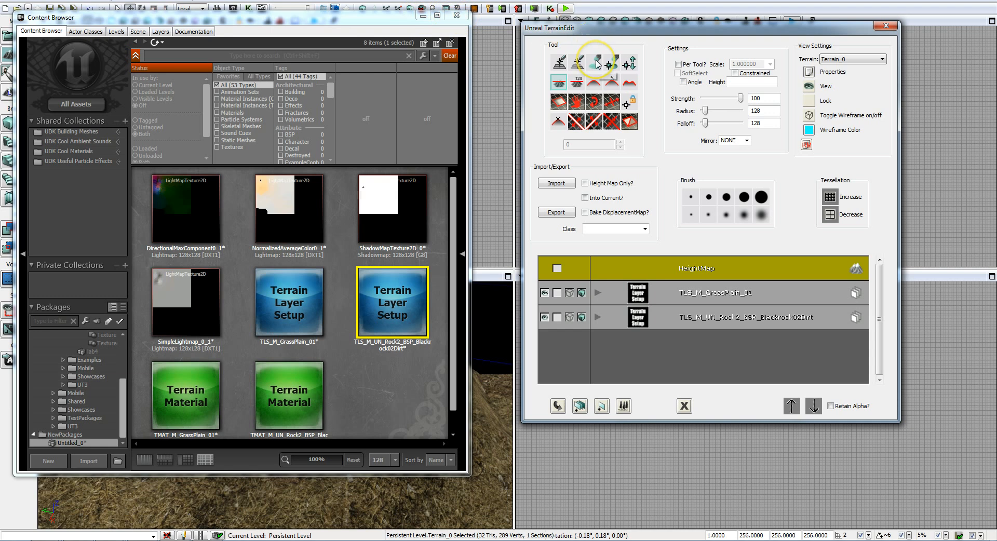
Step: Close the content browser and ready the Paint tool with the largest soft brush on the Blackrock02Dirt layer
{"action": "left_click", "coordinate": [457, 14]}
{"action": "mouse_move", "coordinate": [437, 326]}
{"action": "left_mouse_down", "text": "ctrl"}
{"action": "mouse_move", "coordinate": [396, 341]}
{"action": "mouse_move", "coordinate": [488, 326]}
{"action": "left_mouse_up", "text": "ctrl"}
{"action": "right_click_drag", "start_coordinate": [488, 325], "coordinate": [434, 325]}
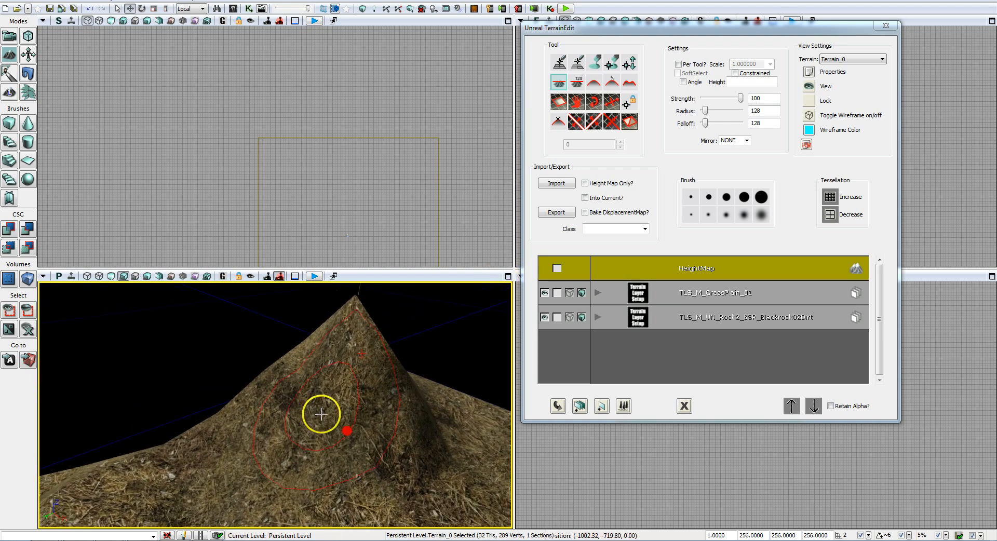
{"action": "left_click", "coordinate": [715, 319]}
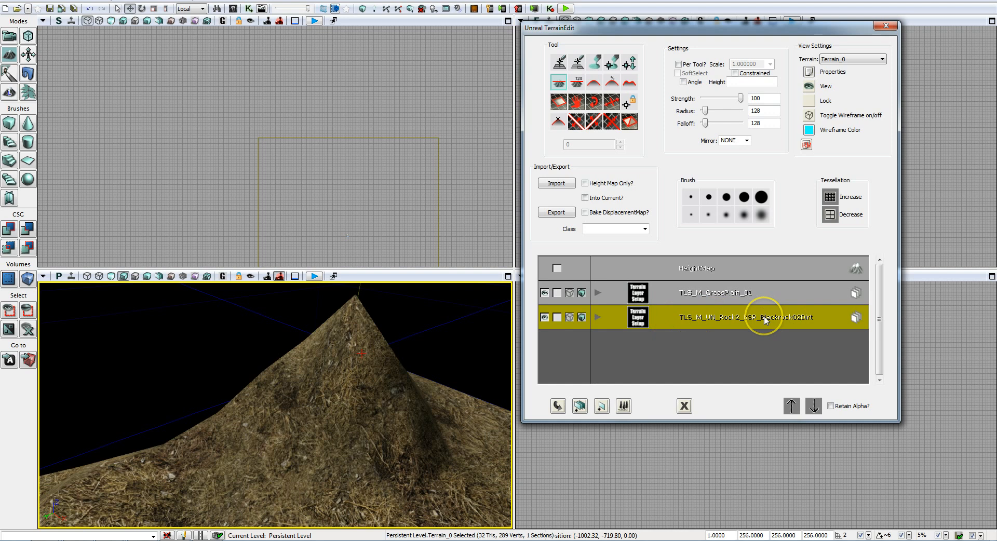
{"action": "left_click", "coordinate": [597, 63]}
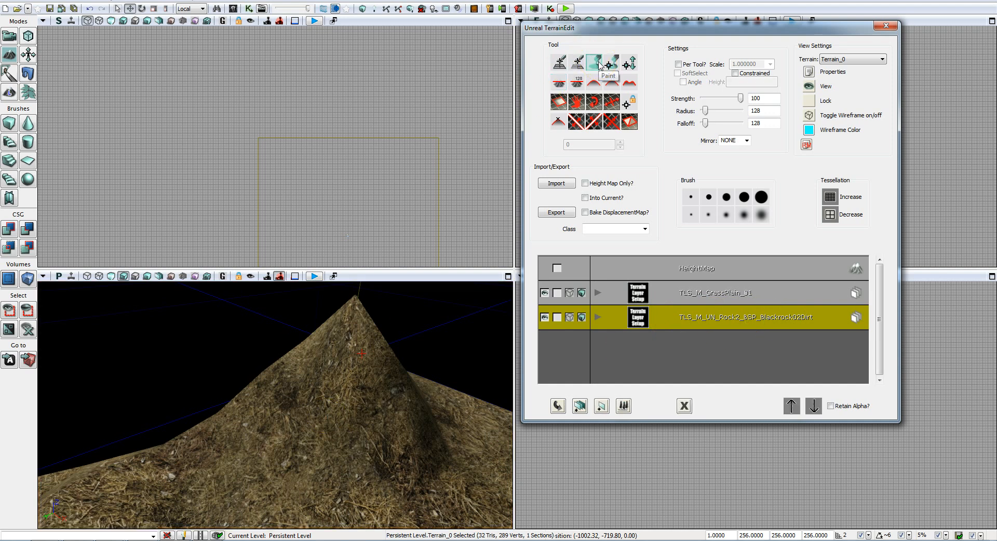
{"action": "left_click", "coordinate": [761, 215]}
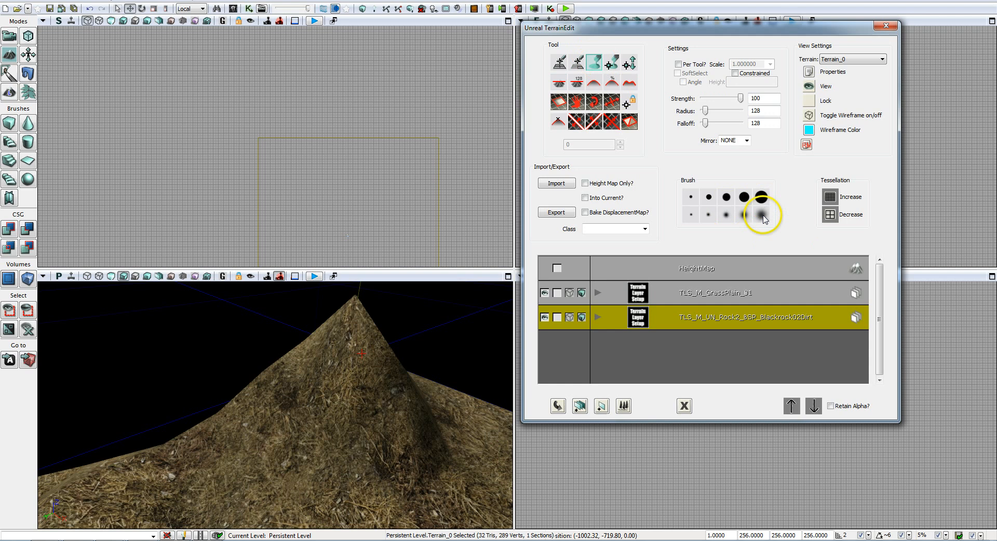
Step: Paint the rock dirt layer over the front of the peak and along the slope at its base
{"action": "right_click_drag", "start_coordinate": [317, 448], "coordinate": [317, 452]}
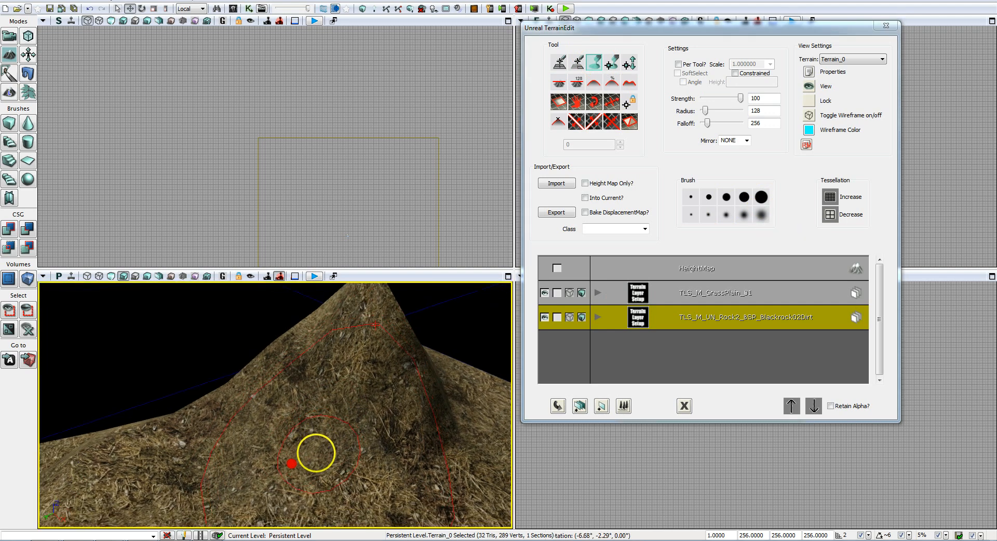
{"action": "mouse_move", "coordinate": [342, 399]}
{"action": "left_mouse_down", "text": "ctrl"}
{"action": "mouse_move", "coordinate": [367, 339]}
{"action": "mouse_move", "coordinate": [356, 386]}
{"action": "left_mouse_up", "text": "ctrl"}
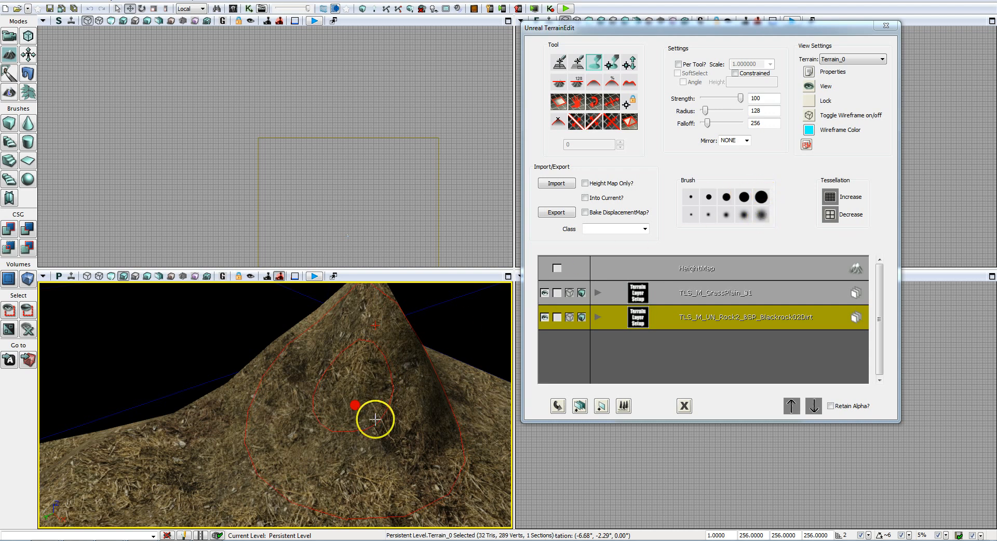
{"action": "left_click_drag", "start_coordinate": [355, 405], "coordinate": [355, 405], "text": "ctrl"}
{"action": "left_click", "coordinate": [352, 363], "text": "ctrl"}
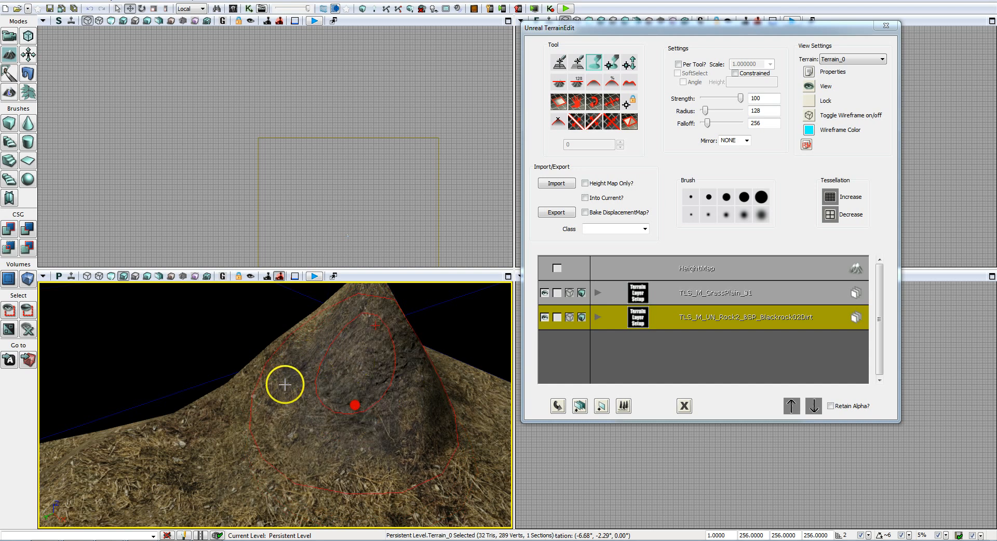
{"action": "left_click_drag", "start_coordinate": [285, 381], "coordinate": [285, 386], "text": "ctrl"}
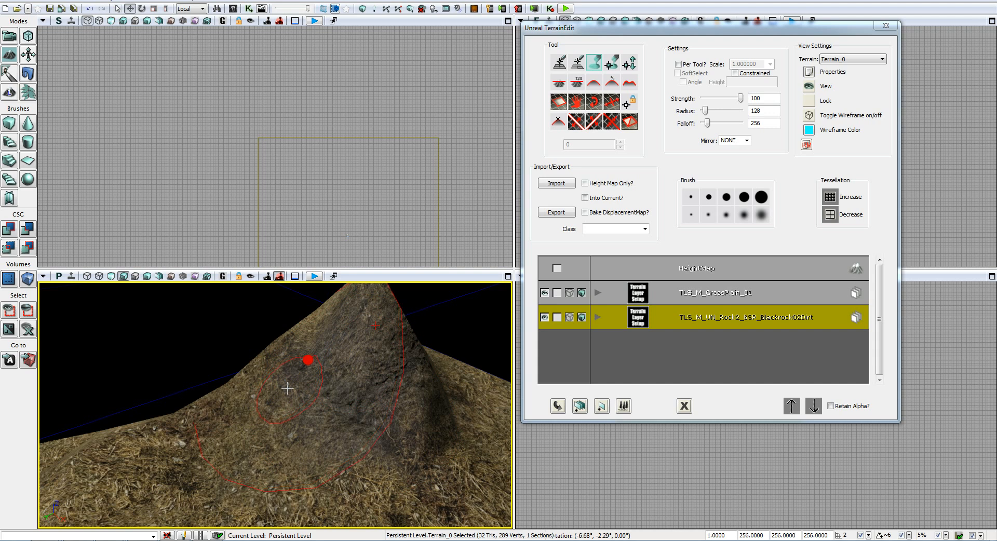
{"action": "right_click_drag", "start_coordinate": [223, 393], "coordinate": [233, 403]}
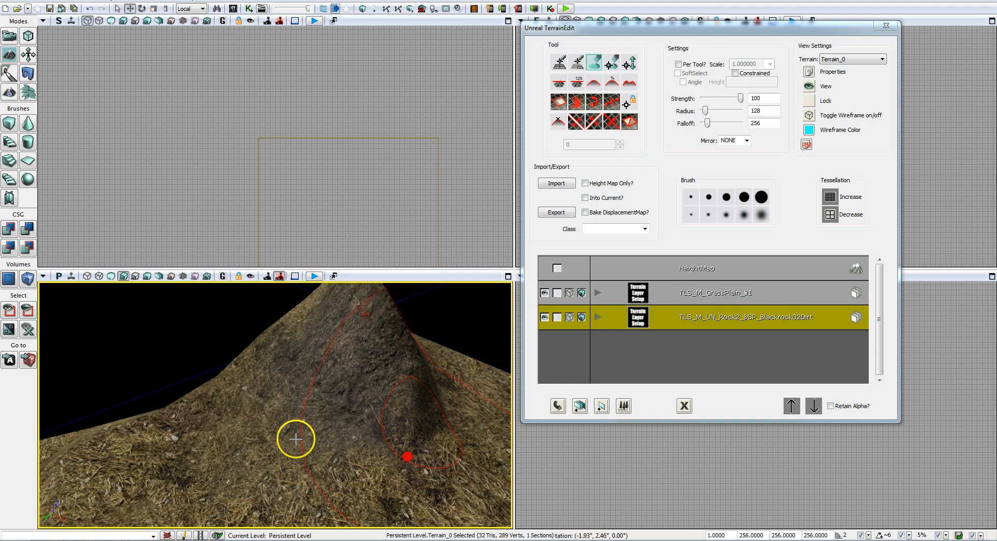
{"action": "left_click_drag", "start_coordinate": [197, 452], "coordinate": [164, 463], "text": "ctrl"}
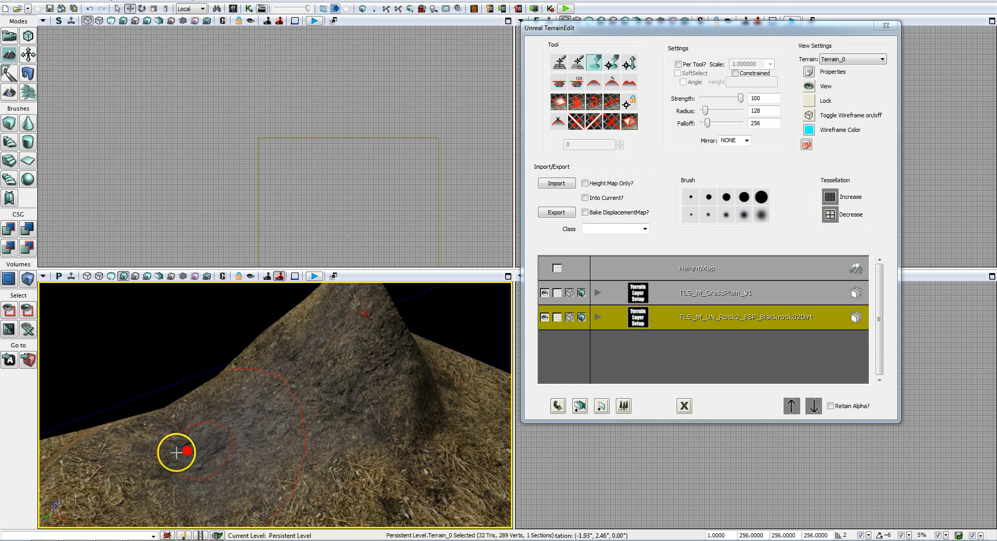
Step: Continue painting the rock dirt layer around the other side of the peak by the terrain's edge
{"action": "right_click_drag", "start_coordinate": [214, 454], "coordinate": [271, 449]}
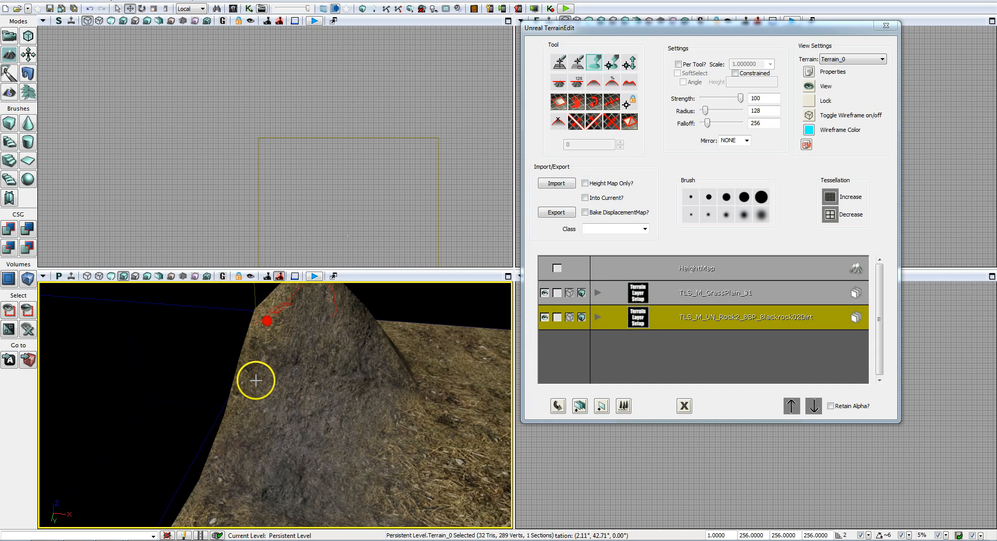
{"action": "right_click", "coordinate": [265, 403]}
{"action": "left_click", "coordinate": [238, 417]}
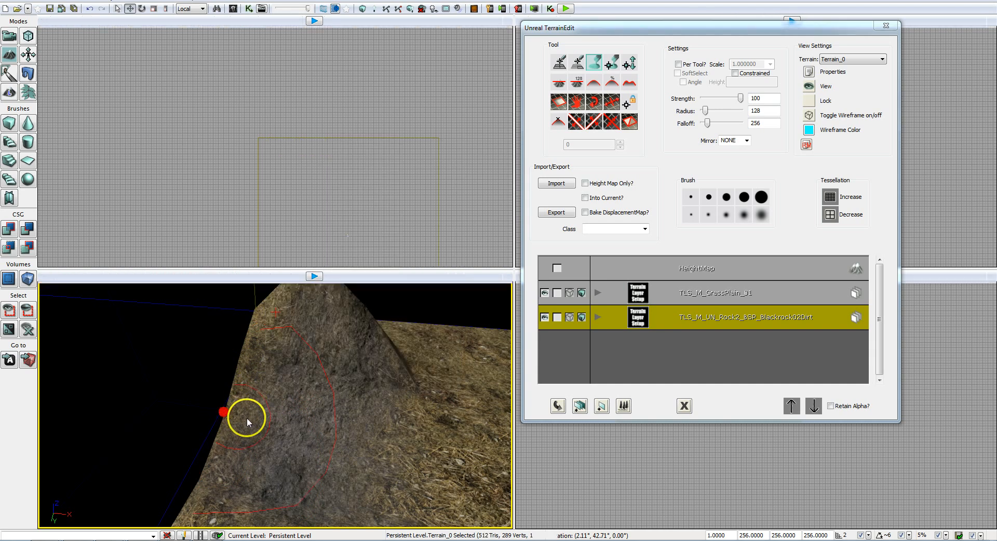
{"action": "right_click_drag", "start_coordinate": [252, 415], "coordinate": [329, 402]}
{"action": "key", "text": "a"}
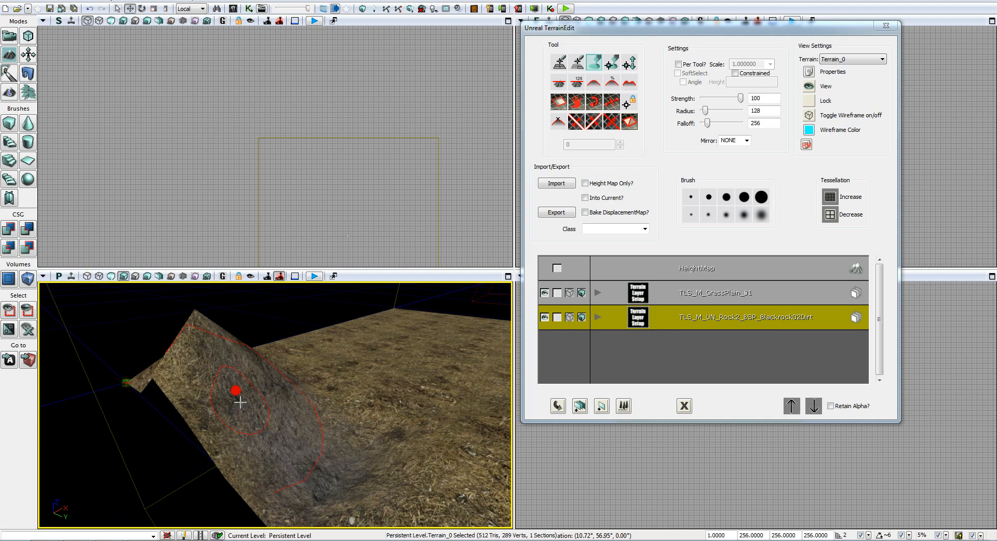
{"action": "mouse_move", "coordinate": [240, 402]}
{"action": "left_mouse_down", "text": "ctrl"}
{"action": "mouse_move", "coordinate": [169, 369]}
{"action": "mouse_move", "coordinate": [187, 371]}
{"action": "left_mouse_up", "text": "ctrl"}
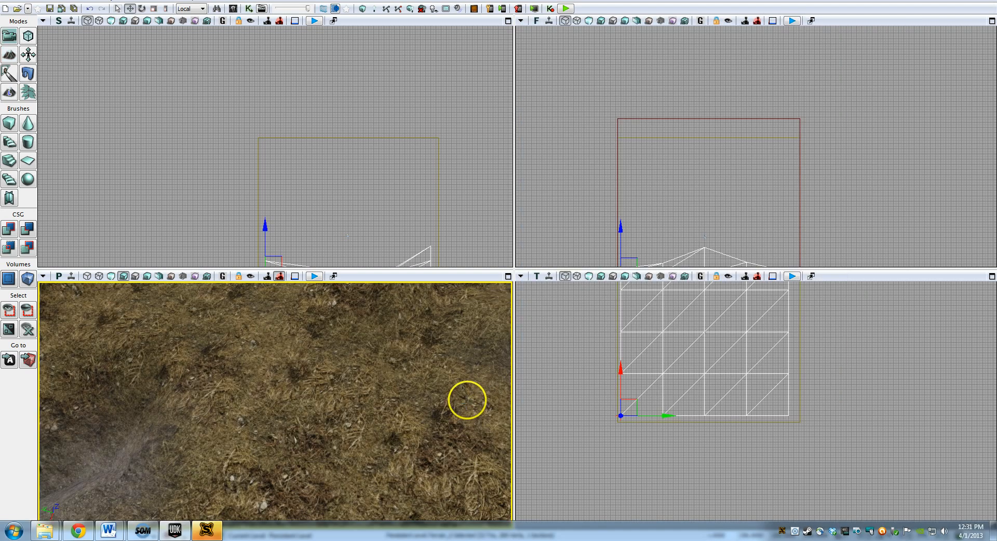
Step: Play the level from a spot on the grassy slope below the mountains and walk around the terrain
{"action": "mouse_move", "coordinate": [465, 400]}
{"action": "right_mouse_down"}
{"action": "mouse_move", "coordinate": [474, 376]}
{"action": "mouse_move", "coordinate": [444, 367]}
{"action": "mouse_move", "coordinate": [40, 345]}
{"action": "mouse_move", "coordinate": [41, 357]}
{"action": "mouse_move", "coordinate": [510, 365]}
{"action": "mouse_move", "coordinate": [465, 403]}
{"action": "right_mouse_up"}
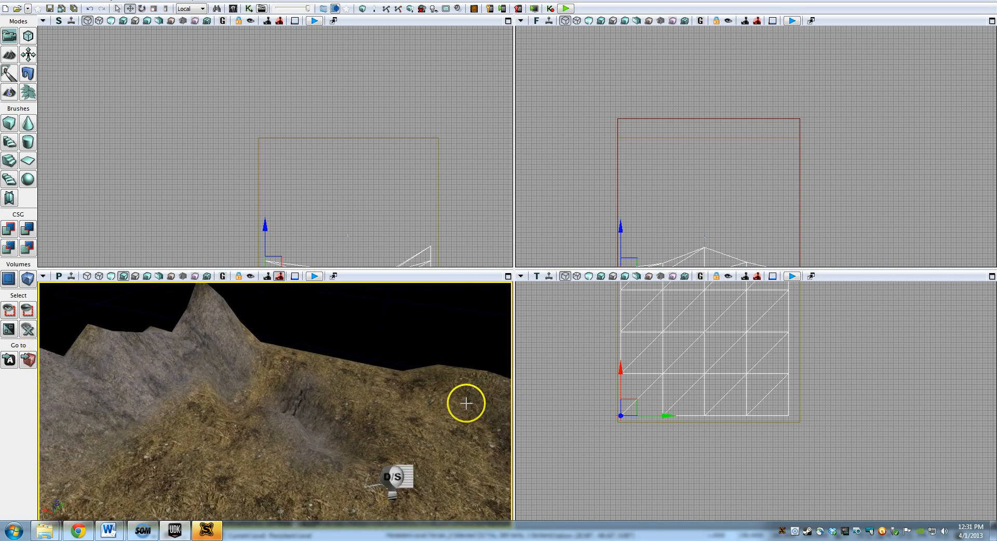
{"action": "right_click", "coordinate": [278, 472]}
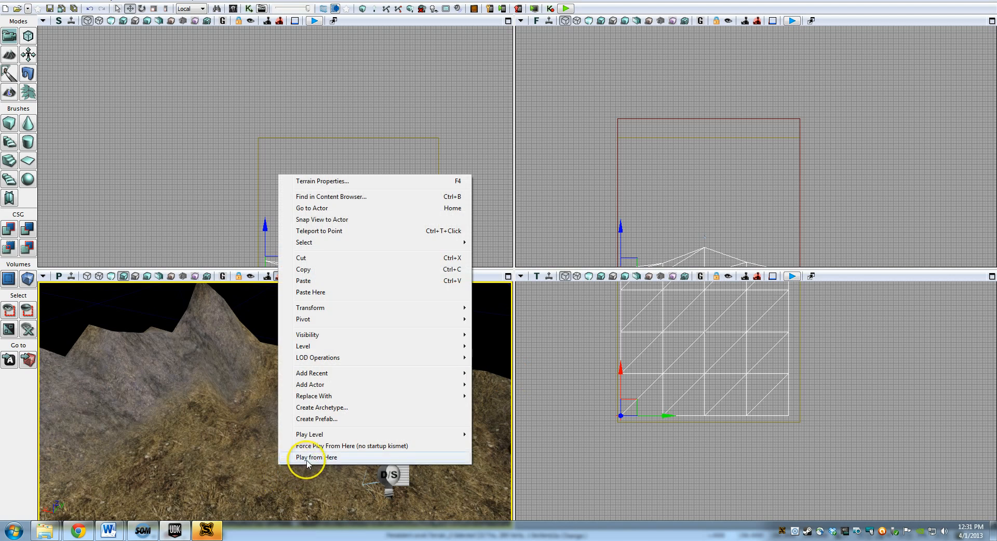
{"action": "left_click", "coordinate": [334, 457]}
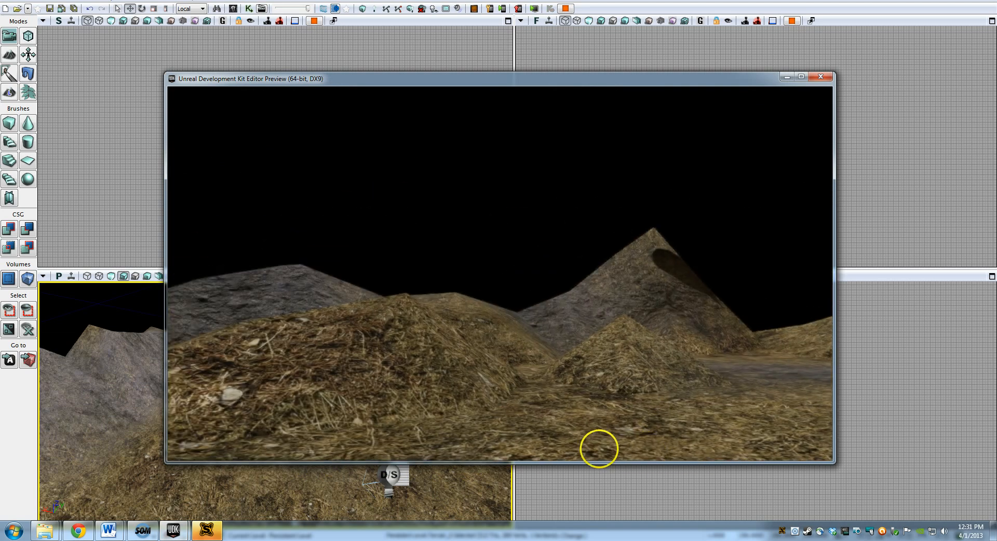
{"action": "key", "text": "w"}
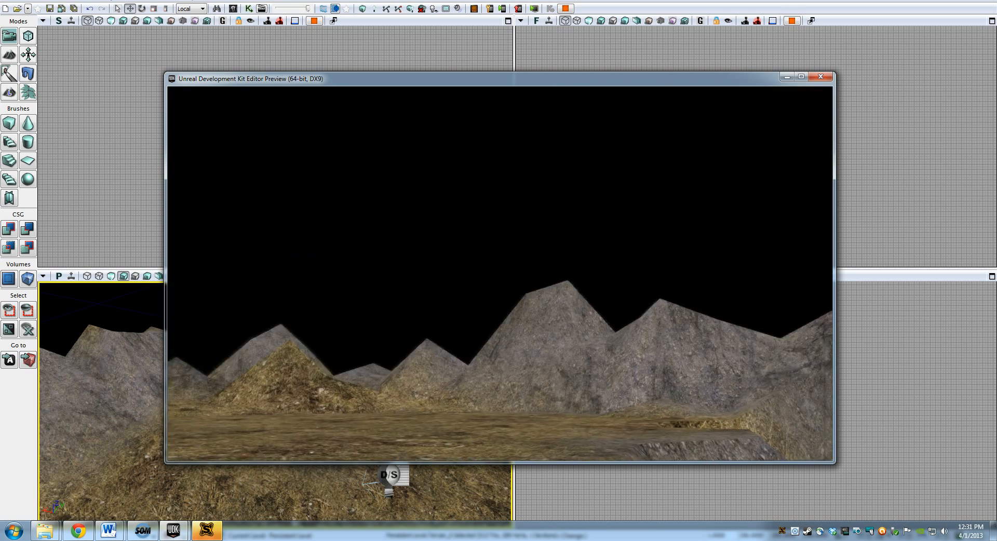
Step: Walk on across the grassy plain toward the mountains in the preview and end the play session
{"action": "key", "text": "w"}
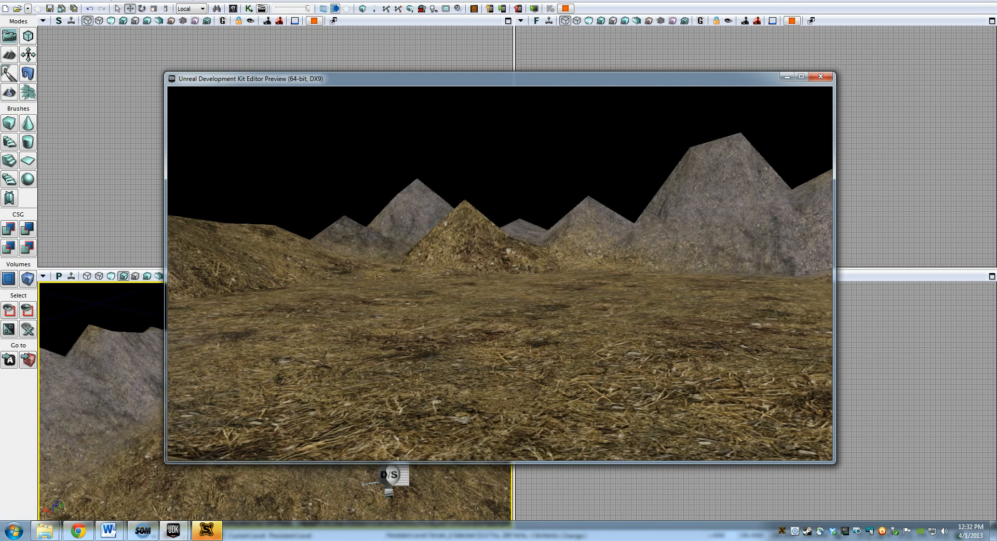
{"action": "key", "text": "Escape"}
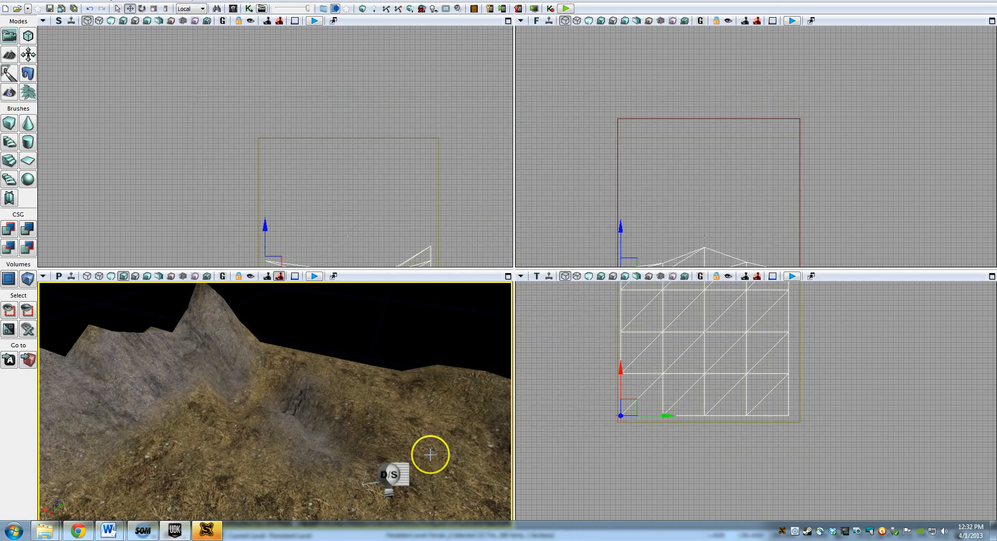
{"action": "left_click_drag", "start_coordinate": [431, 454], "coordinate": [379, 469]}
{"action": "right_click_drag", "start_coordinate": [379, 468], "coordinate": [350, 485]}
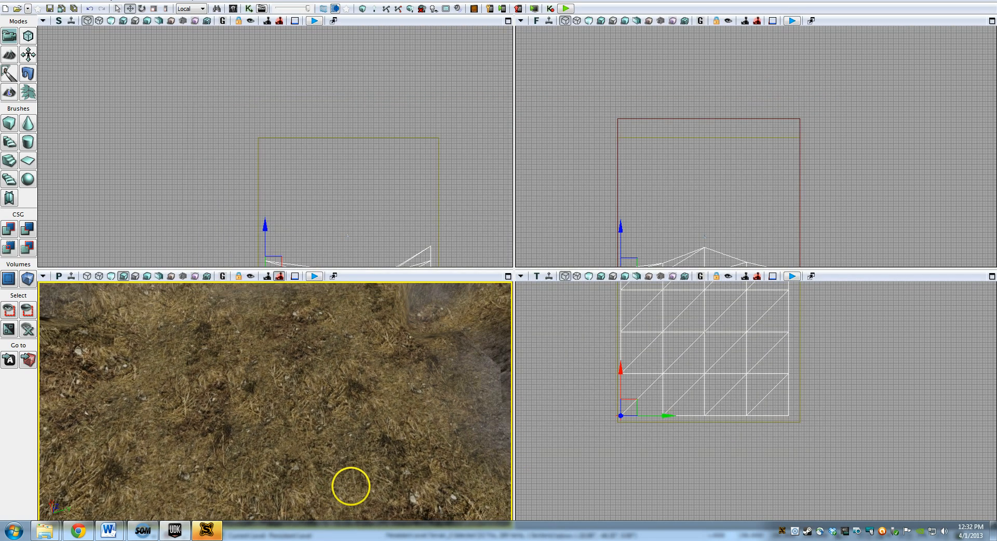
Step: Reopen the terrain editor, search all static mesh assets for "tree" and select SM_Tree_Fall_02
{"action": "left_click", "coordinate": [9, 54]}
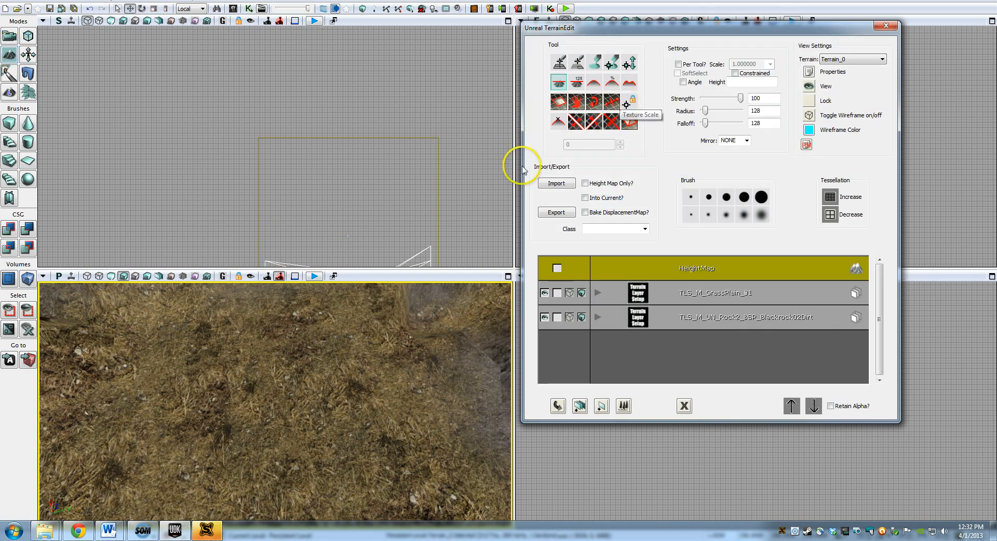
{"action": "left_click", "coordinate": [238, 10]}
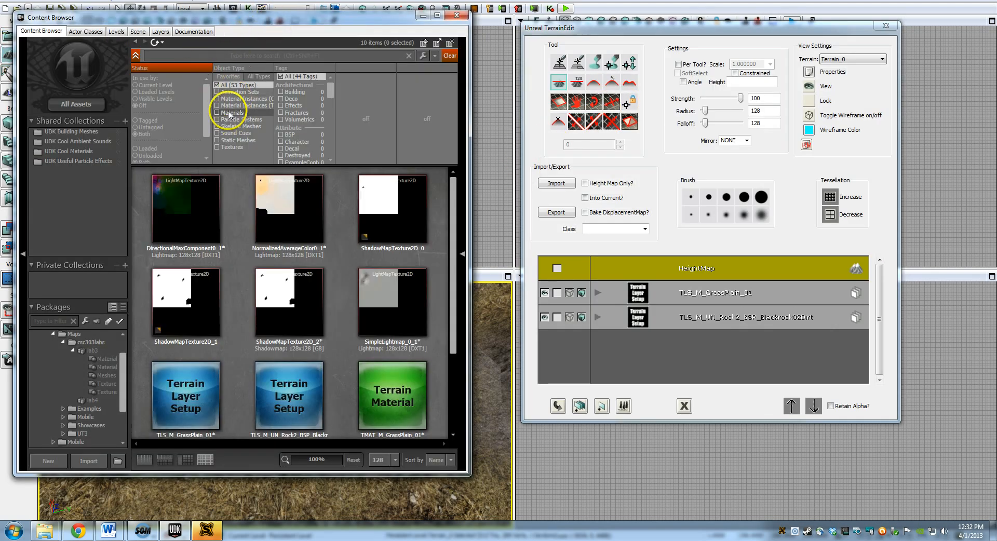
{"action": "left_click", "coordinate": [224, 141]}
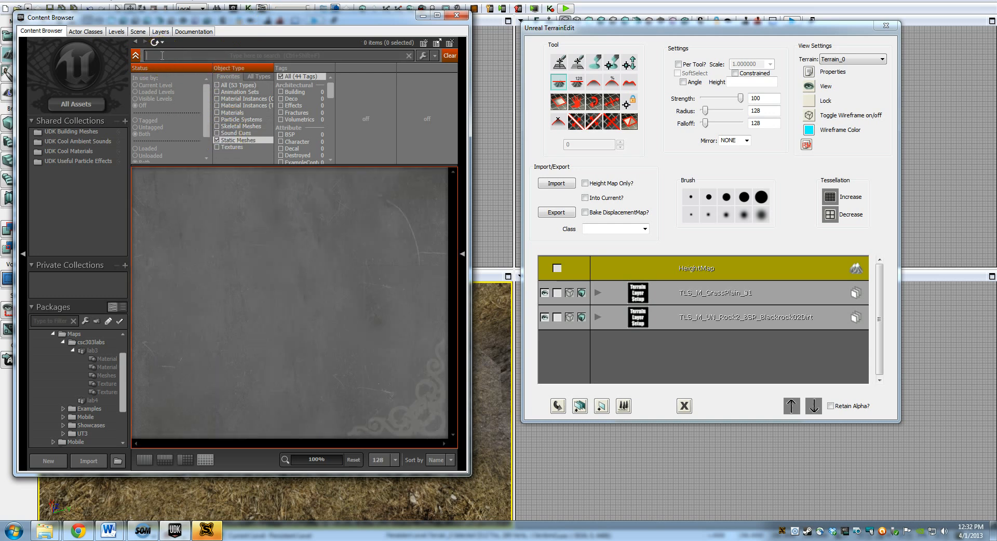
{"action": "left_click", "coordinate": [162, 56]}
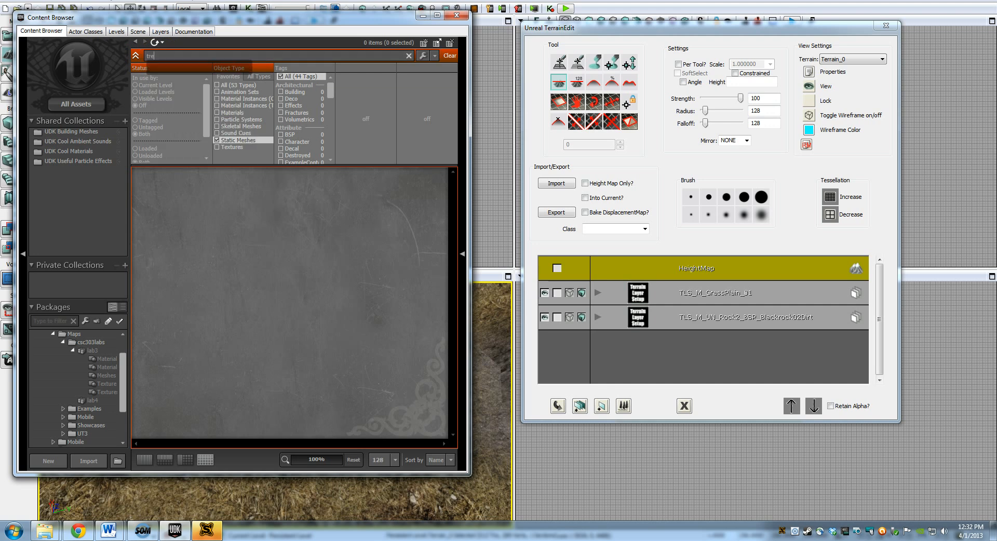
{"action": "type", "text": "tree"}
{"action": "left_click", "coordinate": [68, 105]}
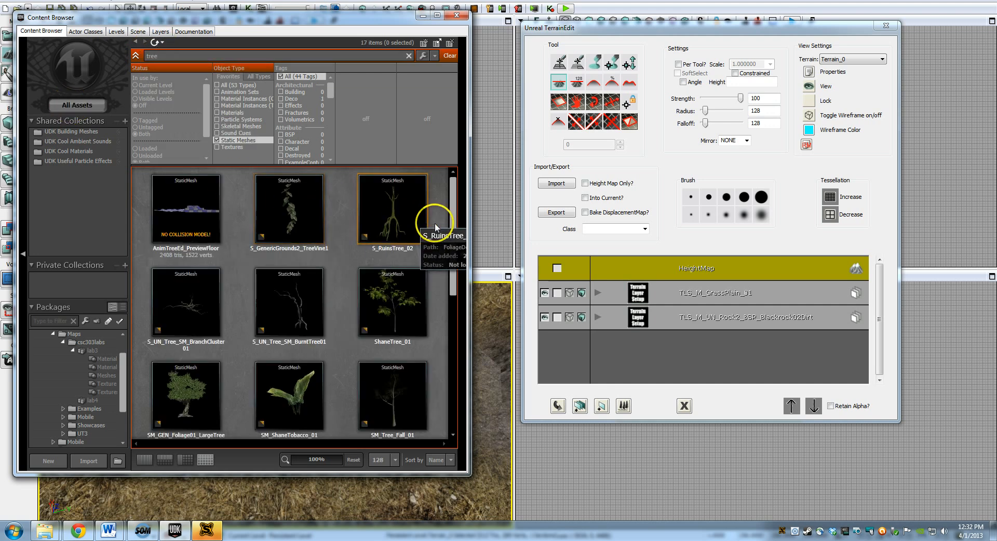
{"action": "left_click_drag", "start_coordinate": [452, 201], "coordinate": [440, 239]}
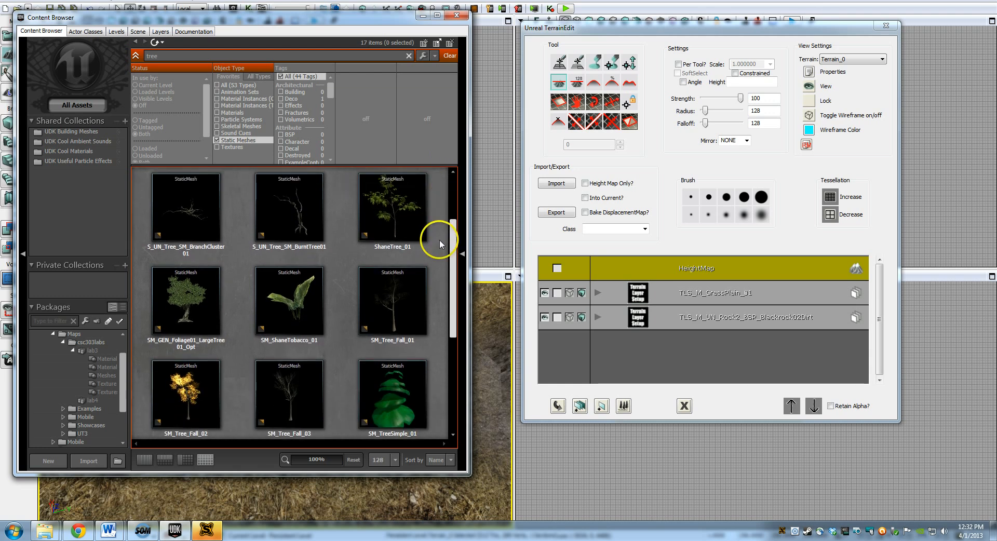
{"action": "left_click", "coordinate": [197, 389]}
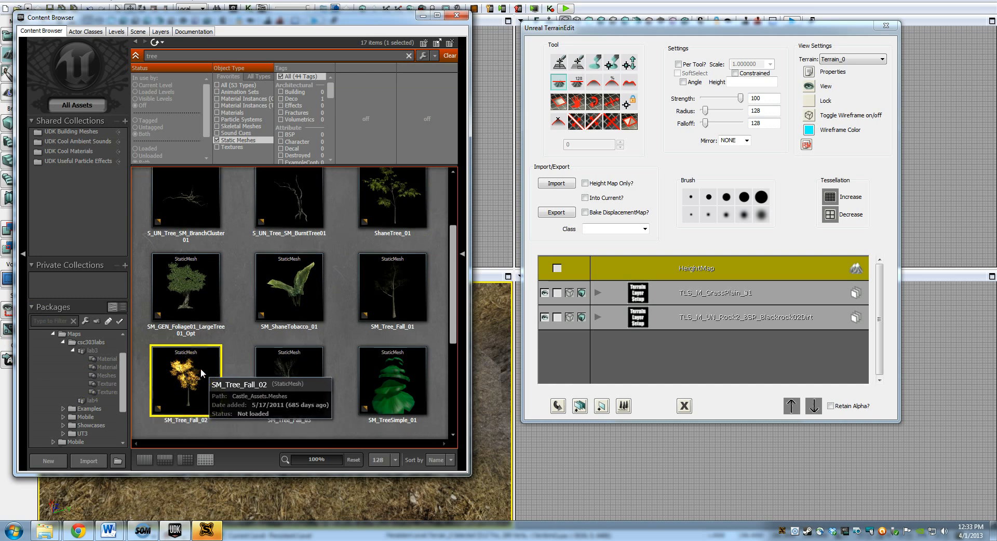
Step: Add a new decoration layer below the rock dirt layer, keeping the default name NewDecoLayer
{"action": "right_click", "coordinate": [638, 343]}
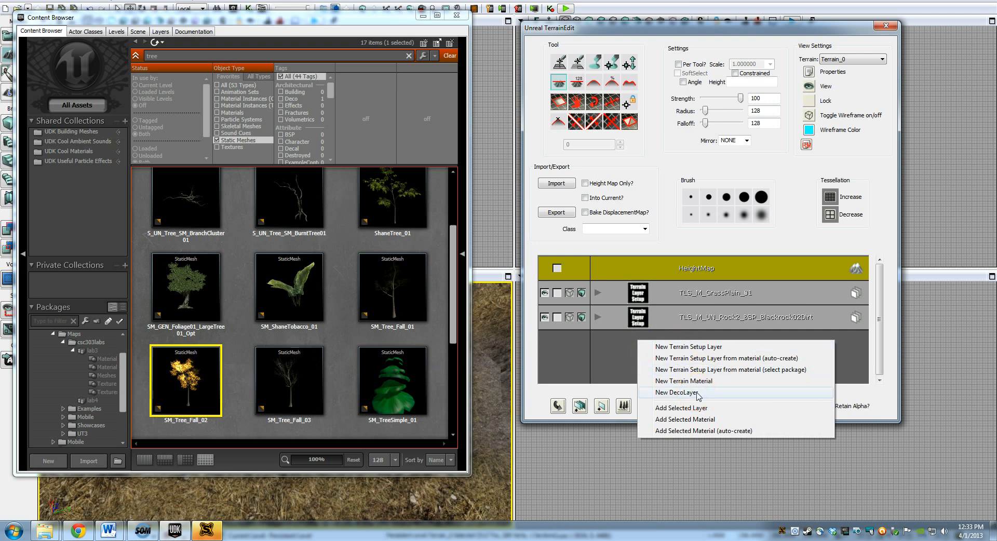
{"action": "left_click", "coordinate": [675, 392]}
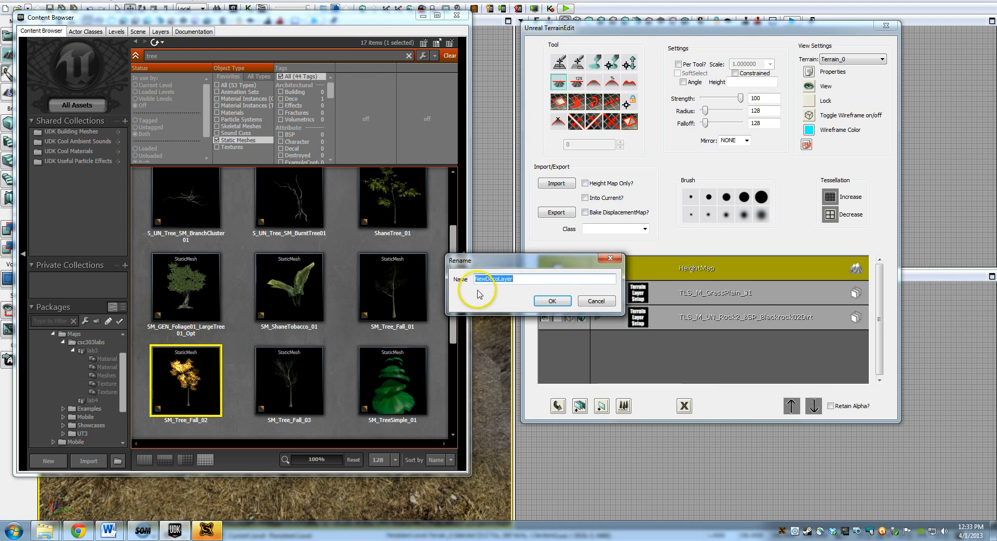
{"action": "left_click", "coordinate": [552, 302]}
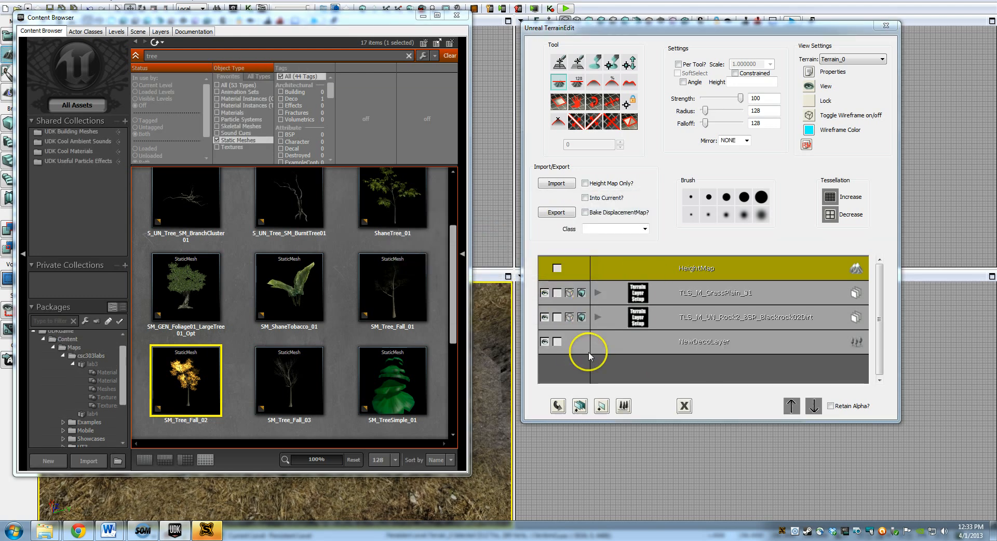
{"action": "right_click", "coordinate": [693, 344]}
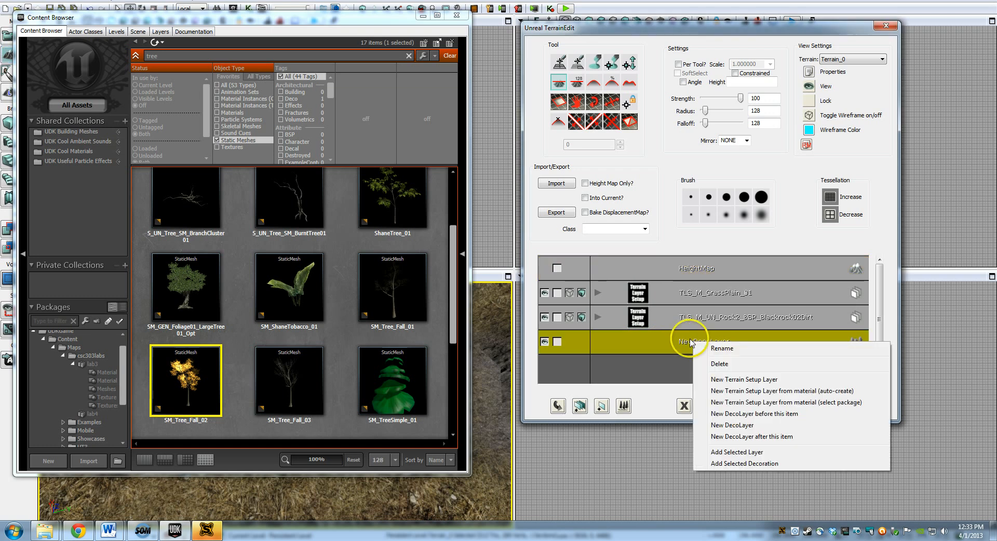
{"action": "key", "text": "Escape"}
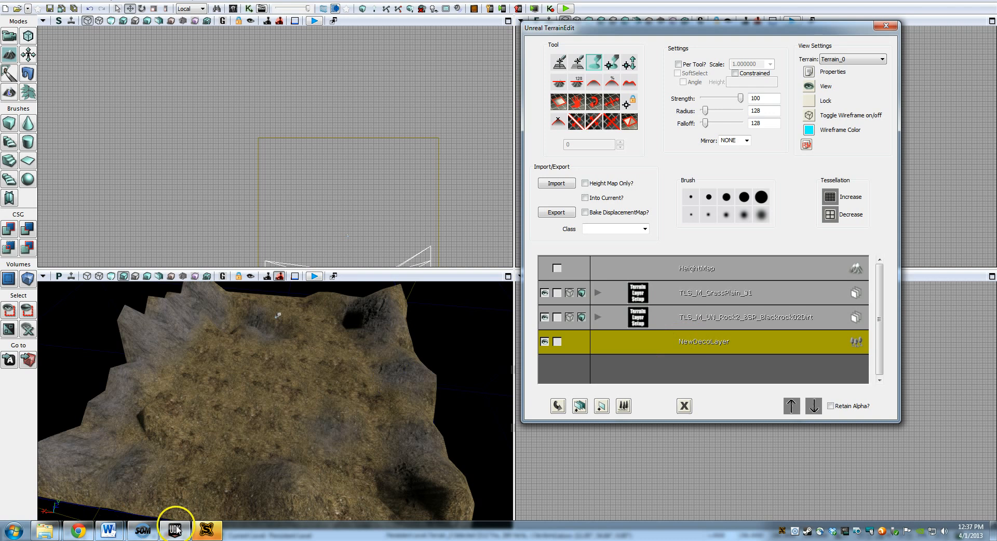
Step: Add the selected SM_Tree_Fall_02 mesh as a decoration to NewDecoLayer, then expand the layer and select the decoration's entry
{"action": "left_click", "coordinate": [234, 9]}
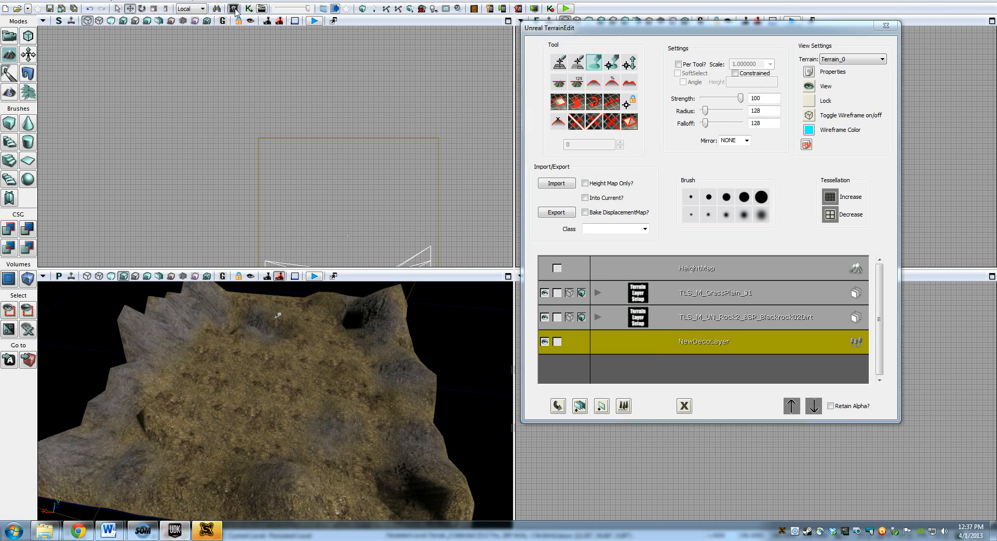
{"action": "left_click", "coordinate": [175, 528]}
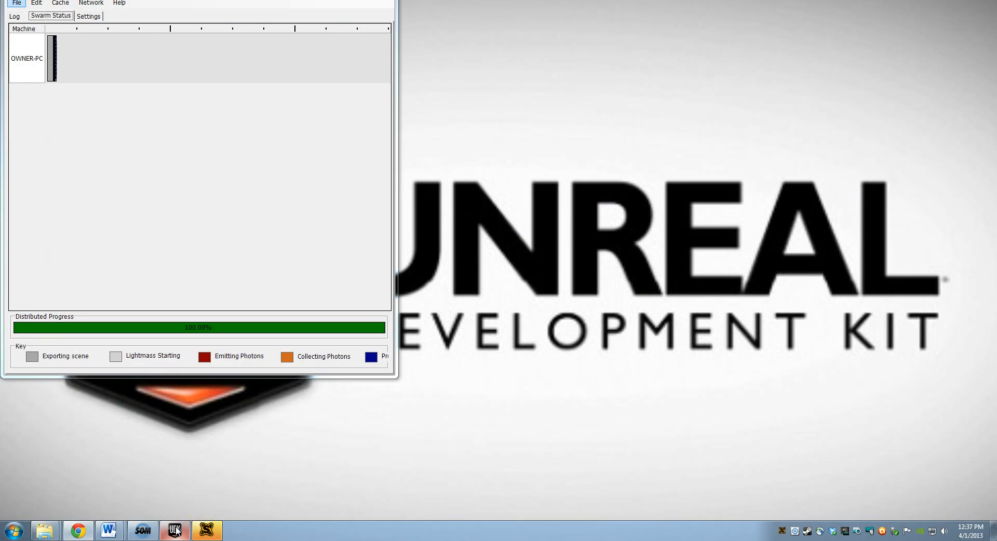
{"action": "left_click", "coordinate": [176, 528]}
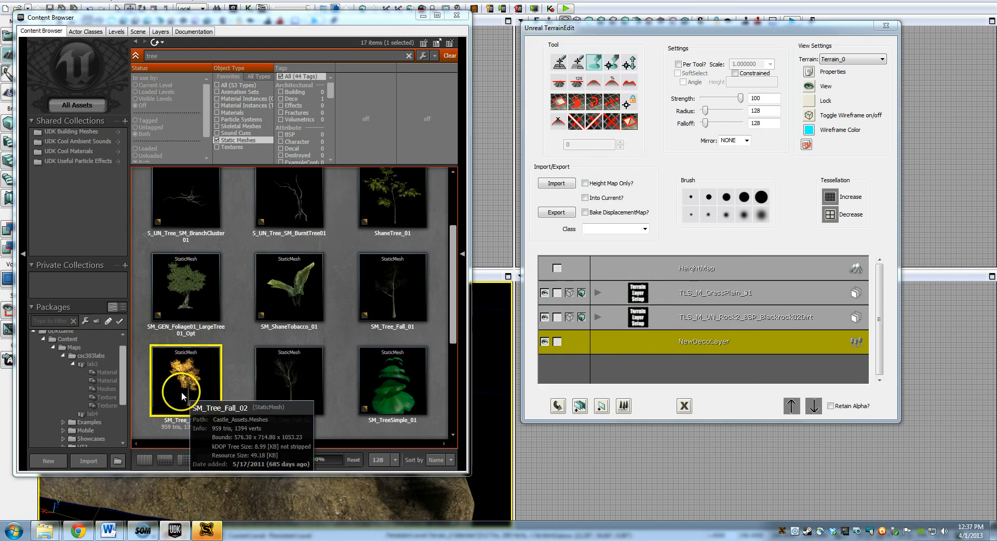
{"action": "right_click", "coordinate": [713, 346]}
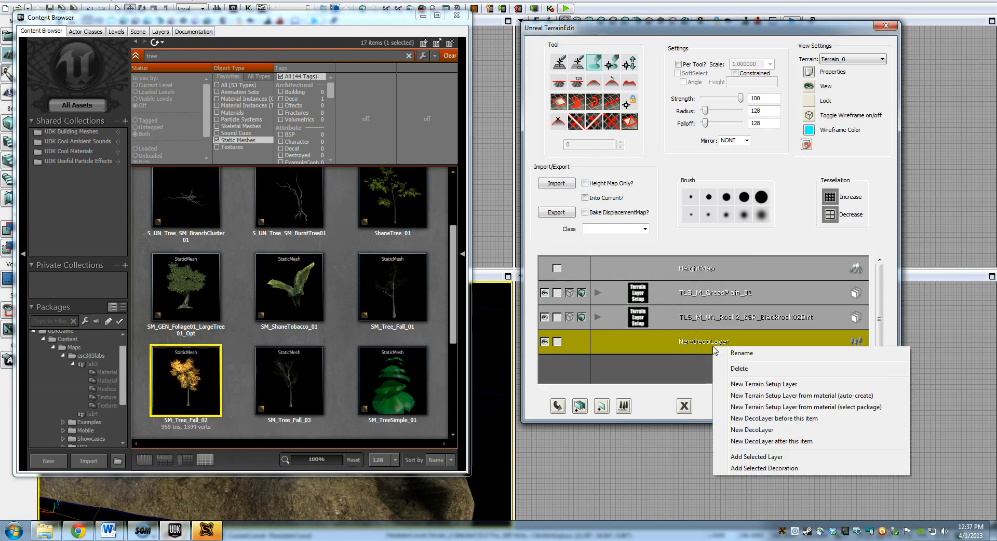
{"action": "left_click", "coordinate": [778, 468]}
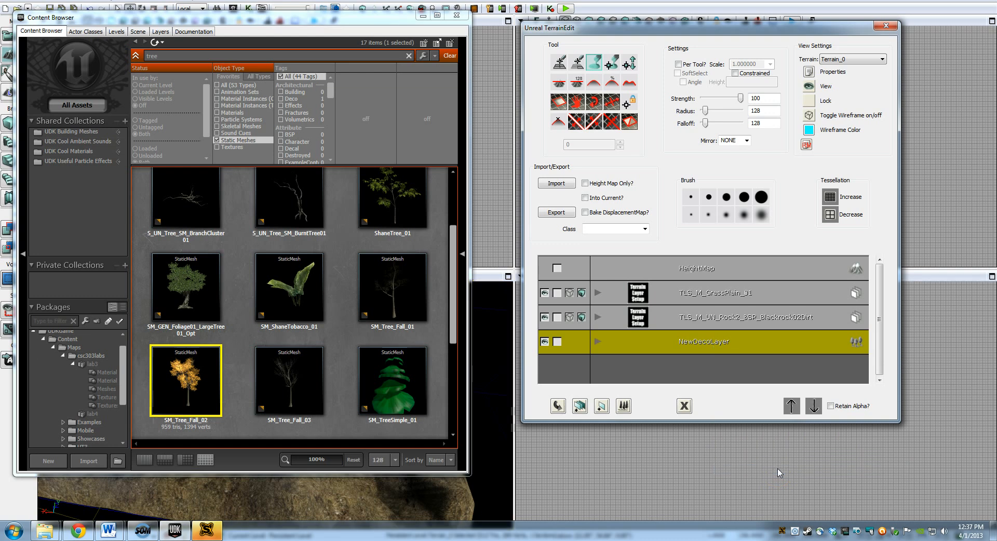
{"action": "left_click", "coordinate": [597, 342]}
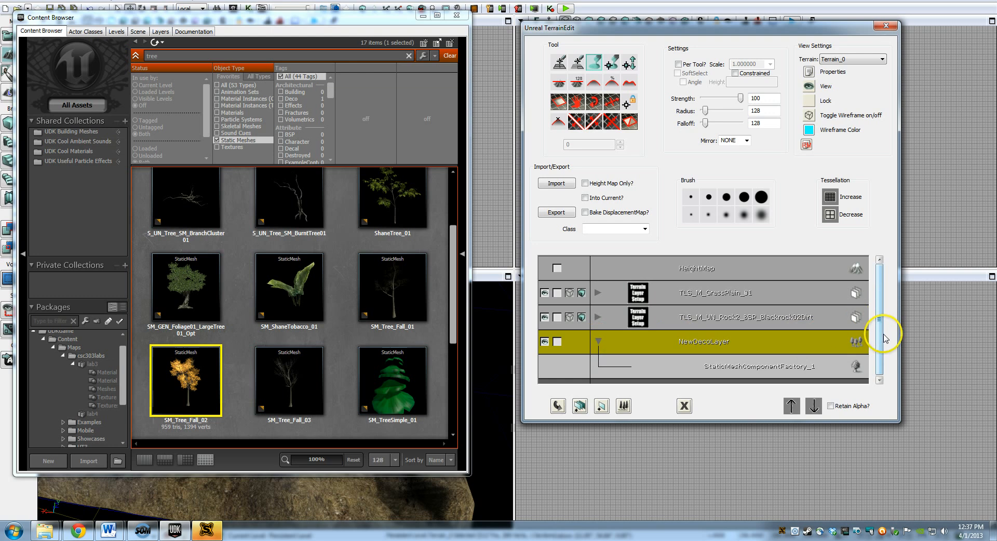
{"action": "left_click", "coordinate": [758, 372]}
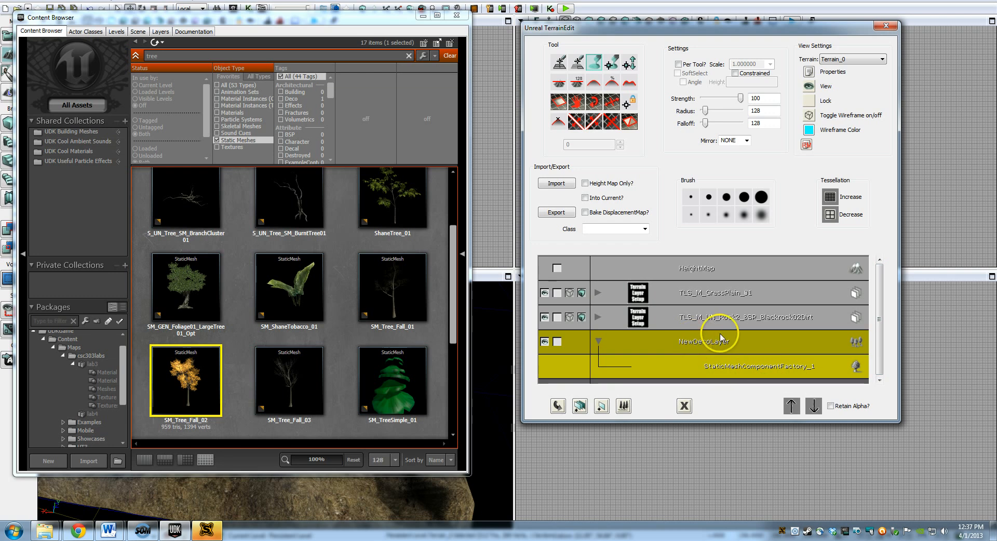
Step: In the terrain properties, set the tree decoration's minimum scale to 0.5 and maximum scale to 1.5
{"action": "left_click", "coordinate": [809, 72]}
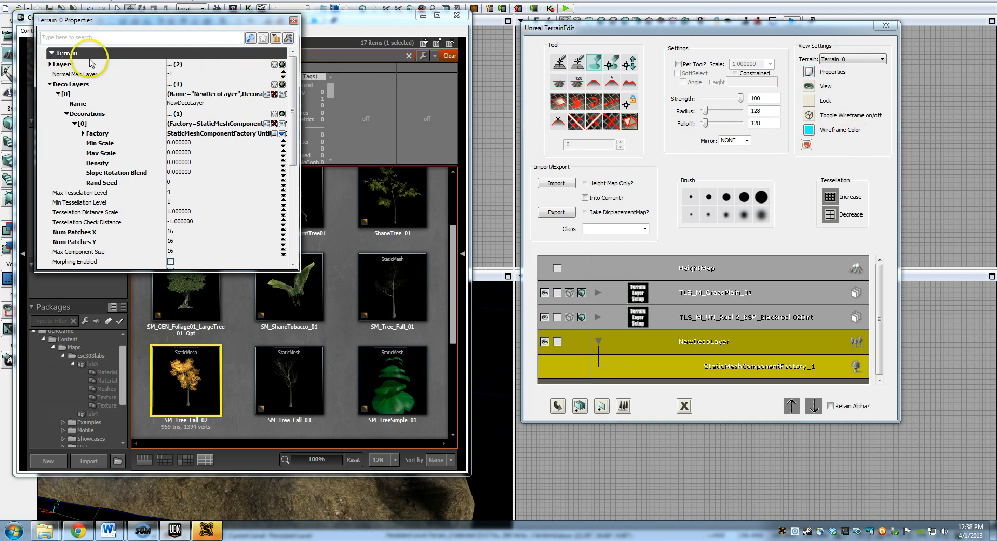
{"action": "left_click", "coordinate": [58, 95]}
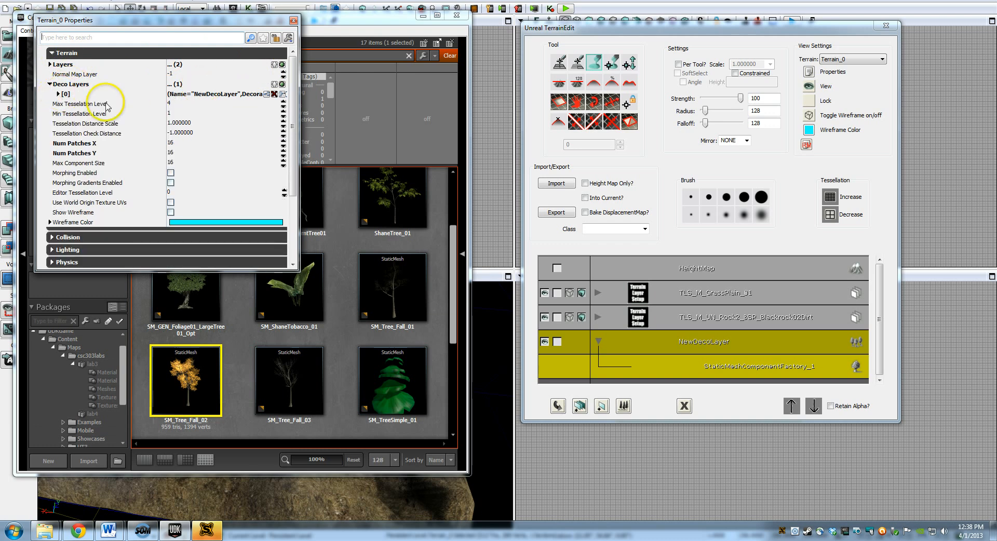
{"action": "left_click", "coordinate": [60, 96]}
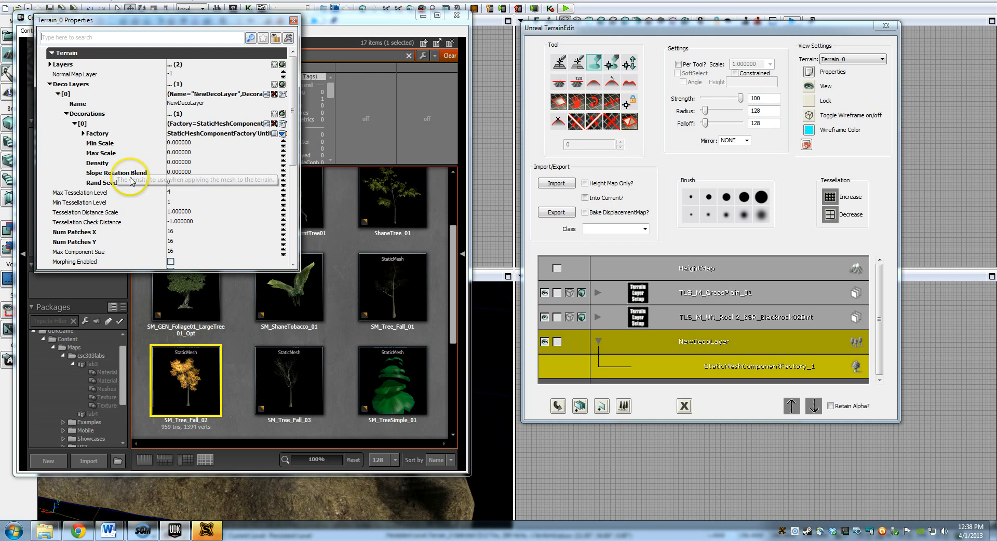
{"action": "left_click", "coordinate": [180, 144]}
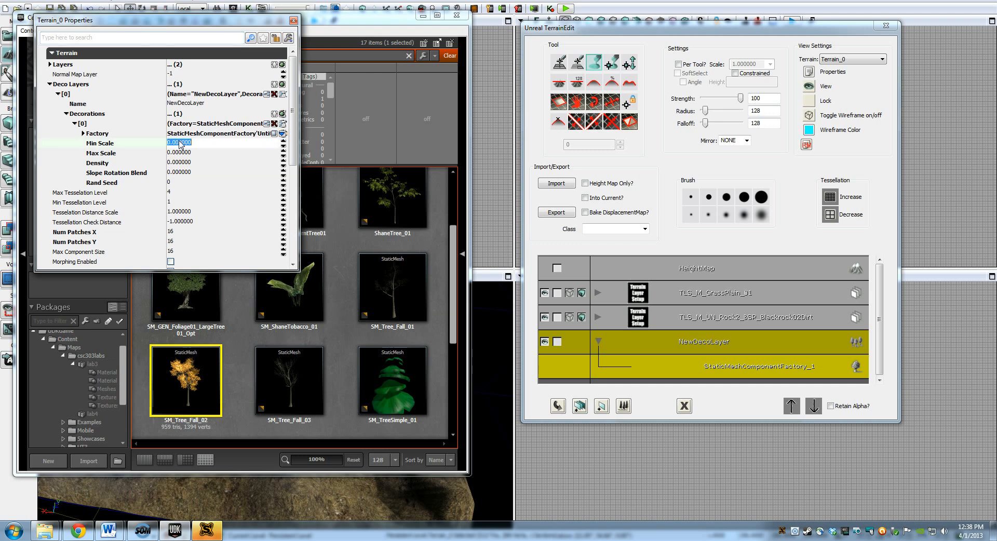
{"action": "type", "text": "0"}
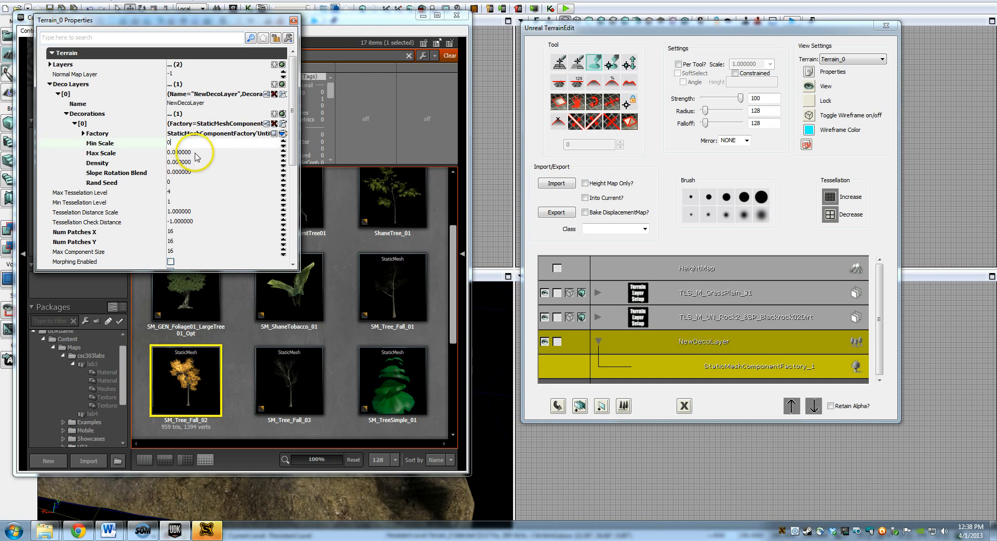
{"action": "type", "text": ".5"}
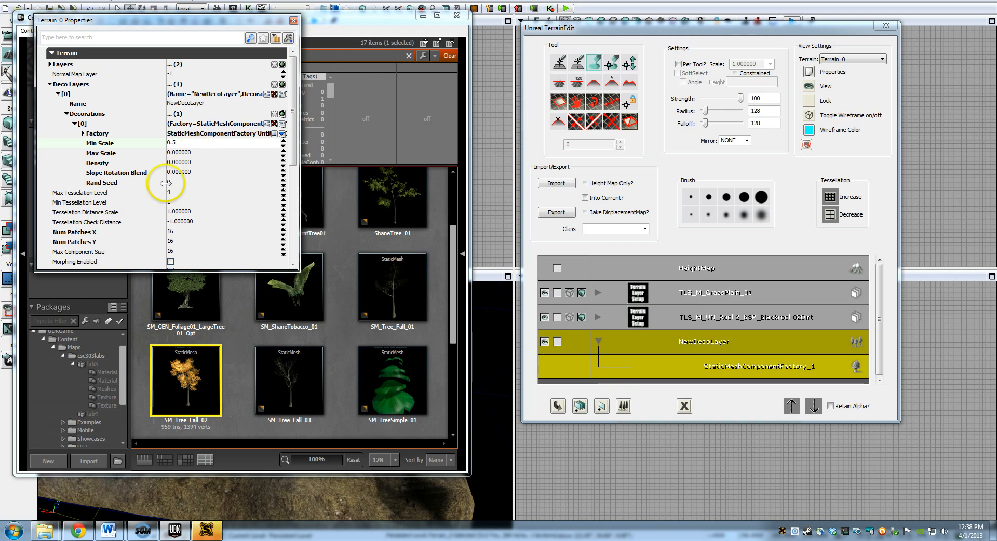
{"action": "left_click", "coordinate": [190, 152]}
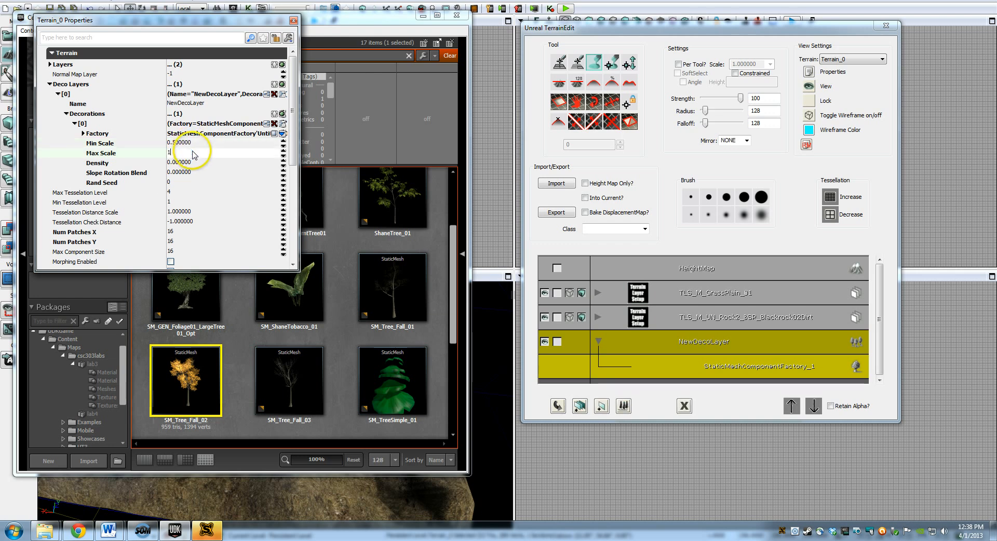
{"action": "type", "text": "1.5"}
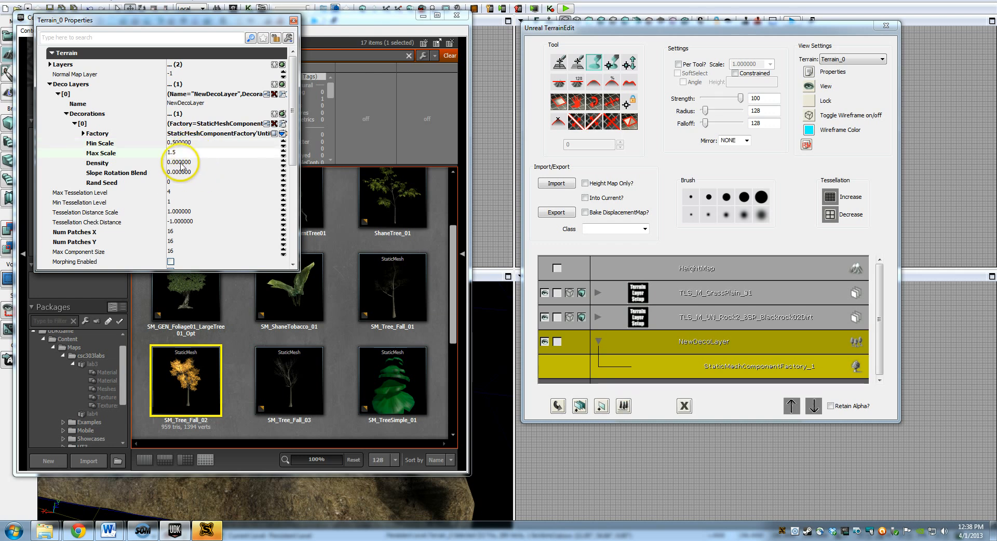
Step: Set the tree decoration's density to 3, check the Slope Rotation Blend description, and close the terrain properties
{"action": "left_click", "coordinate": [183, 163]}
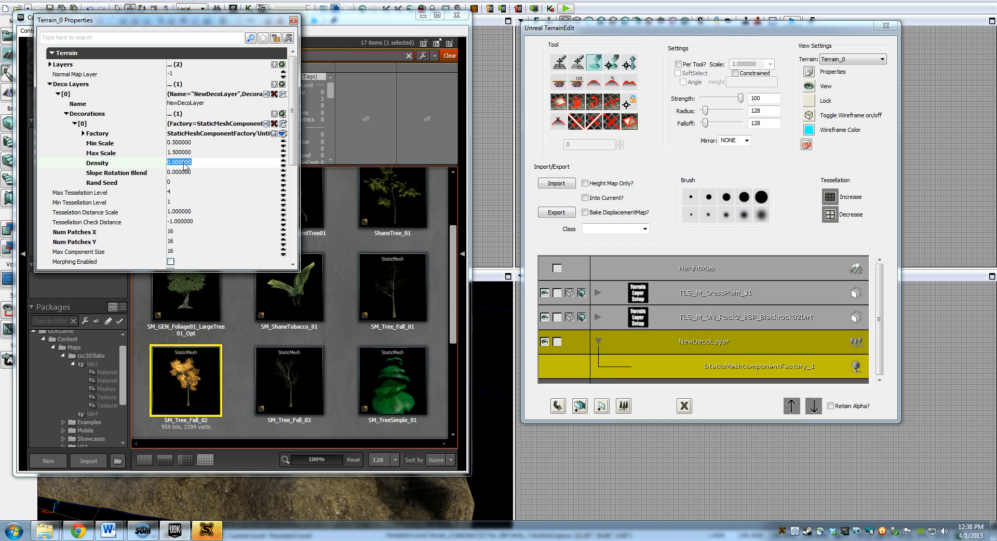
{"action": "type", "text": "3"}
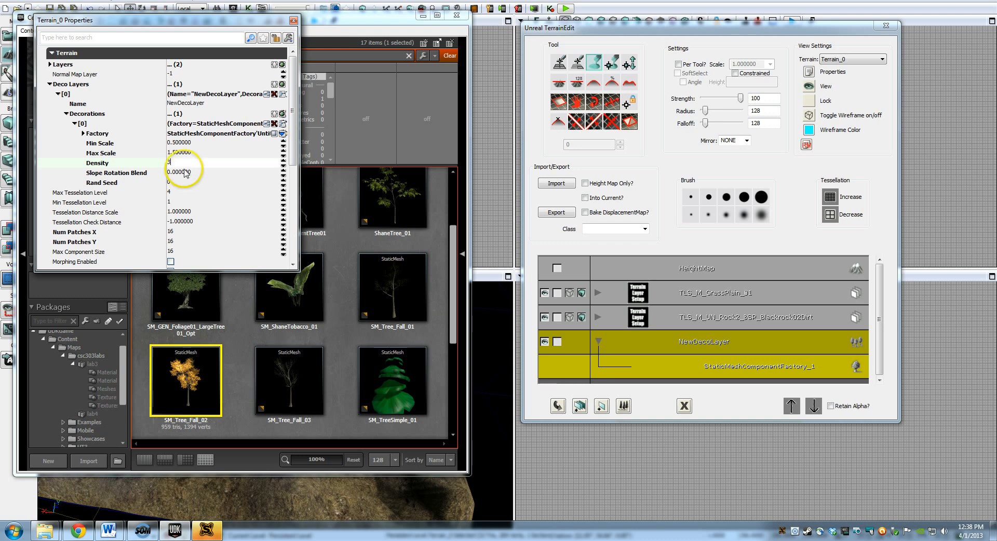
{"action": "left_click", "coordinate": [185, 172]}
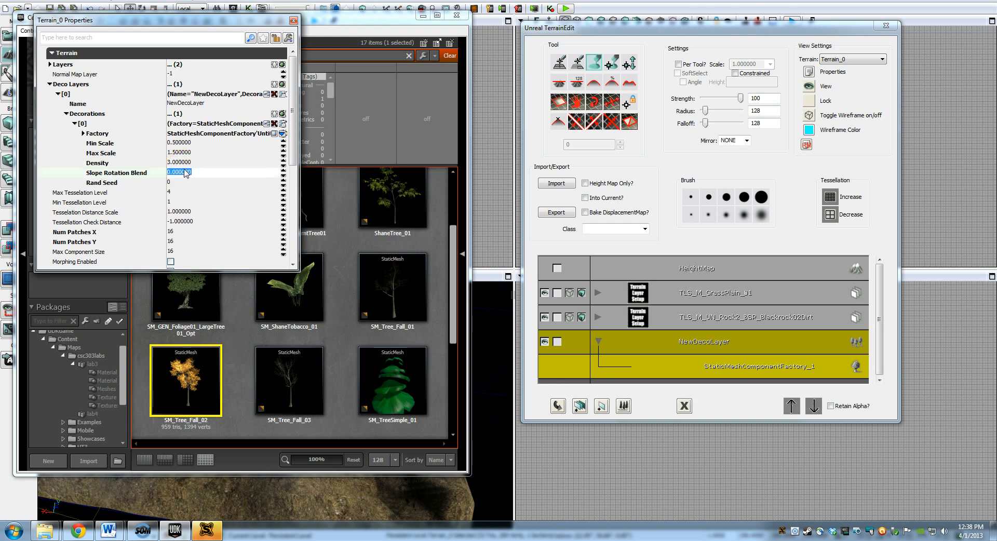
{"action": "mouse_move", "coordinate": [140, 177]}
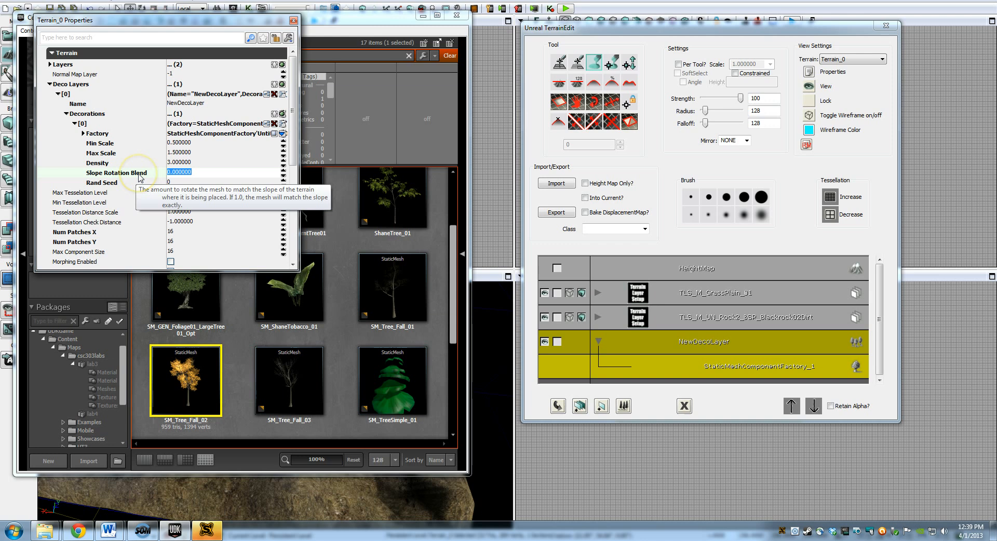
{"action": "left_click", "coordinate": [143, 176]}
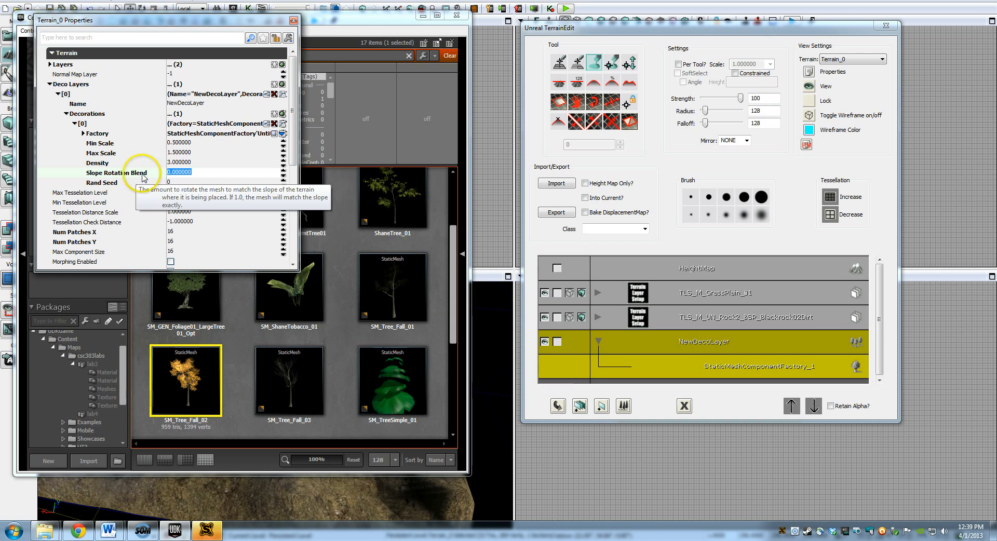
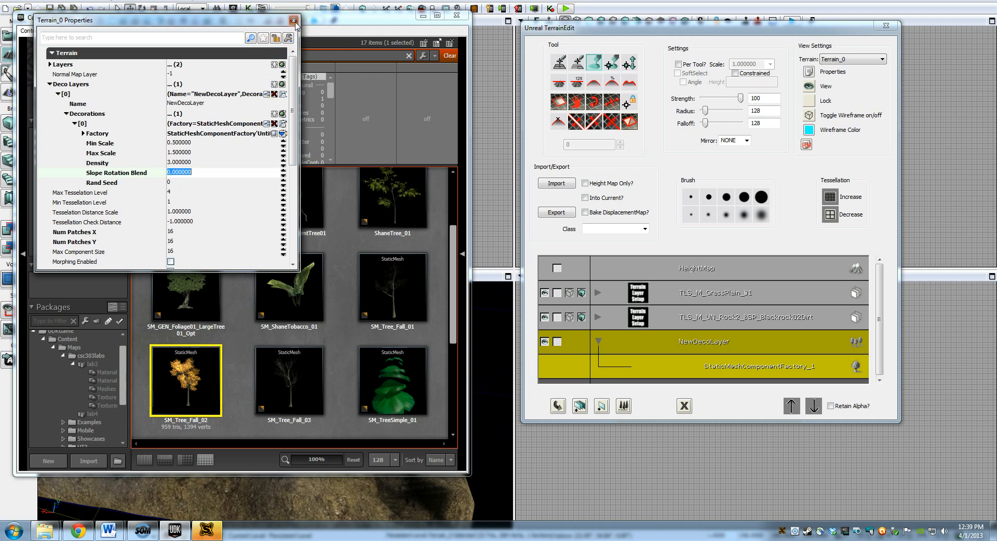
{"action": "left_click", "coordinate": [293, 21]}
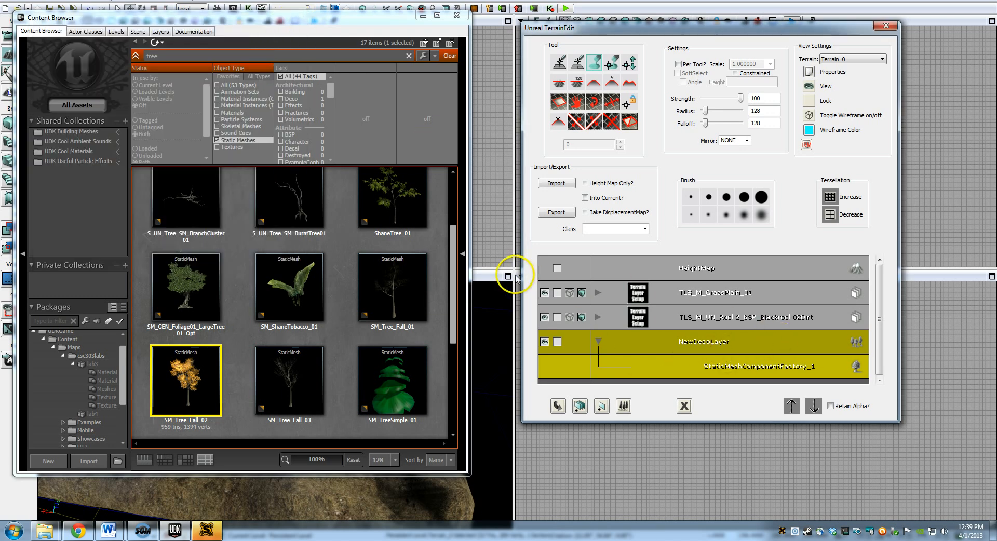
Step: Replace the "tree" search among the static meshes with "grass" and select S_GrassClump_01
{"action": "left_click_drag", "start_coordinate": [456, 236], "coordinate": [454, 187]}
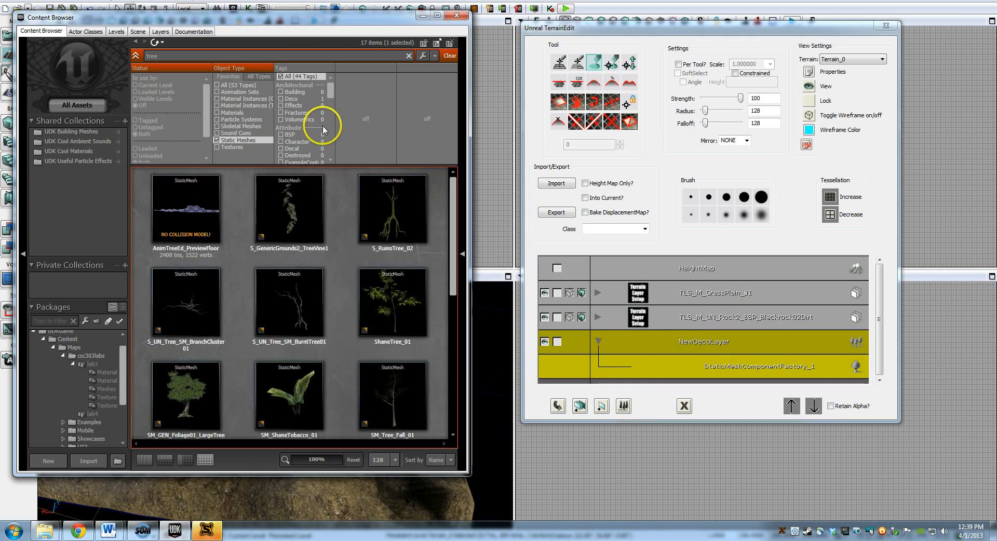
{"action": "left_click", "coordinate": [183, 58]}
{"action": "key", "text": "BackSpace"}
{"action": "key", "text": "BackSpace"}
{"action": "key", "text": "BackSpace"}
{"action": "key", "text": "BackSpace"}
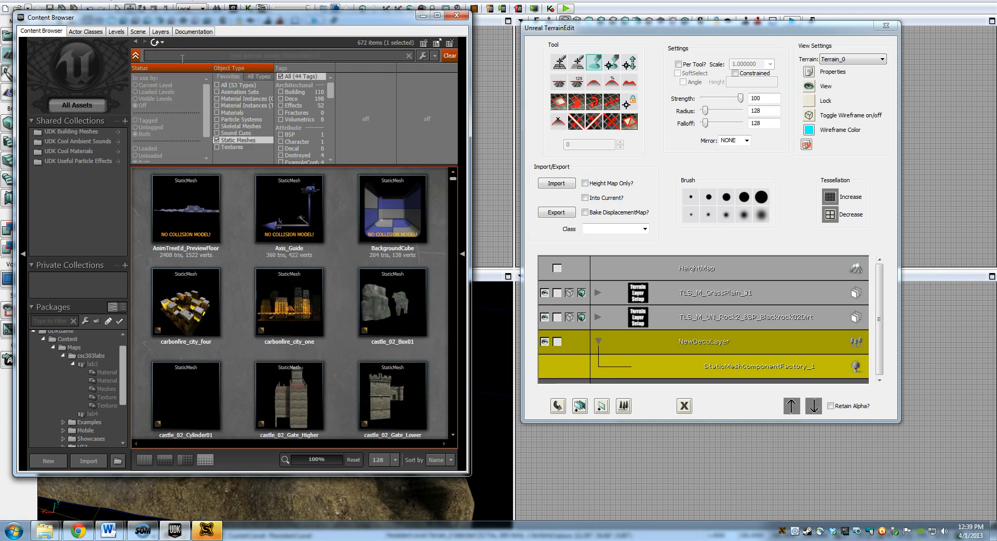
{"action": "type", "text": "grass"}
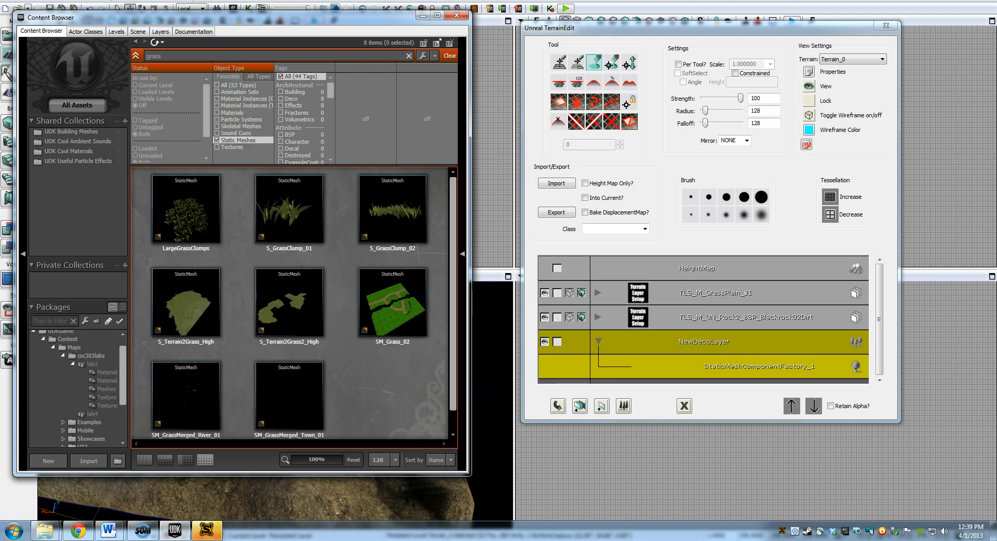
{"action": "left_click", "coordinate": [295, 214]}
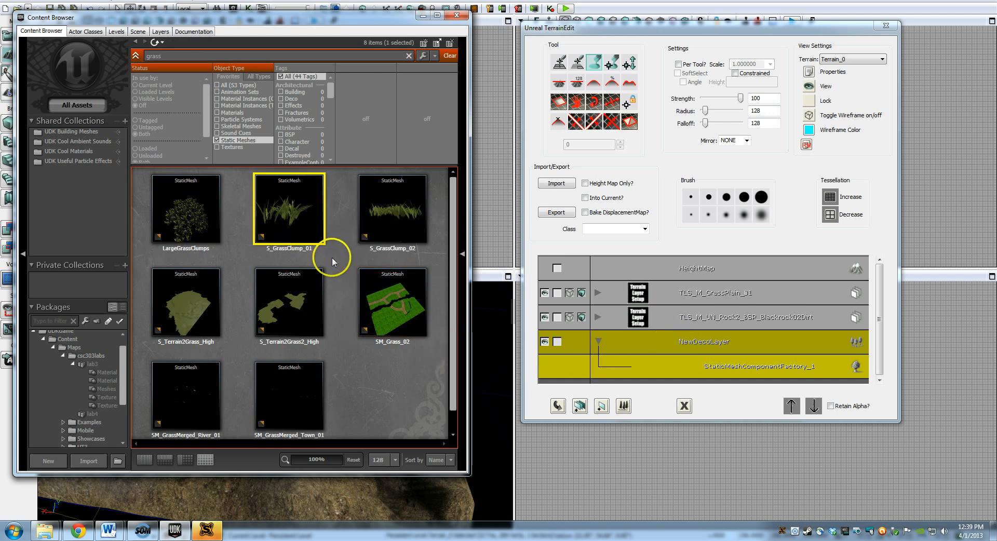
Step: Add the selected S_GrassClump_01 mesh as a second decoration to NewDecoLayer, then close the Content Browser
{"action": "right_click", "coordinate": [711, 345]}
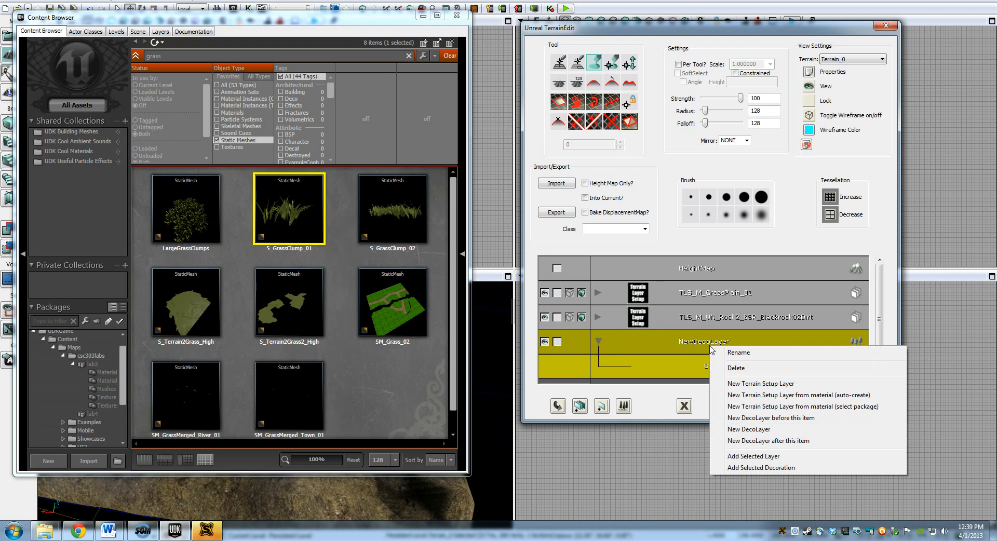
{"action": "left_click", "coordinate": [771, 467]}
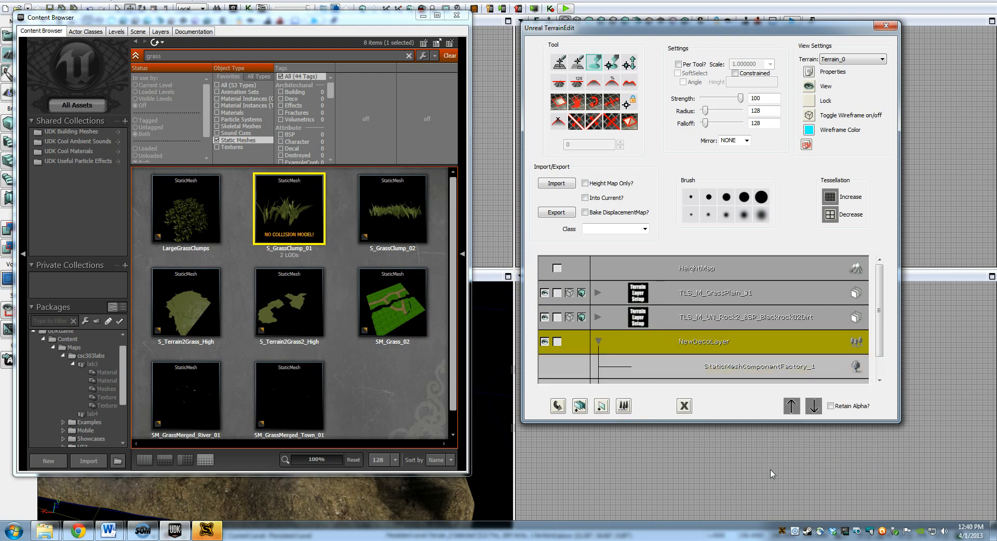
{"action": "left_click_drag", "start_coordinate": [879, 313], "coordinate": [882, 339]}
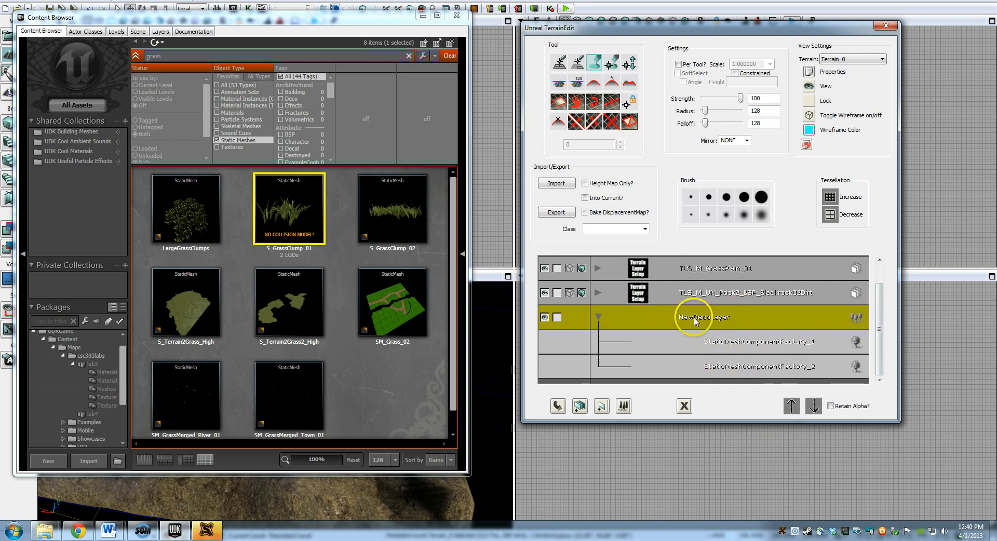
{"action": "left_click", "coordinate": [456, 15]}
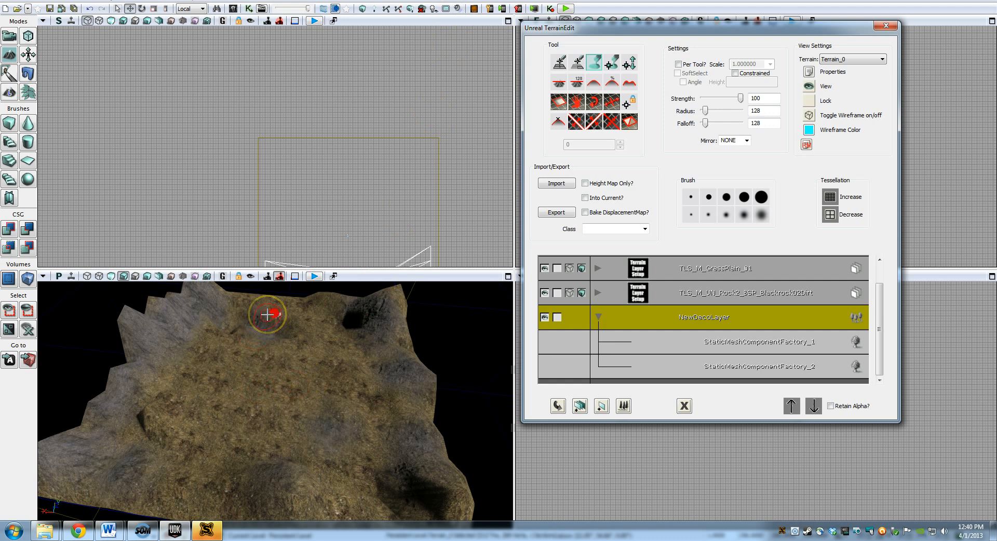
Step: Enlarge the terrain brush to a radius of 393 and paint NewDecoLayer onto the ground beside the rocky patch
{"action": "mouse_move", "coordinate": [317, 346]}
{"action": "right_mouse_down"}
{"action": "mouse_move", "coordinate": [303, 340]}
{"action": "mouse_move", "coordinate": [313, 322]}
{"action": "mouse_move", "coordinate": [267, 309]}
{"action": "mouse_move", "coordinate": [257, 318]}
{"action": "mouse_move", "coordinate": [258, 329]}
{"action": "mouse_move", "coordinate": [353, 384]}
{"action": "right_mouse_up"}
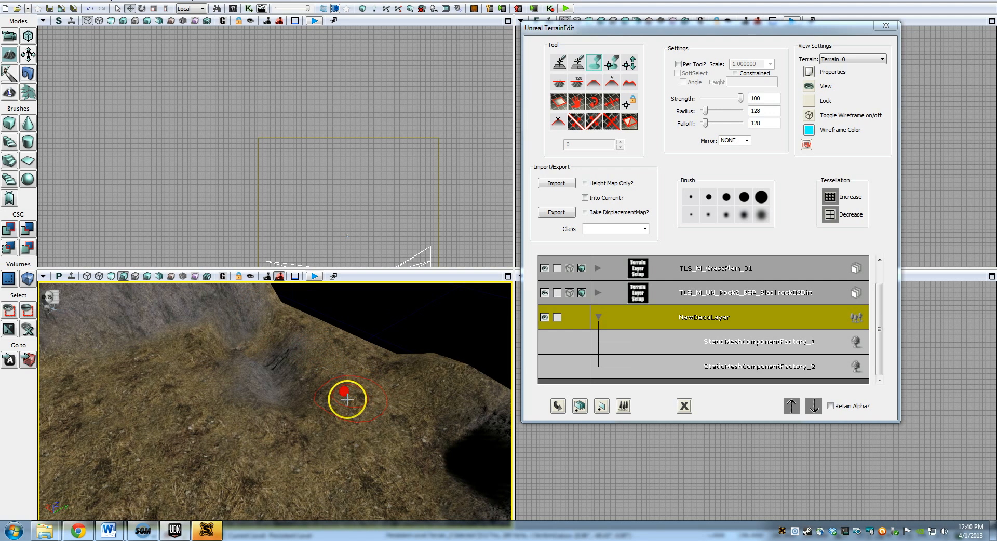
{"action": "left_click", "coordinate": [761, 197]}
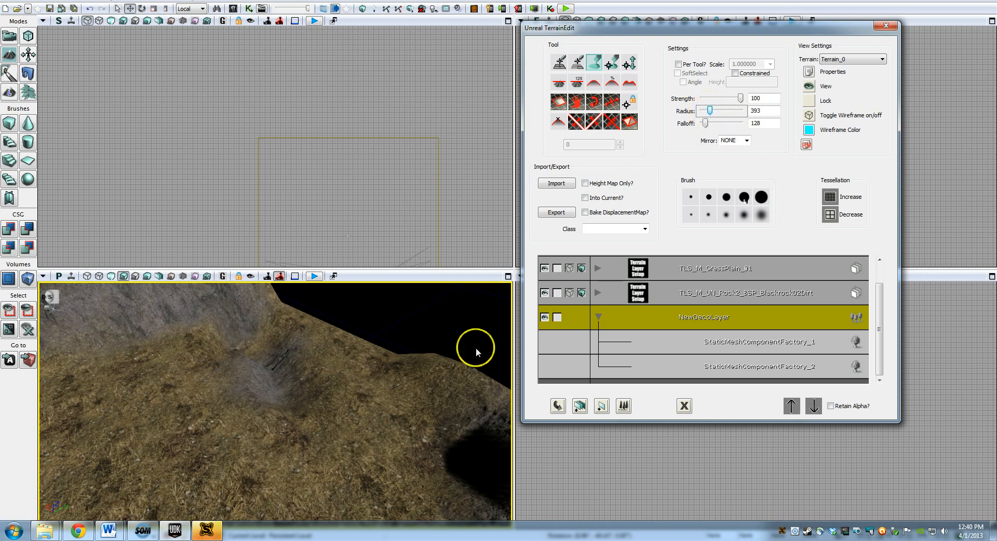
{"action": "left_click", "coordinate": [217, 426], "text": "ctrl"}
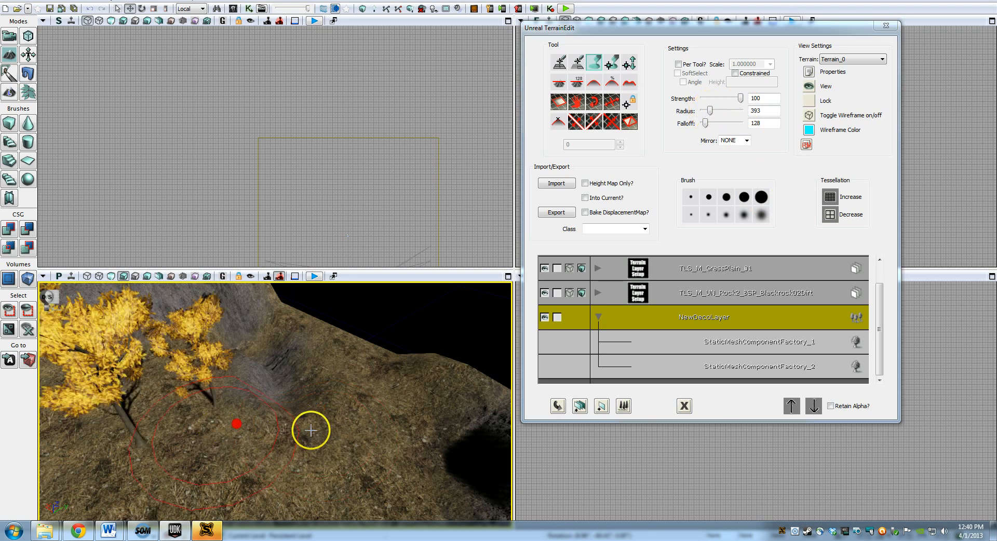
{"action": "mouse_move", "coordinate": [297, 423]}
{"action": "right_mouse_down"}
{"action": "mouse_move", "coordinate": [244, 414]}
{"action": "mouse_move", "coordinate": [241, 423]}
{"action": "mouse_move", "coordinate": [318, 432]}
{"action": "mouse_move", "coordinate": [325, 414]}
{"action": "mouse_move", "coordinate": [244, 410]}
{"action": "mouse_move", "coordinate": [227, 383]}
{"action": "mouse_move", "coordinate": [241, 357]}
{"action": "mouse_move", "coordinate": [161, 411]}
{"action": "right_mouse_up"}
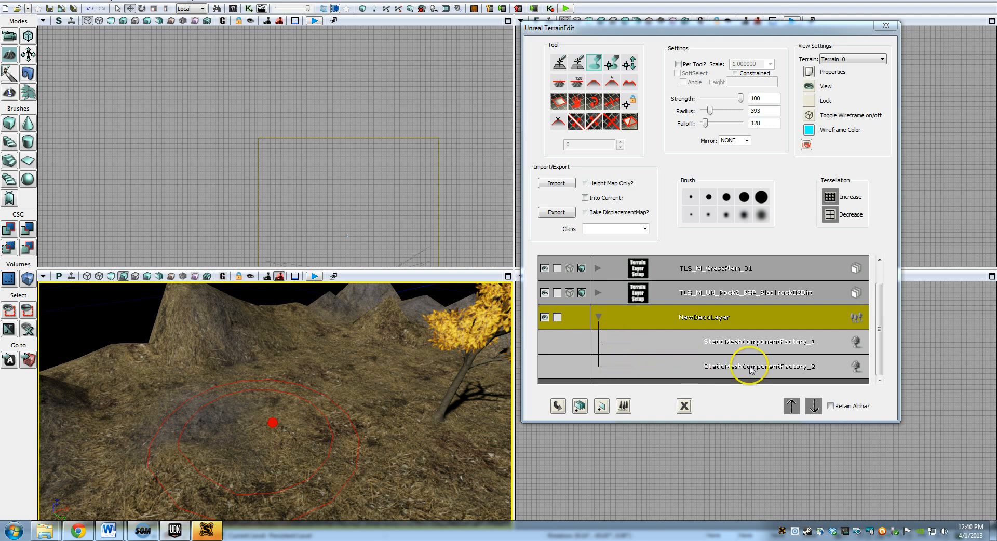
Step: In the terrain properties, set the grass clump decoration's minimum scale to 0.5 and maximum scale to 1.5
{"action": "left_click", "coordinate": [790, 369]}
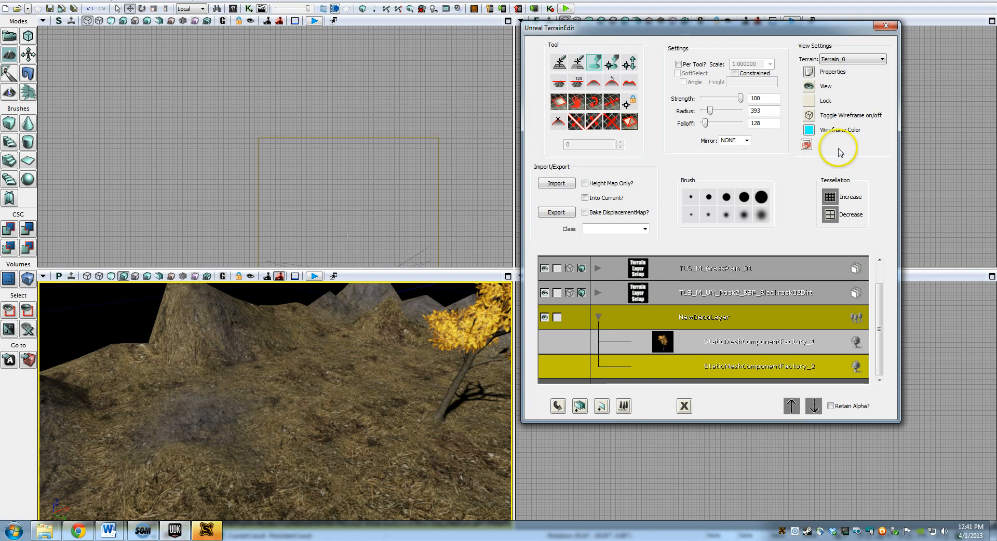
{"action": "left_click", "coordinate": [809, 73]}
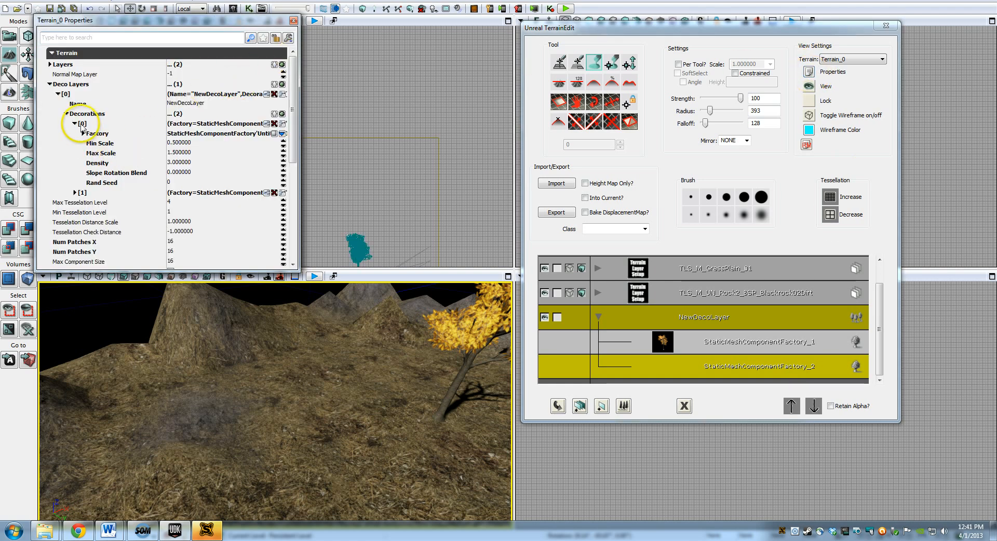
{"action": "left_click", "coordinate": [66, 114]}
{"action": "left_click", "coordinate": [66, 114]}
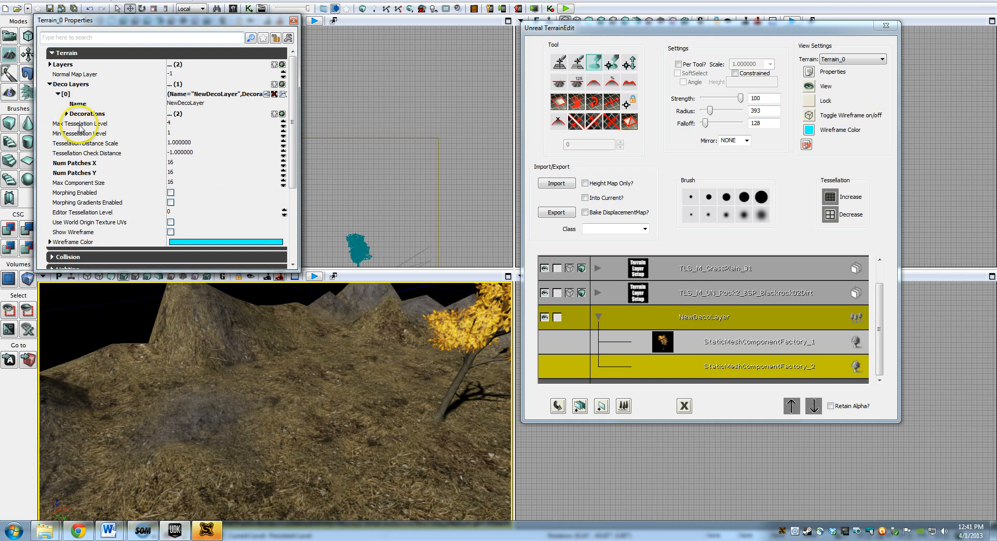
{"action": "left_click", "coordinate": [75, 123]}
{"action": "left_click", "coordinate": [74, 124]}
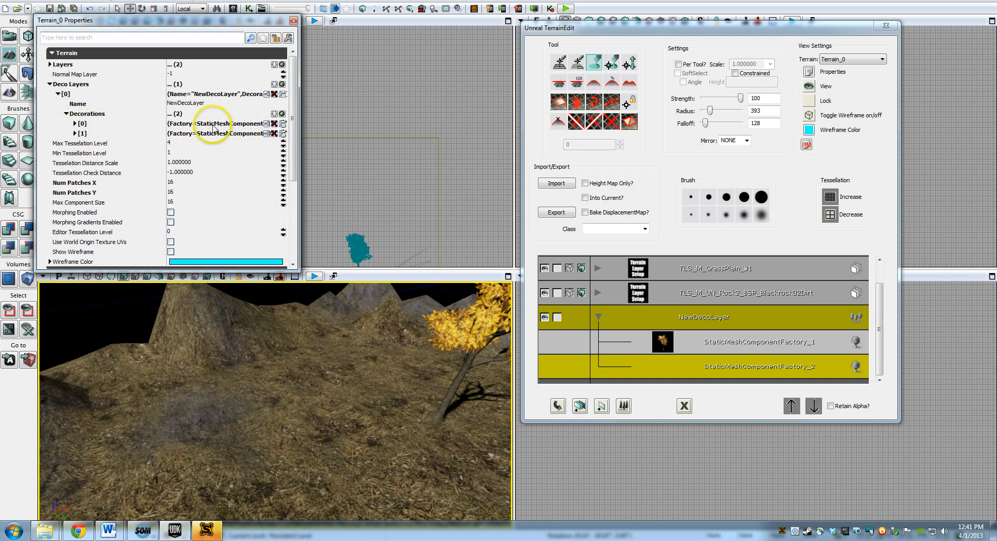
{"action": "left_click", "coordinate": [75, 133]}
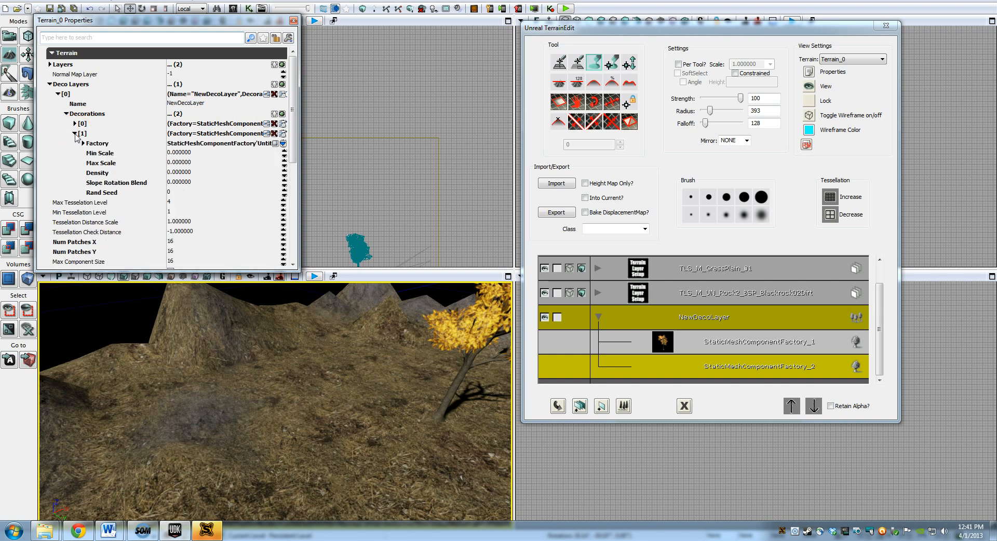
{"action": "left_click", "coordinate": [187, 154]}
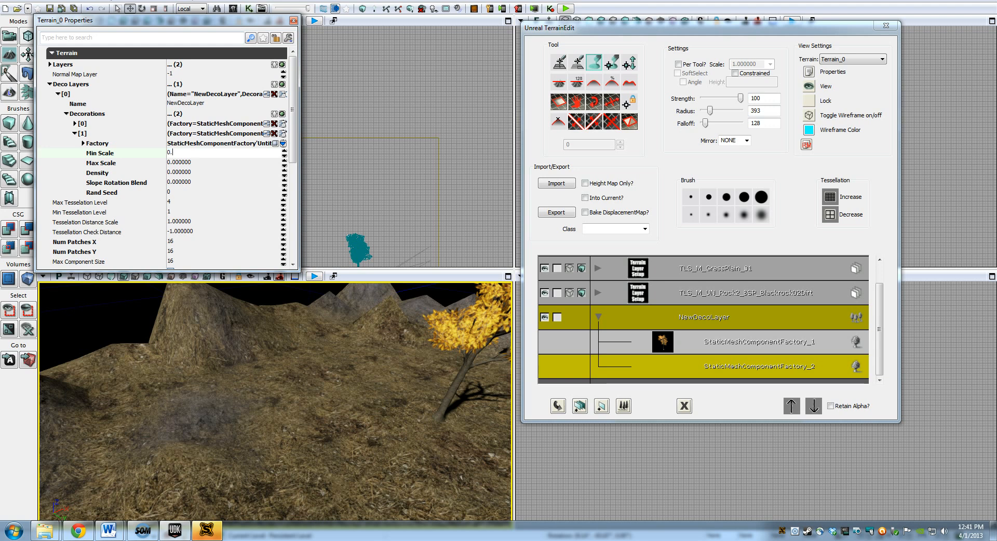
{"action": "left_click", "coordinate": [179, 163]}
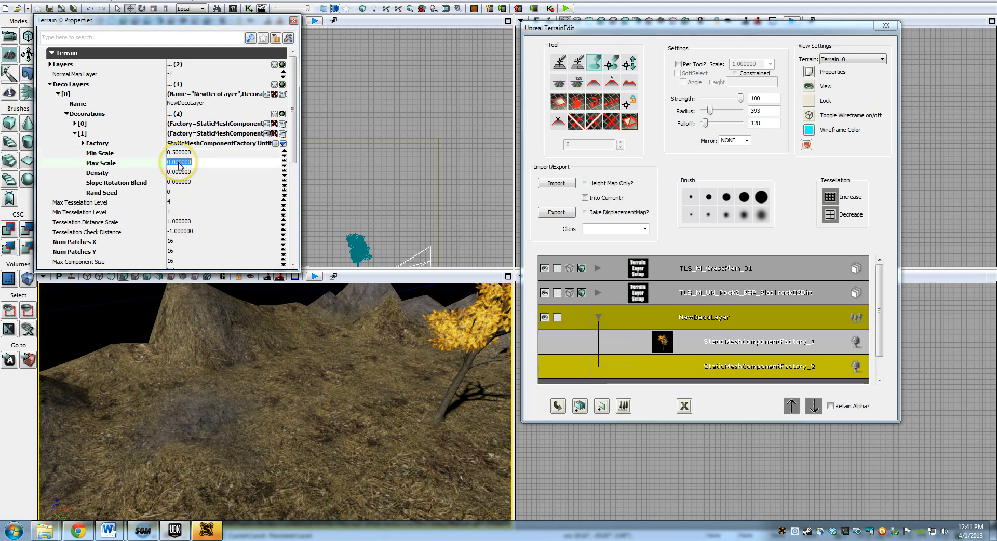
{"action": "type", "text": "1.5"}
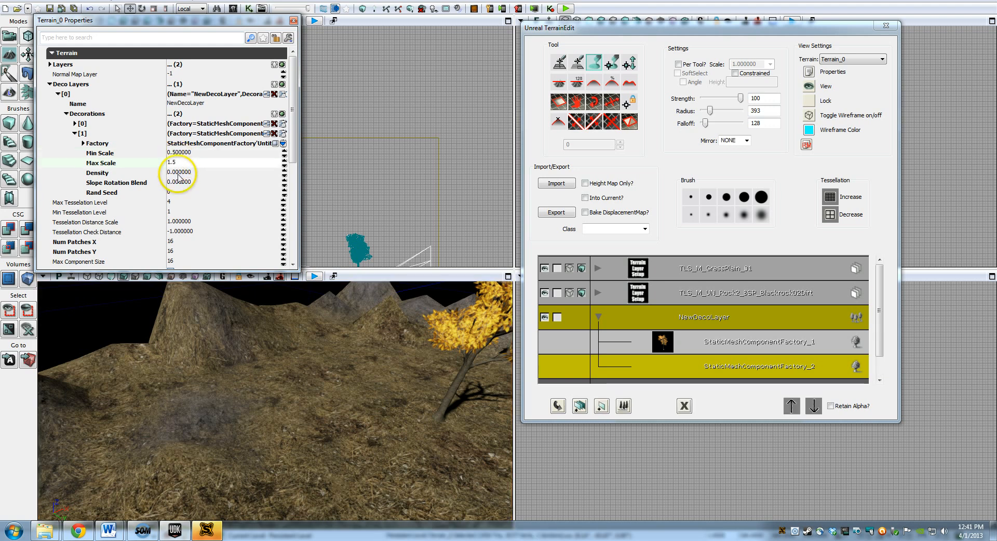
Step: Set the grass clump decoration's density to 6 and close the terrain properties
{"action": "left_click", "coordinate": [179, 172]}
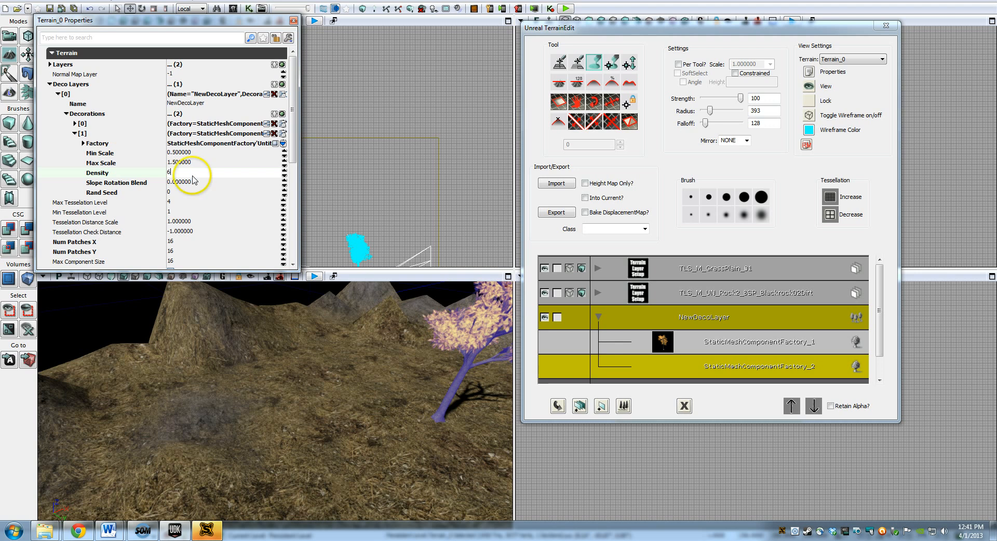
{"action": "left_click", "coordinate": [183, 182]}
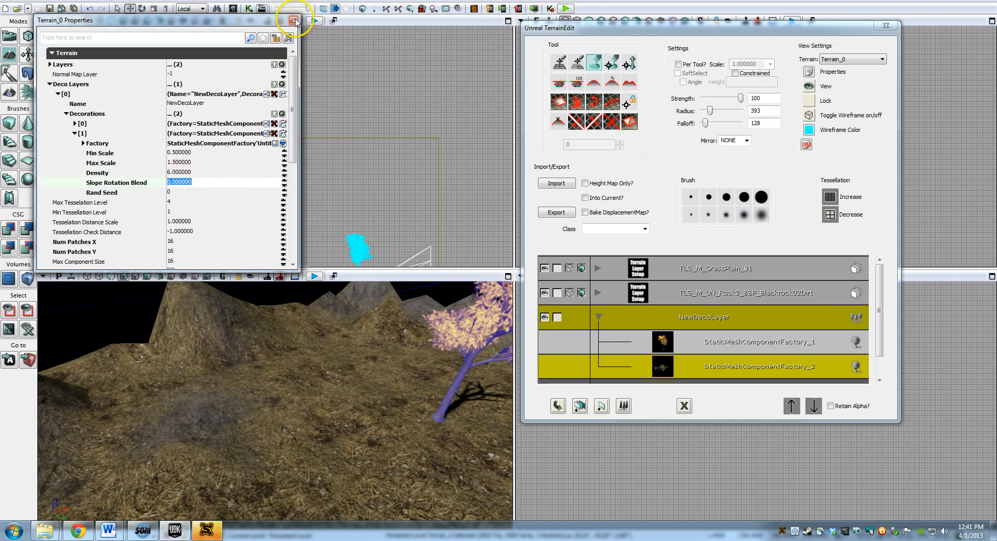
{"action": "left_click", "coordinate": [294, 21]}
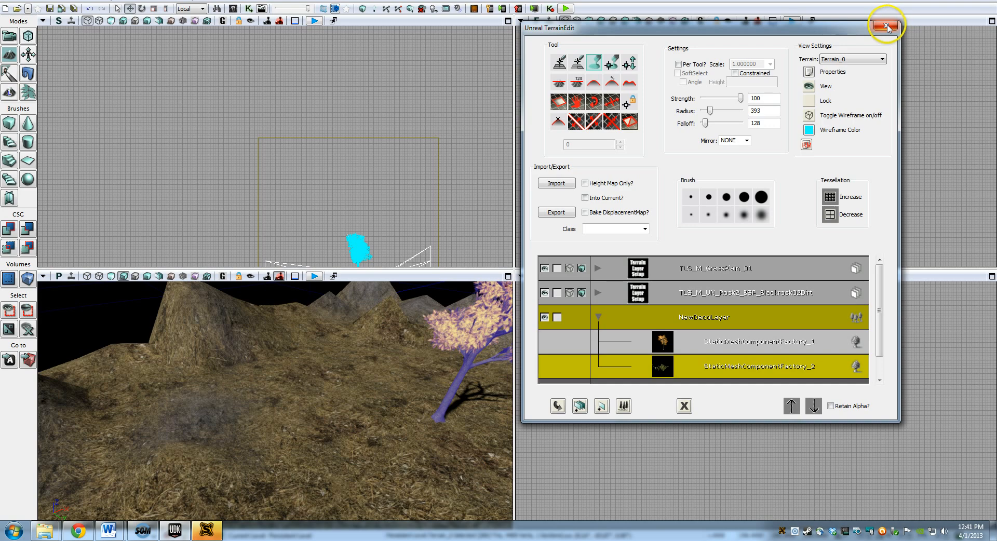
Step: Inspect the painted trees and grass up close, close the terrain editor, and play the level from the ground near the trees
{"action": "left_click_drag", "start_coordinate": [374, 427], "coordinate": [414, 382]}
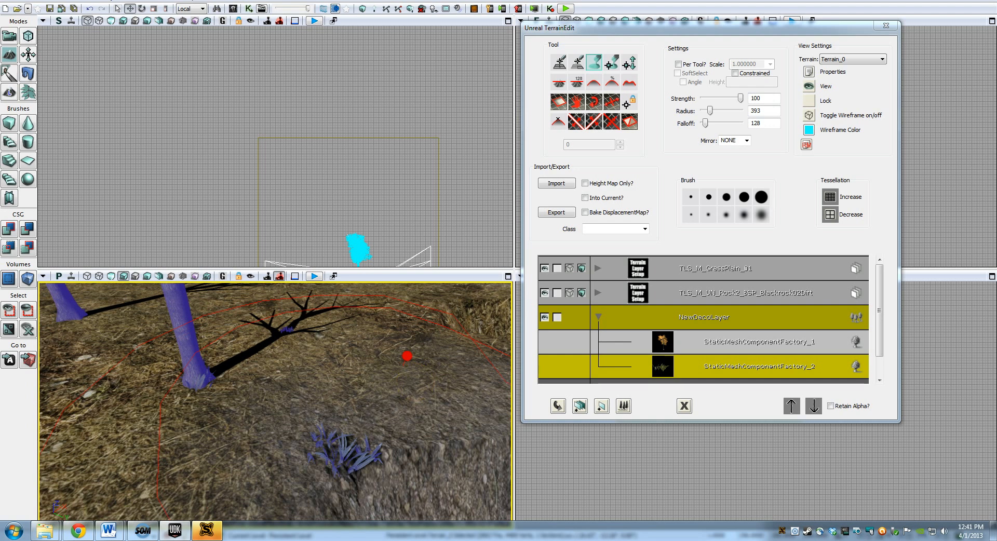
{"action": "left_click_drag", "start_coordinate": [415, 382], "coordinate": [417, 373]}
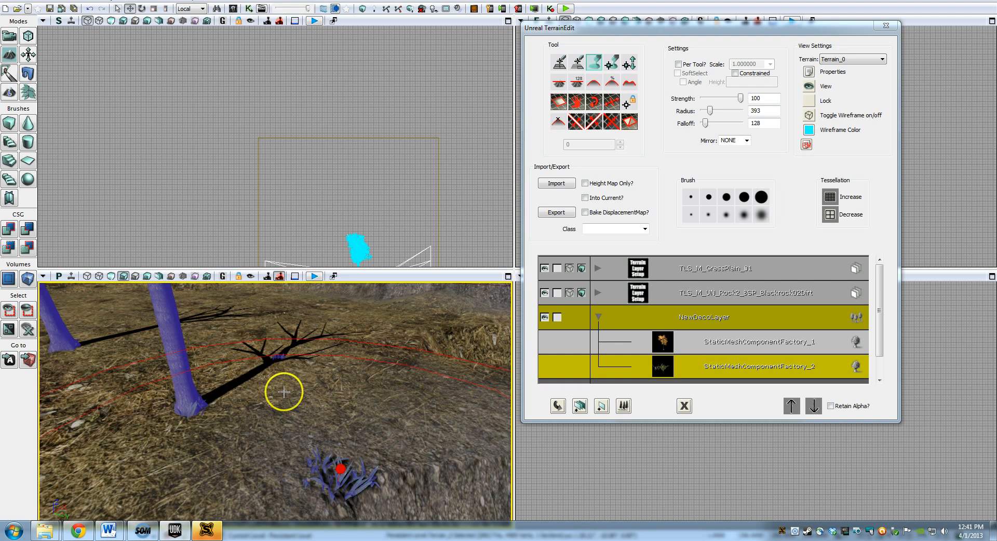
{"action": "mouse_move", "coordinate": [306, 408]}
{"action": "left_mouse_down"}
{"action": "mouse_move", "coordinate": [285, 412]}
{"action": "mouse_move", "coordinate": [289, 429]}
{"action": "mouse_move", "coordinate": [255, 369]}
{"action": "mouse_move", "coordinate": [307, 408]}
{"action": "left_mouse_up"}
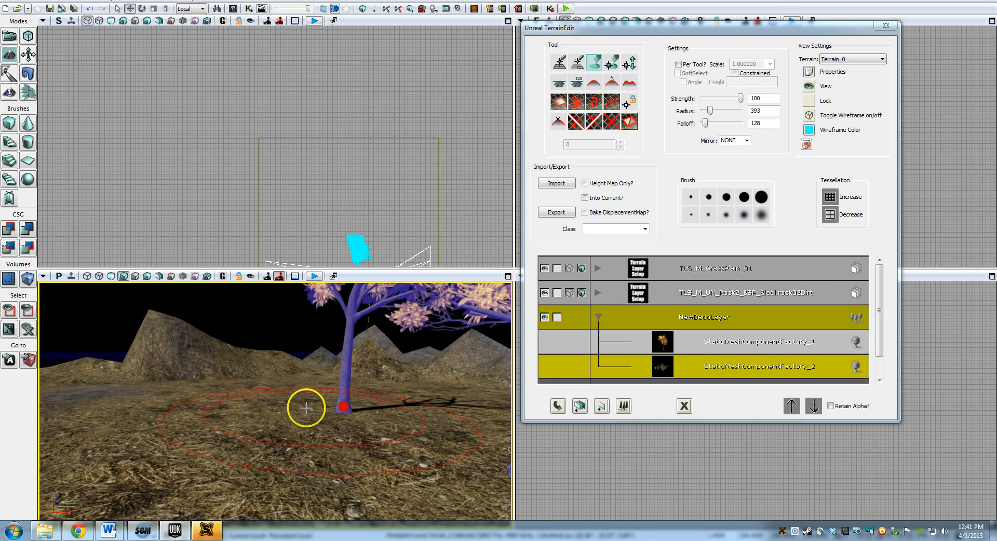
{"action": "left_click", "coordinate": [885, 25]}
{"action": "right_click", "coordinate": [213, 438]}
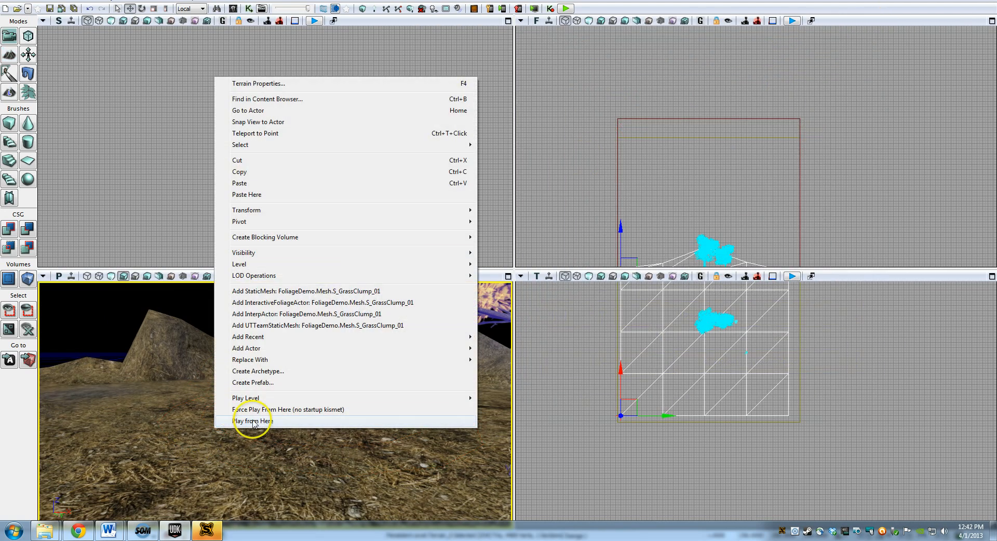
{"action": "left_click", "coordinate": [256, 421]}
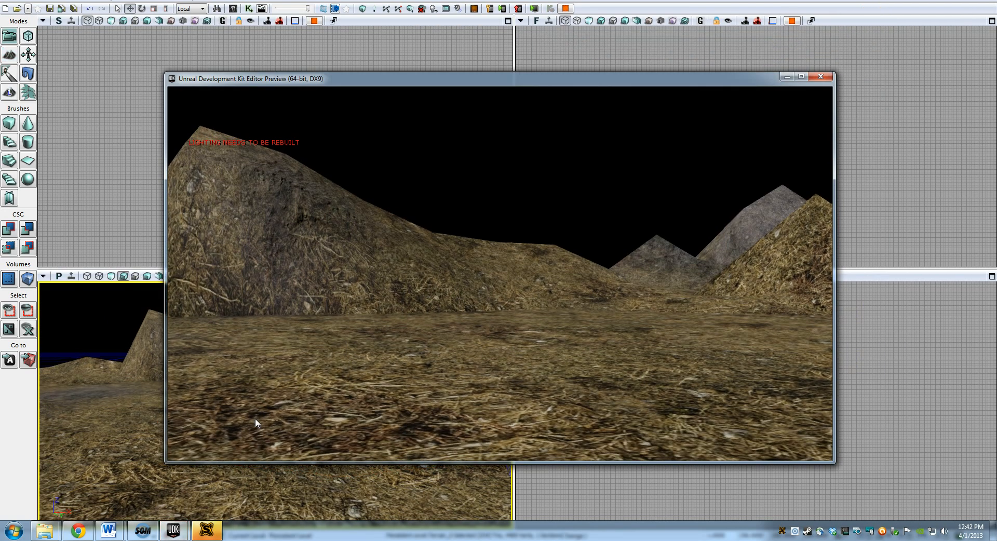
Step: Walk around the terrain in play mode to inspect the trees, grass clumps and rocky dips, and end the preview
{"action": "key", "text": "w"}
{"action": "key", "text": "a"}
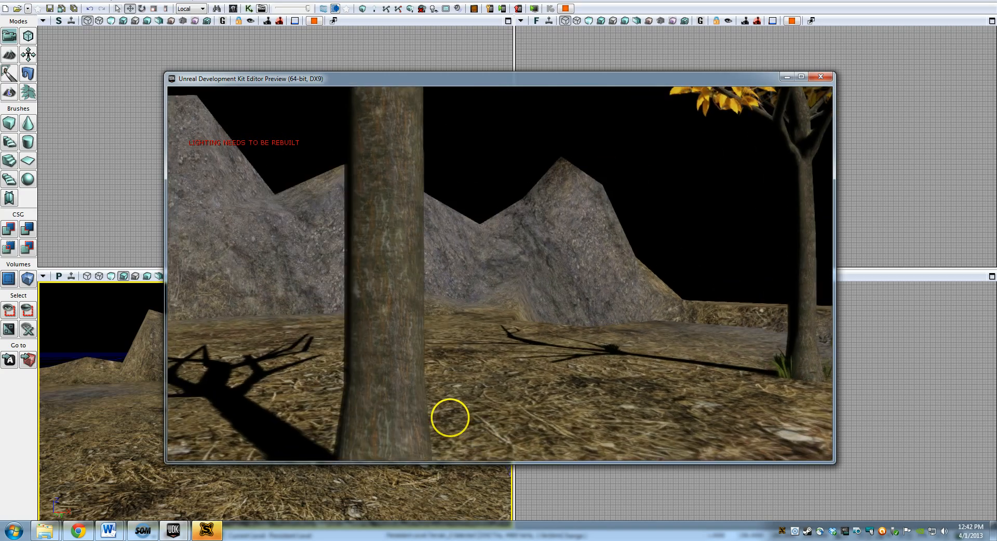
{"action": "key", "text": "s"}
{"action": "key", "text": "d"}
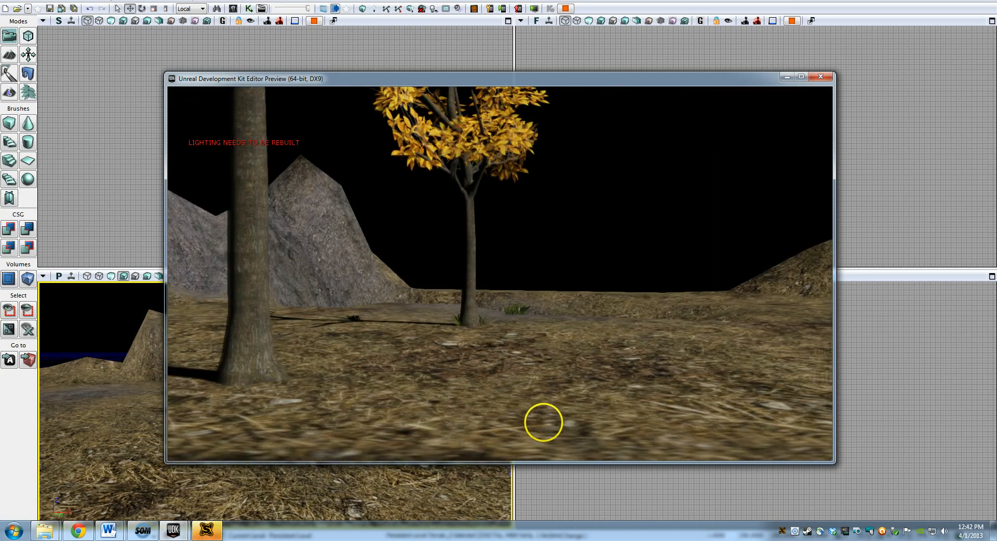
{"action": "key", "text": "w"}
{"action": "key", "text": "w"}
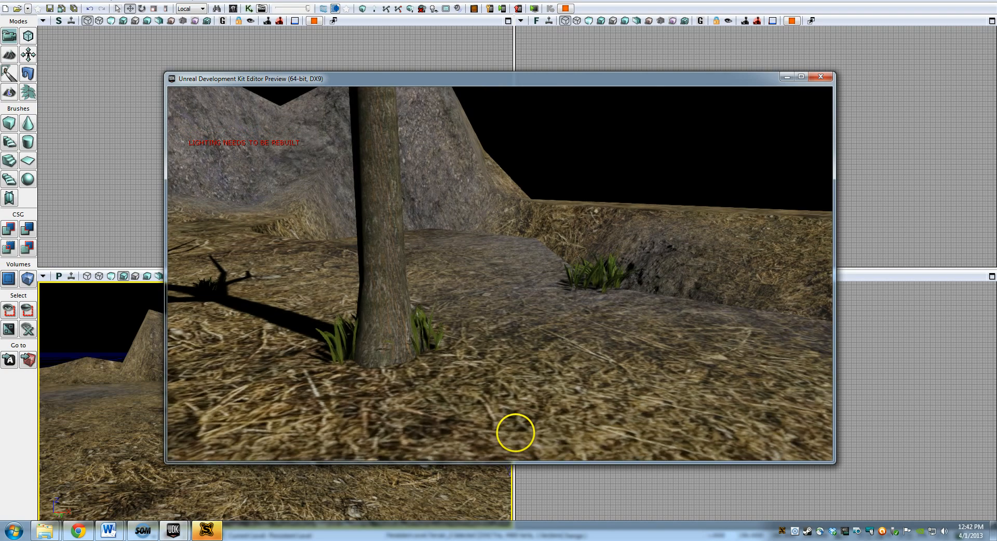
{"action": "key", "text": "w"}
{"action": "key", "text": "d"}
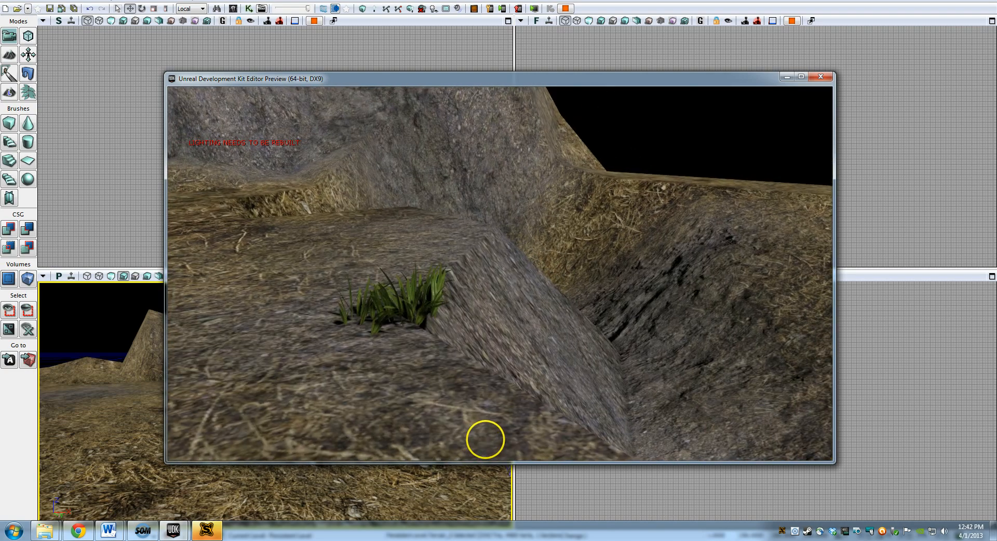
{"action": "key", "text": "w"}
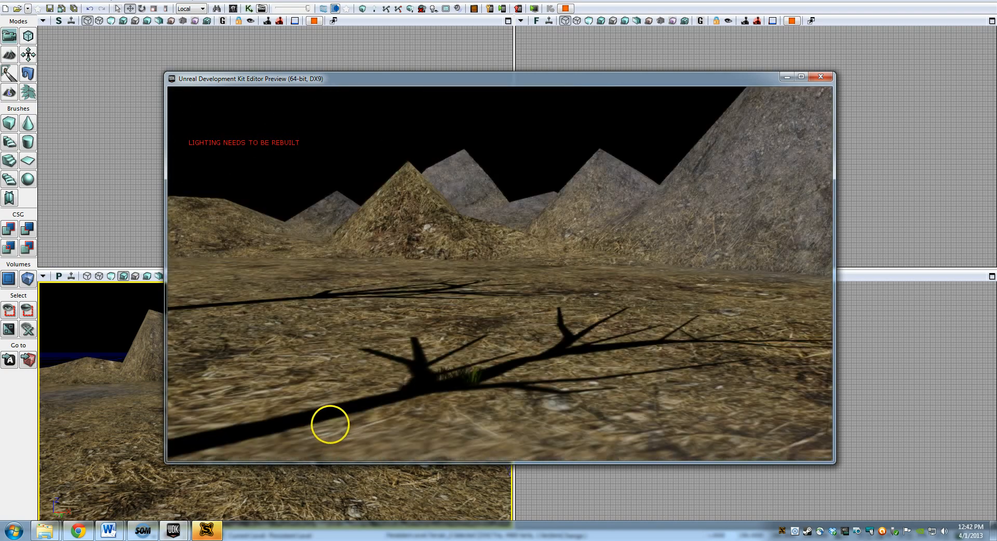
{"action": "key", "text": "w"}
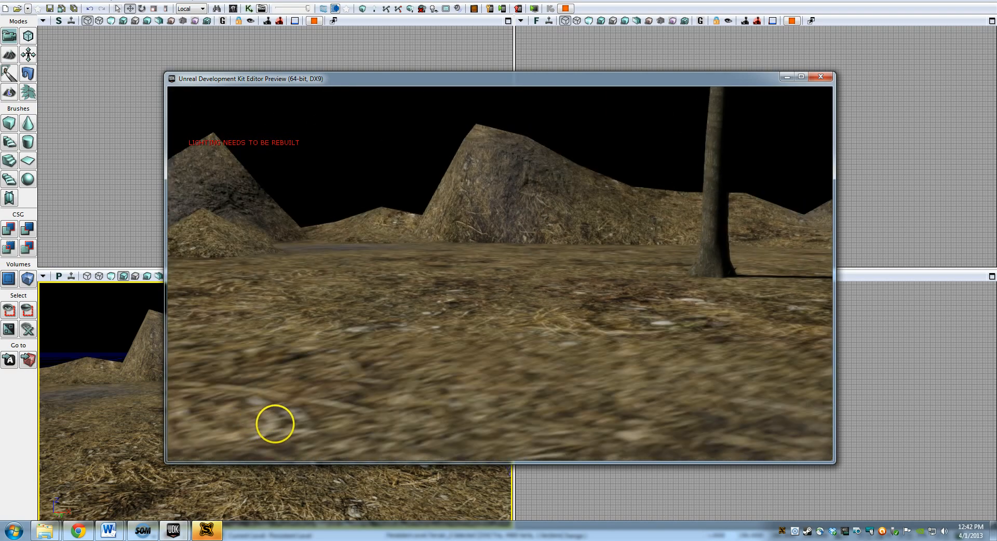
{"action": "key", "text": "w"}
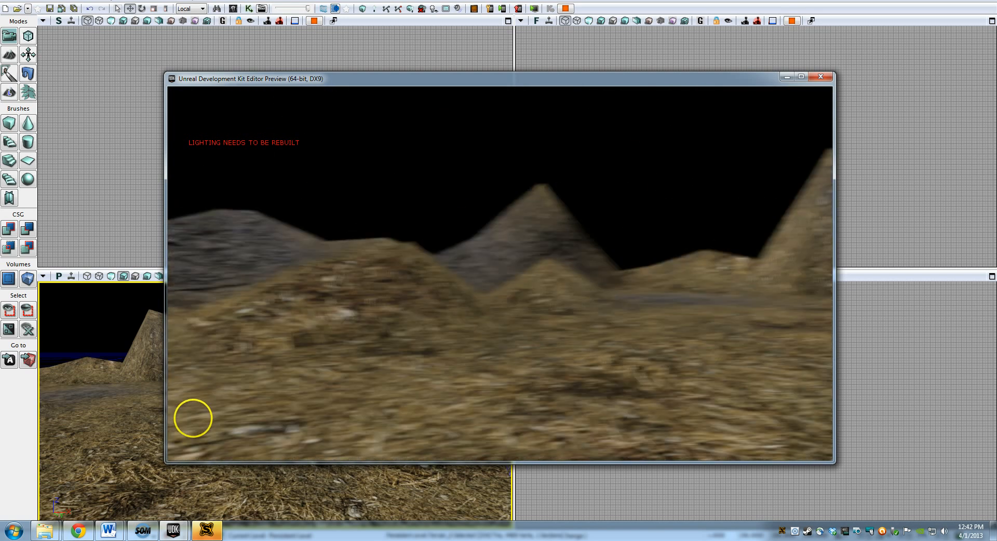
{"action": "key", "text": "Escape"}
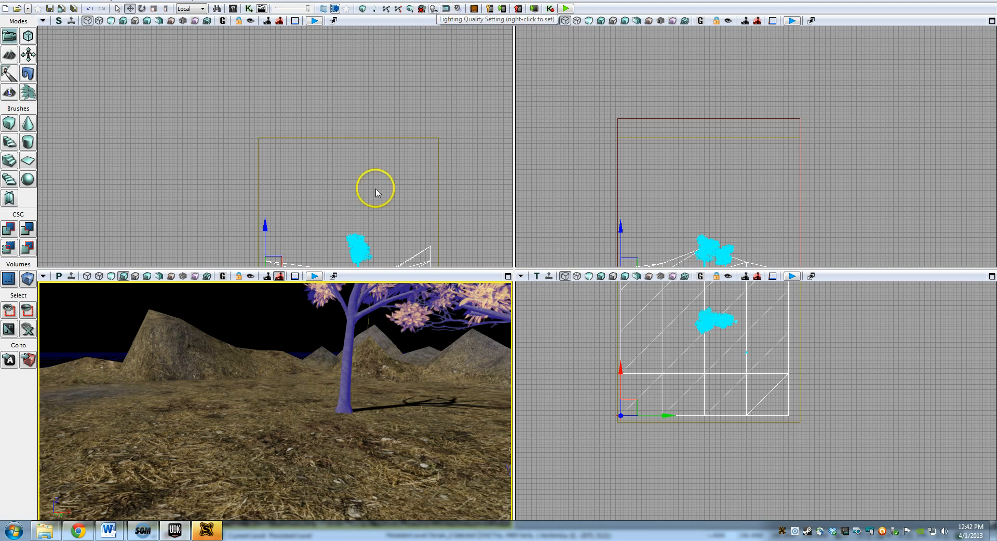
Step: Add a PlayerStart actor on the ground near the large hill and raise it clear of the terrain
{"action": "right_click_drag", "start_coordinate": [380, 340], "coordinate": [435, 294]}
{"action": "right_click_drag", "start_coordinate": [249, 408], "coordinate": [245, 408]}
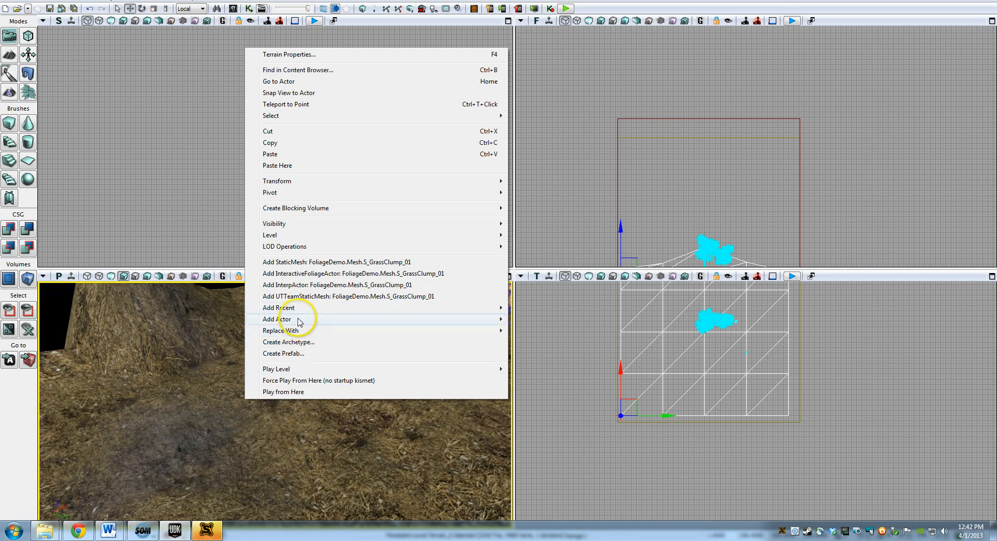
{"action": "mouse_move", "coordinate": [297, 319]}
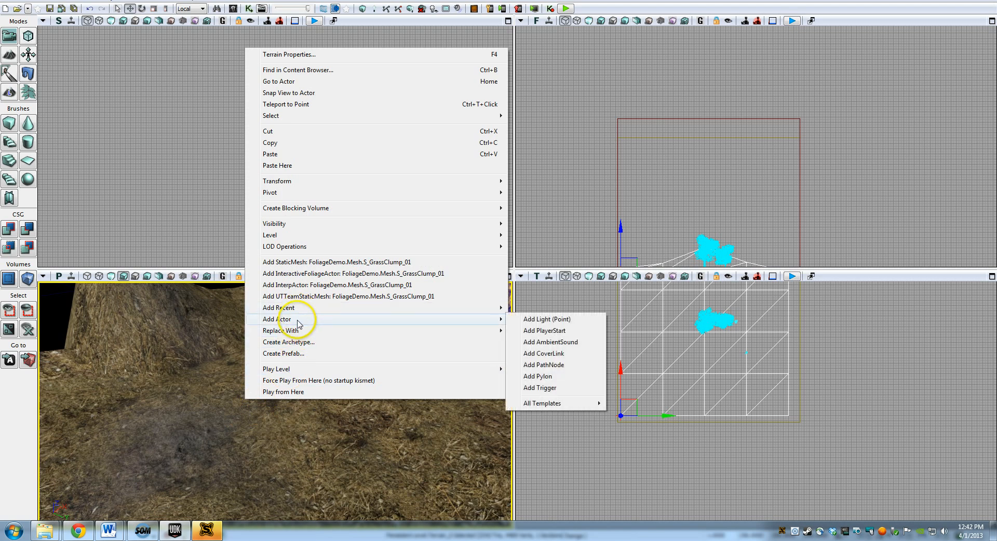
{"action": "left_click", "coordinate": [552, 331]}
{"action": "right_click_drag", "start_coordinate": [252, 448], "coordinate": [204, 372]}
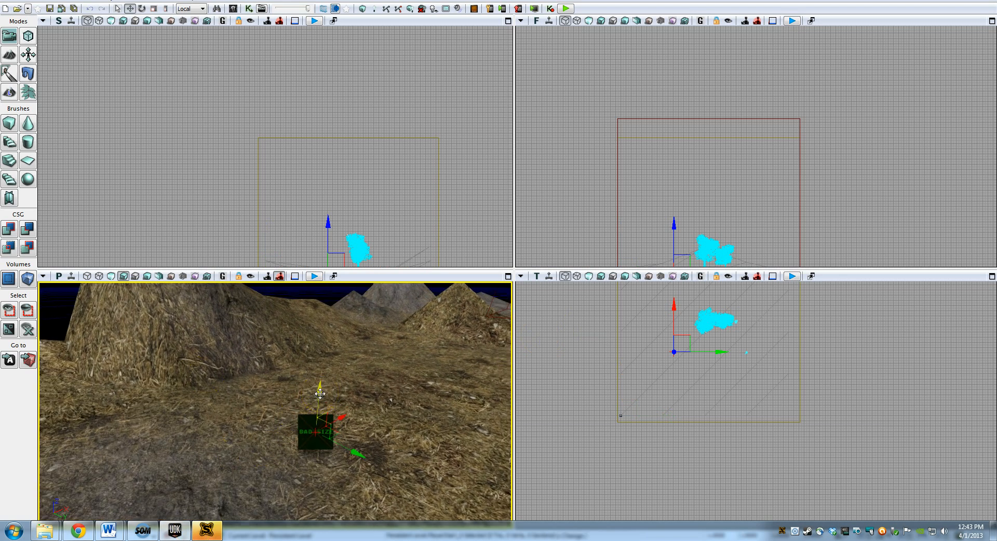
{"action": "left_click", "coordinate": [320, 389]}
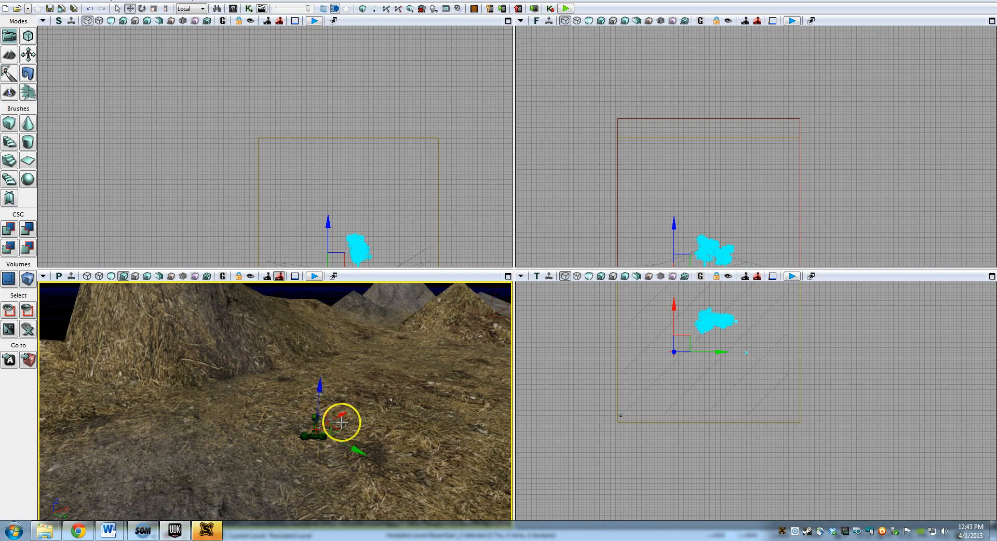
Step: Move the PlayerStart across the ground toward the trees and lift it just above the terrain surface
{"action": "left_click_drag", "start_coordinate": [341, 418], "coordinate": [434, 323]}
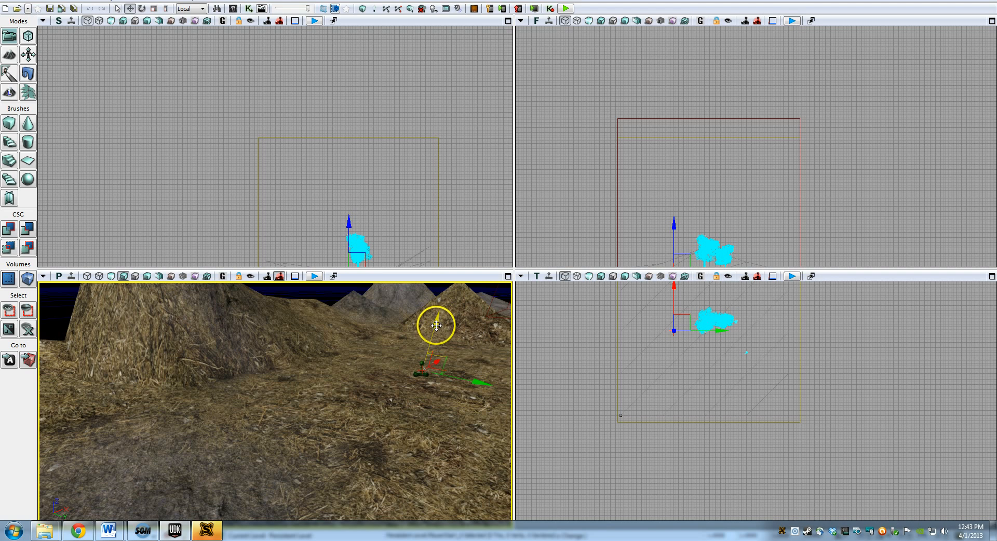
{"action": "left_click", "coordinate": [436, 324]}
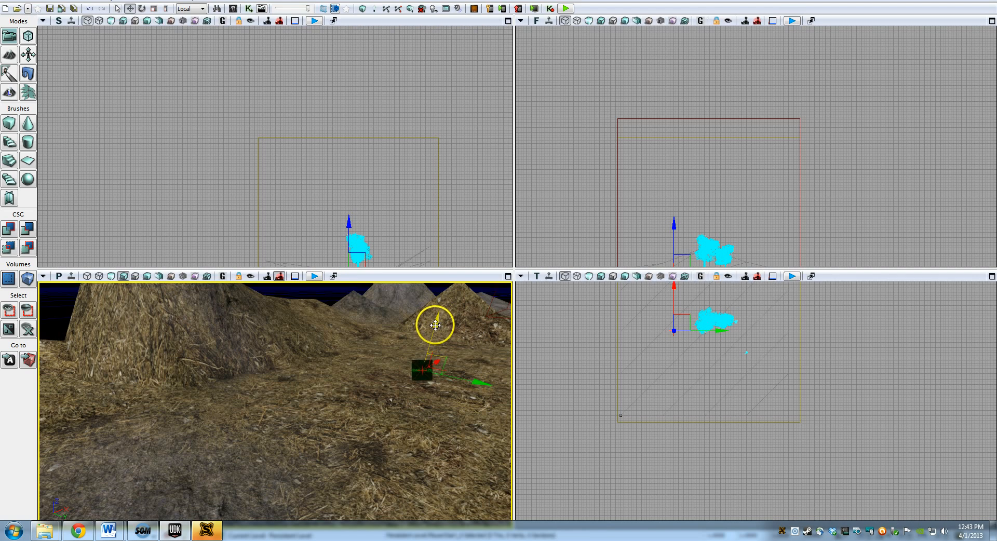
{"action": "left_click_drag", "start_coordinate": [435, 324], "coordinate": [436, 322]}
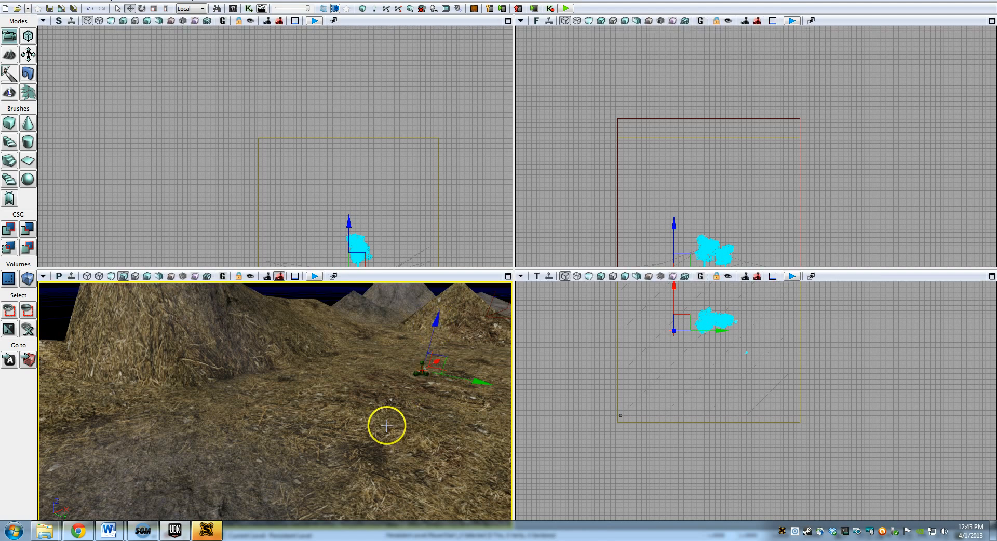
{"action": "left_click_drag", "start_coordinate": [387, 426], "coordinate": [472, 416]}
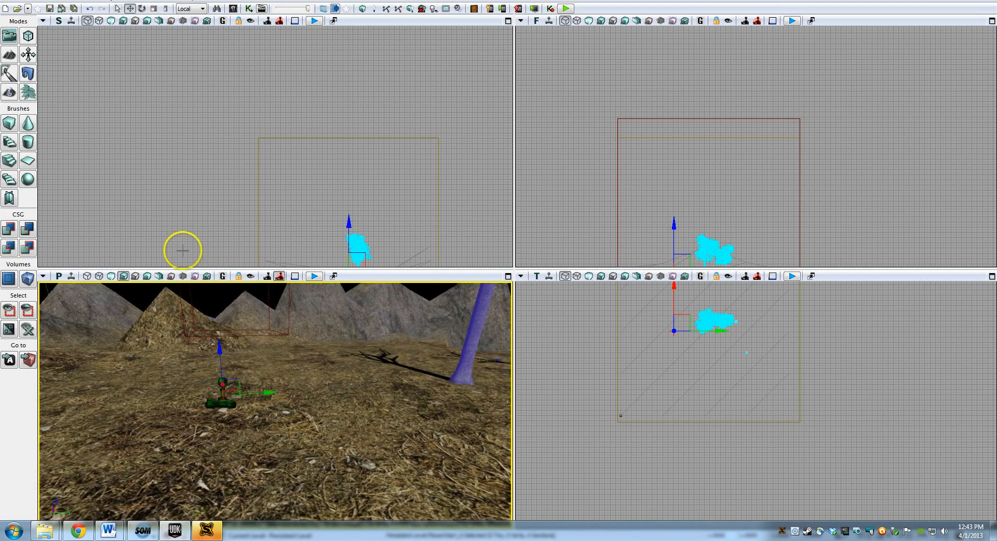
Step: Show the placeable actor classes beside the perspective view, collapse the Common category and expand Vehicles
{"action": "left_click", "coordinate": [233, 9]}
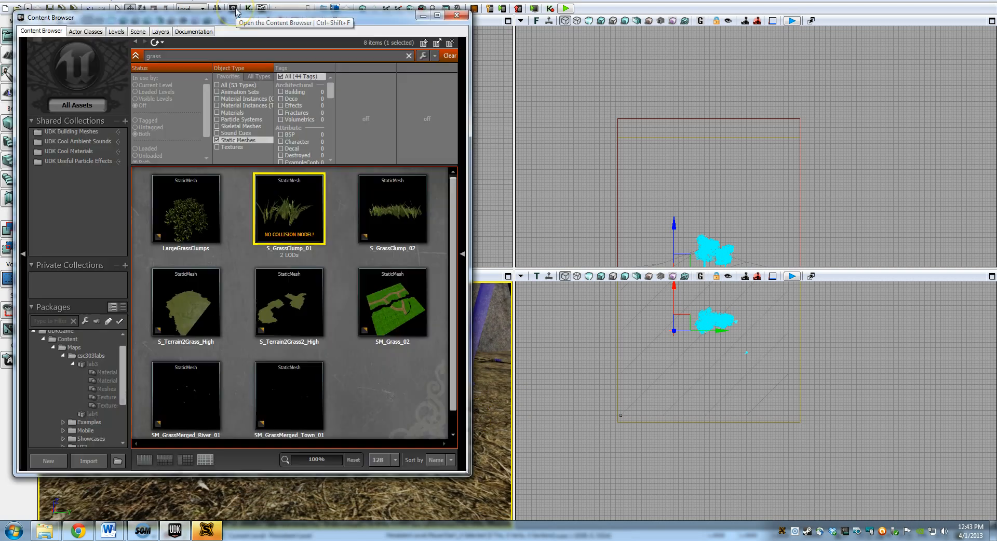
{"action": "left_click_drag", "start_coordinate": [105, 22], "coordinate": [496, 20]}
{"action": "left_click", "coordinate": [483, 28]}
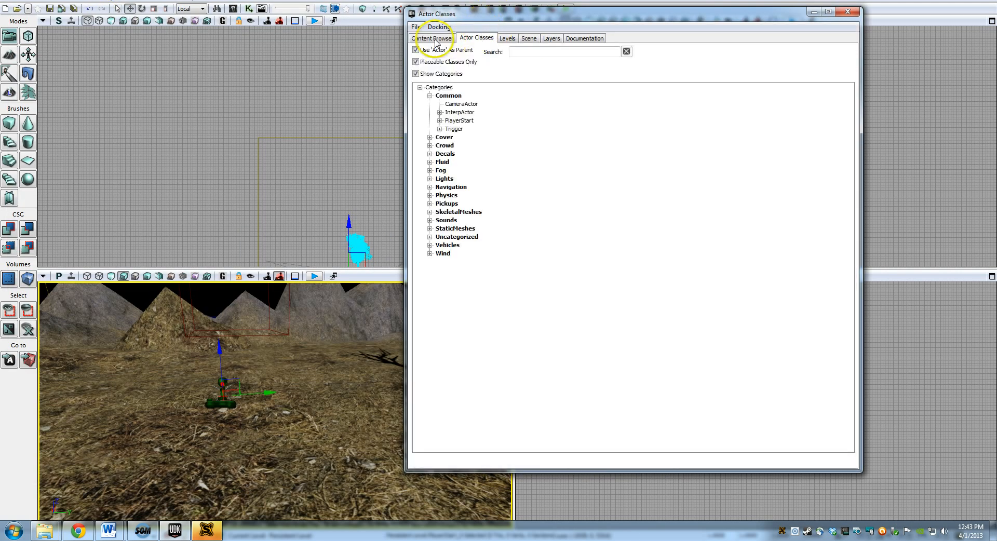
{"action": "left_click_drag", "start_coordinate": [507, 19], "coordinate": [563, 27]}
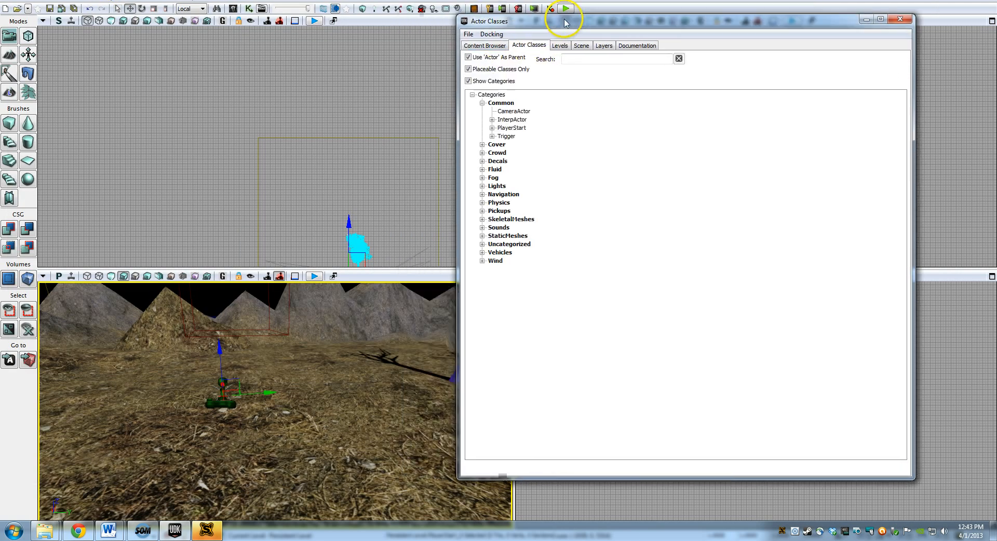
{"action": "left_click", "coordinate": [484, 102]}
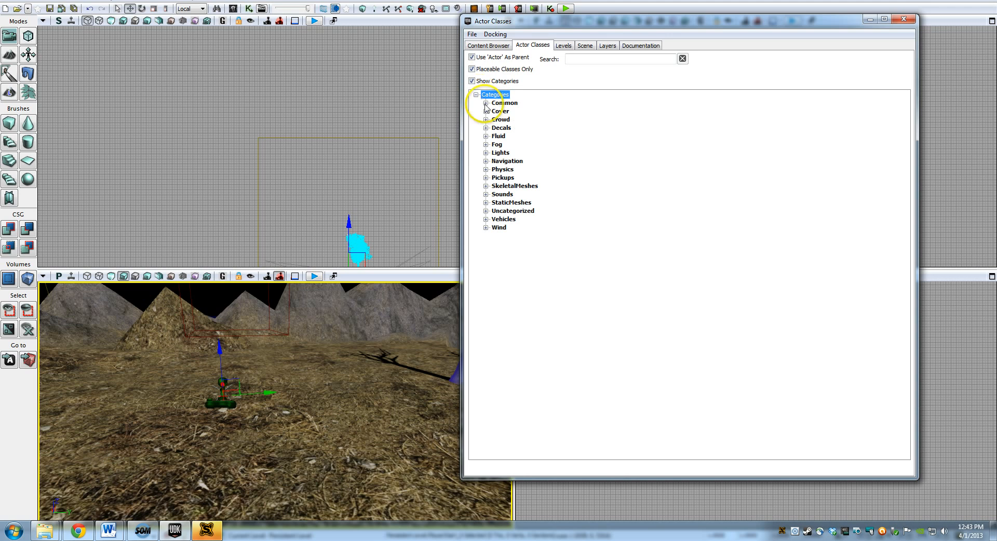
{"action": "left_click", "coordinate": [486, 219]}
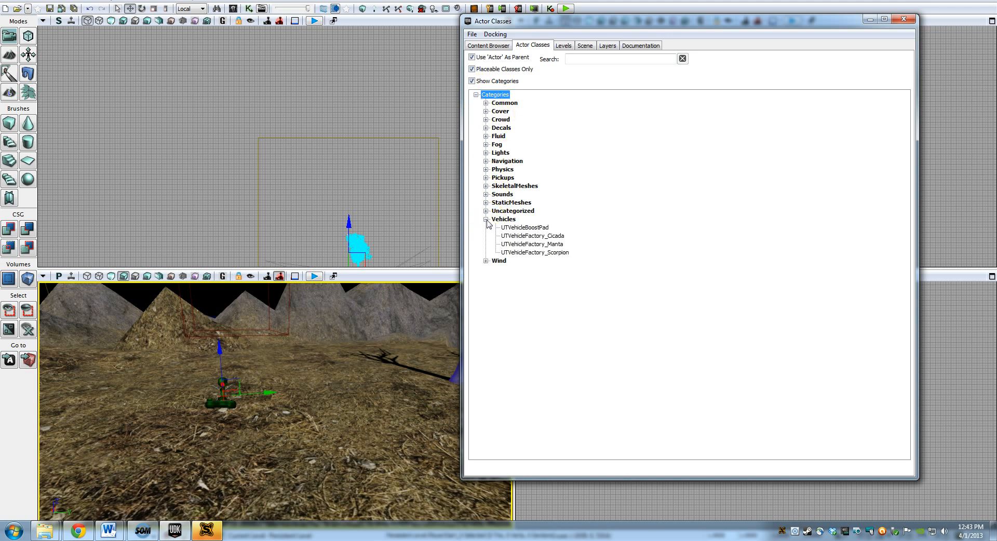
Step: Place a UTVehicleFactory_Cicada on the open ground close to the PlayerStart
{"action": "right_click_drag", "start_coordinate": [357, 348], "coordinate": [339, 367]}
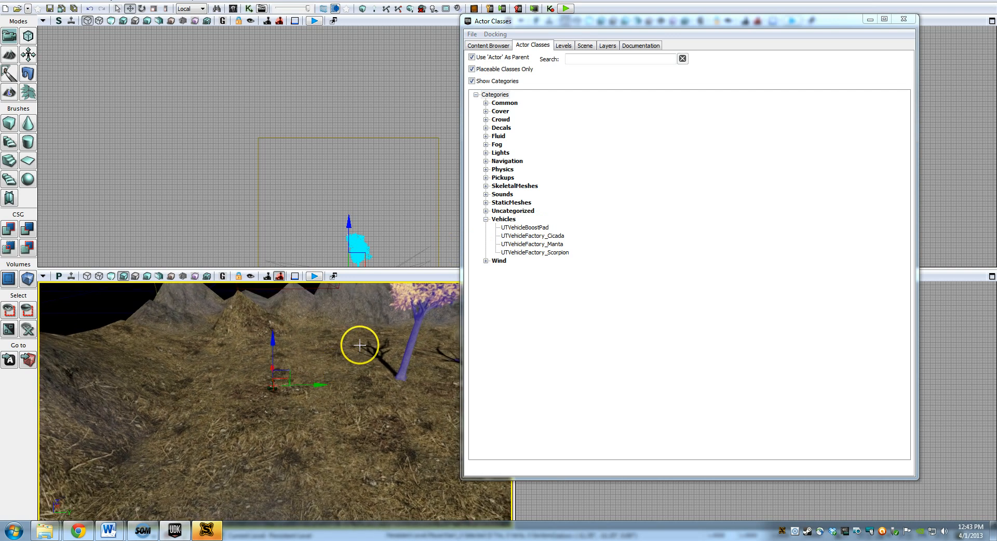
{"action": "left_click", "coordinate": [555, 236]}
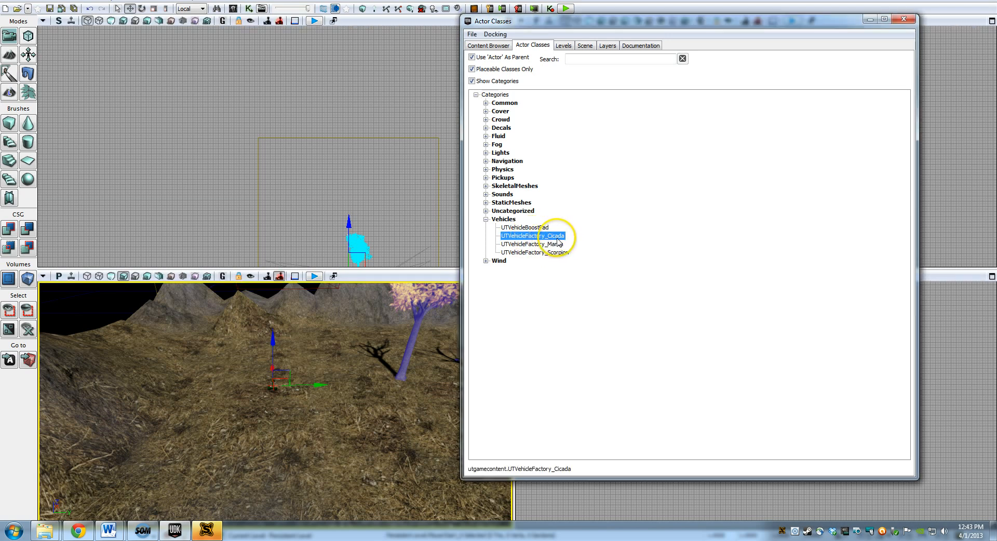
{"action": "left_click_drag", "start_coordinate": [557, 239], "coordinate": [362, 373]}
{"action": "left_click_drag", "start_coordinate": [230, 428], "coordinate": [226, 425]}
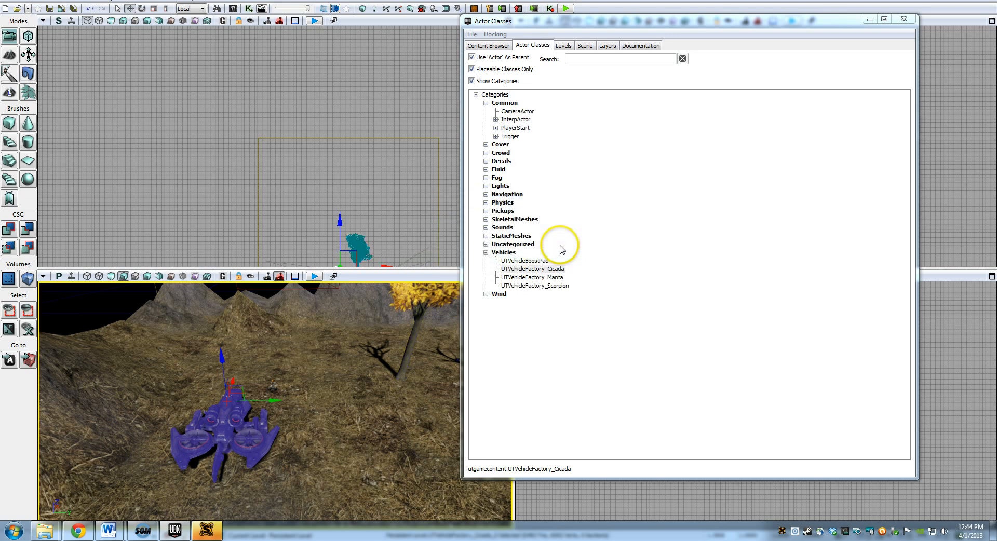
Step: Place a UTVehicleFactory_Manta and a UTVehicleFactory_Scorpion in a row beside the Cicada, and close the actor browser
{"action": "left_click", "coordinate": [556, 278]}
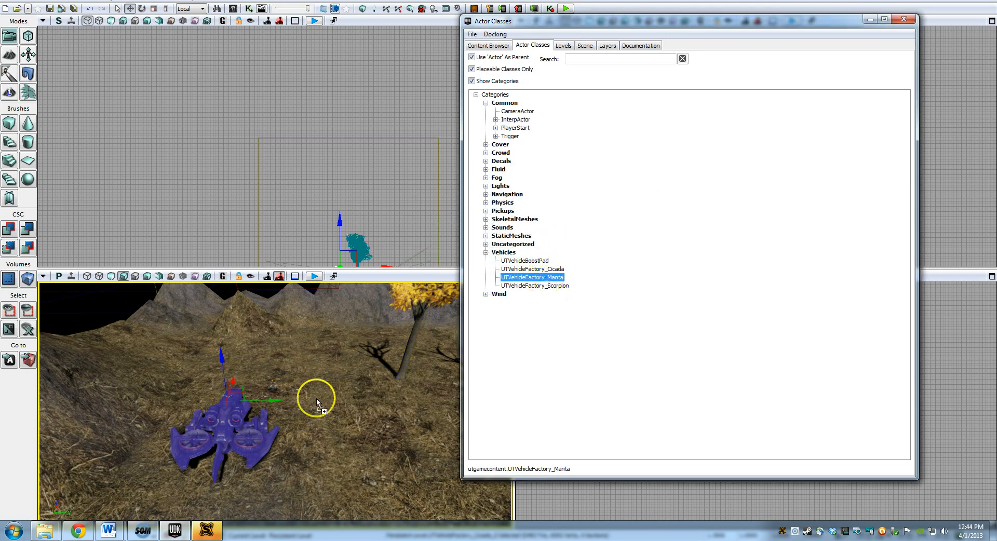
{"action": "left_click_drag", "start_coordinate": [315, 447], "coordinate": [316, 447]}
{"action": "left_click_drag", "start_coordinate": [554, 289], "coordinate": [452, 364]}
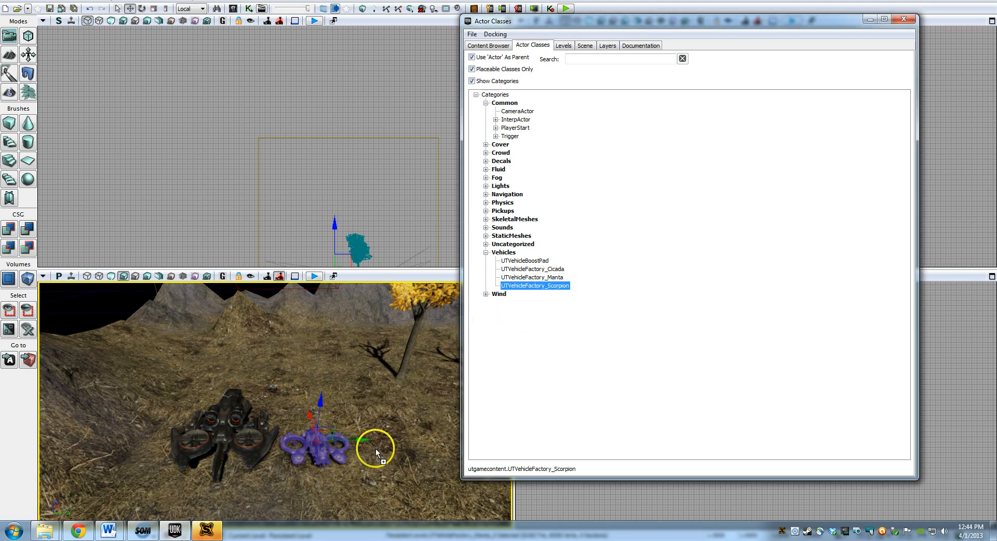
{"action": "left_click_drag", "start_coordinate": [375, 448], "coordinate": [375, 449]}
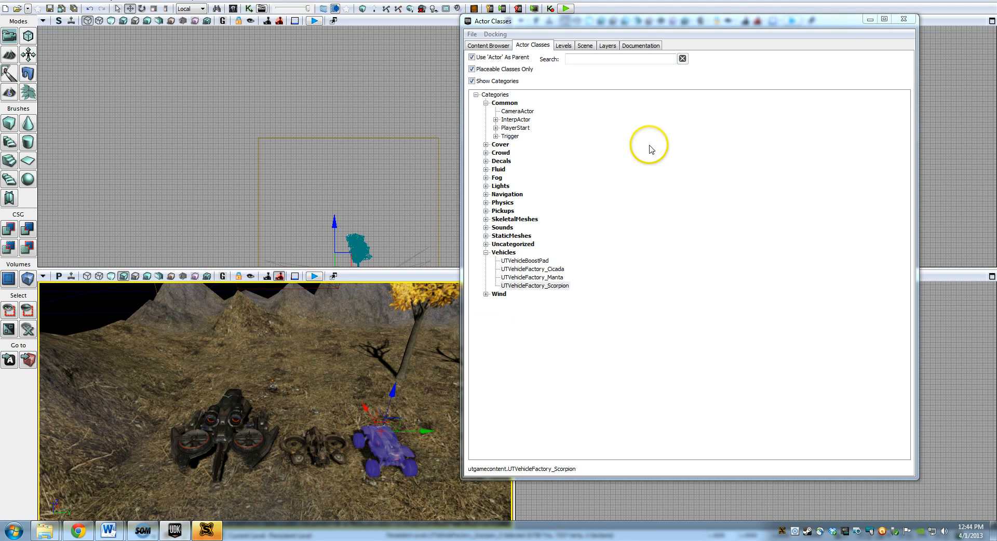
{"action": "left_click", "coordinate": [903, 19]}
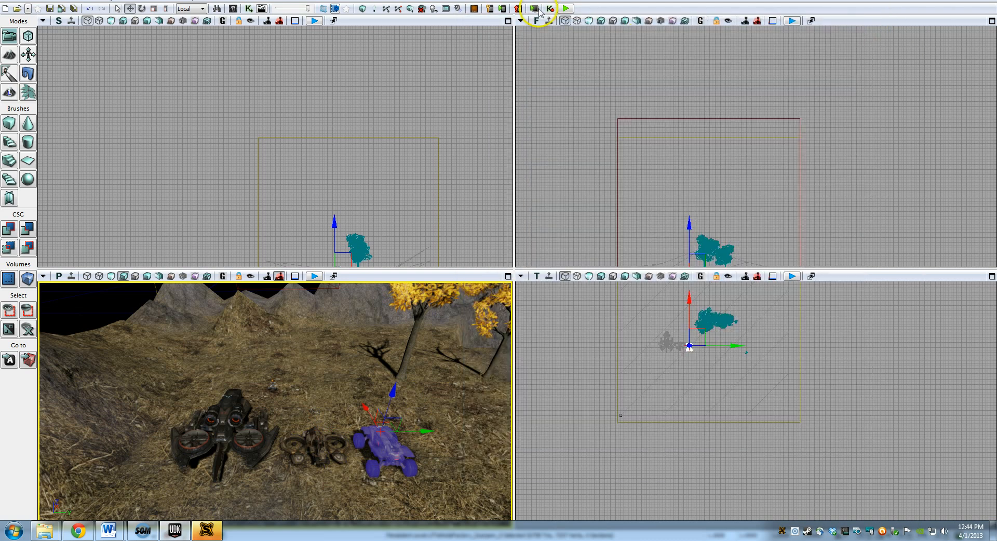
Step: Build the entire level, dismiss the map check report, and view the vehicles with the trees behind them
{"action": "left_click", "coordinate": [421, 10]}
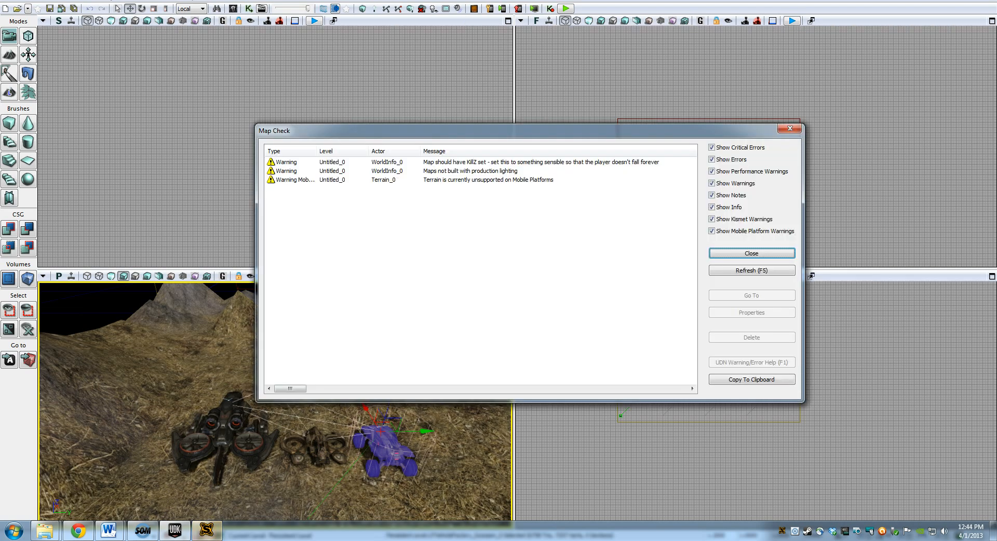
{"action": "left_click", "coordinate": [735, 253]}
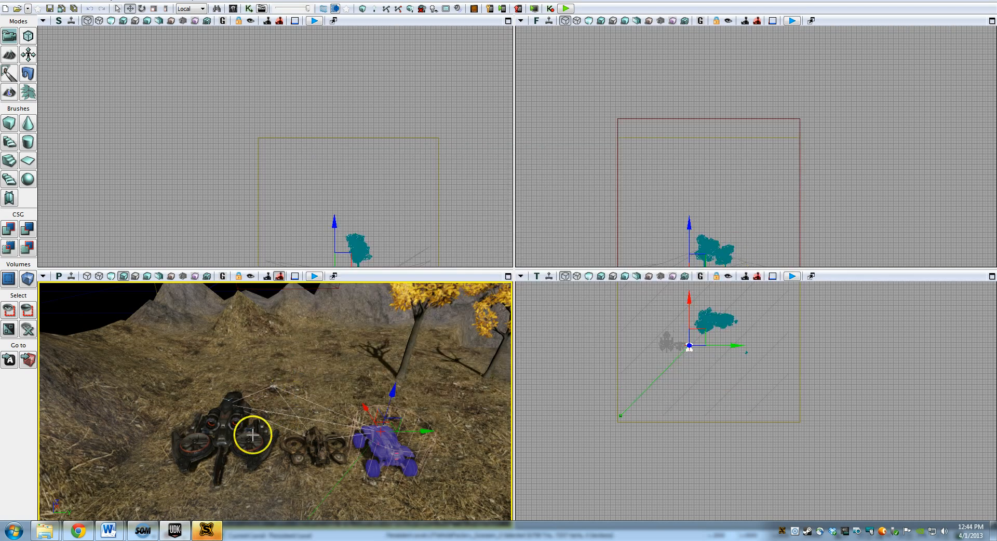
{"action": "right_click_drag", "start_coordinate": [419, 454], "coordinate": [494, 438]}
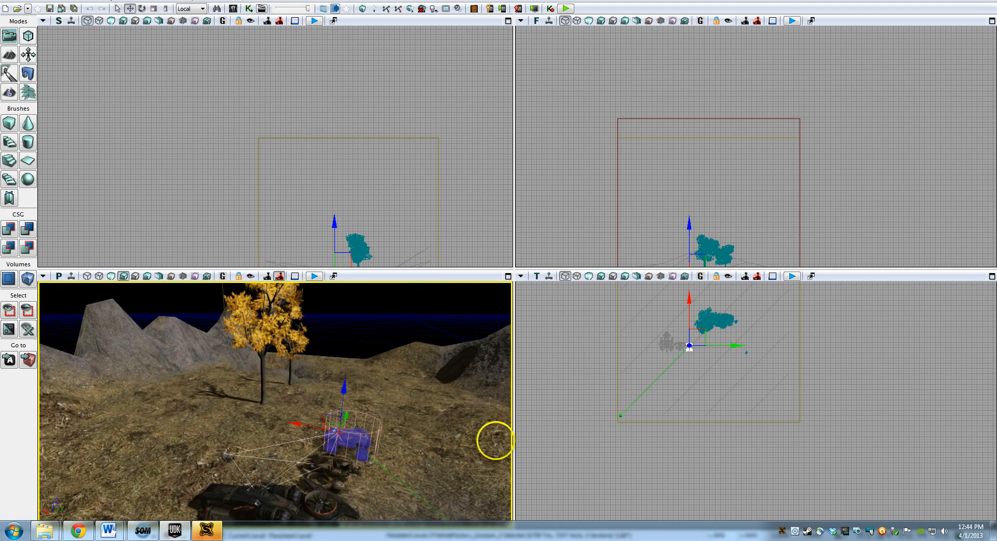
Step: Play the level, board the Cicada, fly it over the terrain, and end the preview
{"action": "left_click", "coordinate": [565, 9]}
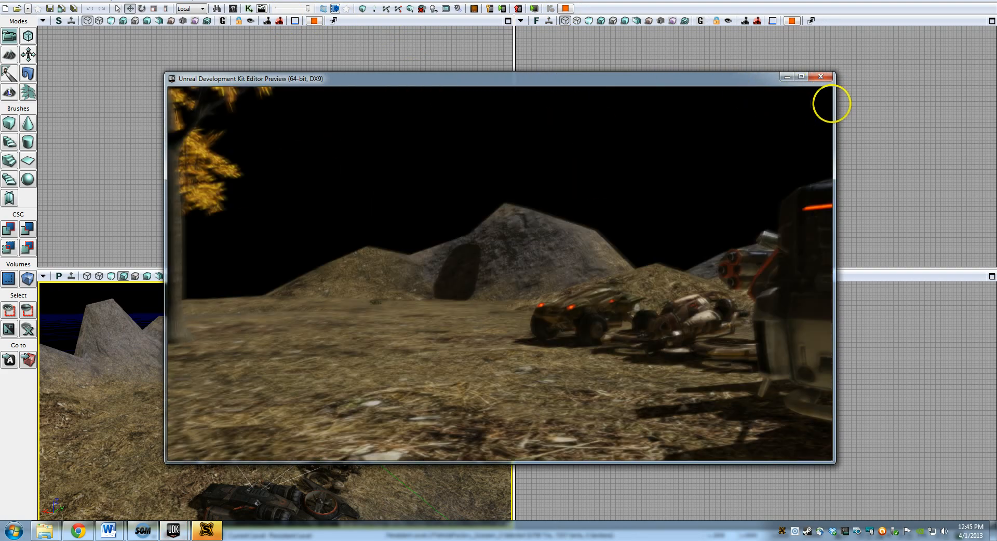
{"action": "key", "text": "w"}
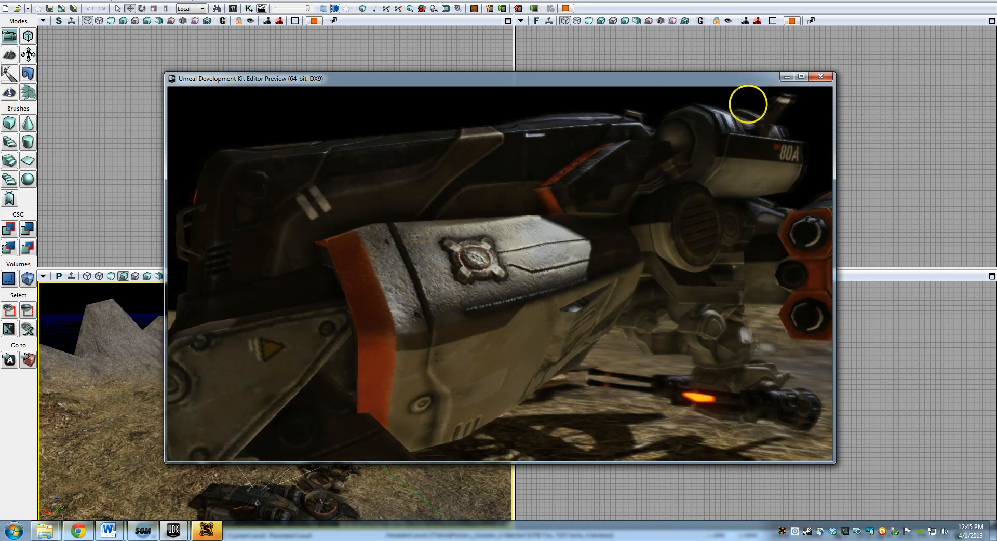
{"action": "key", "text": "e"}
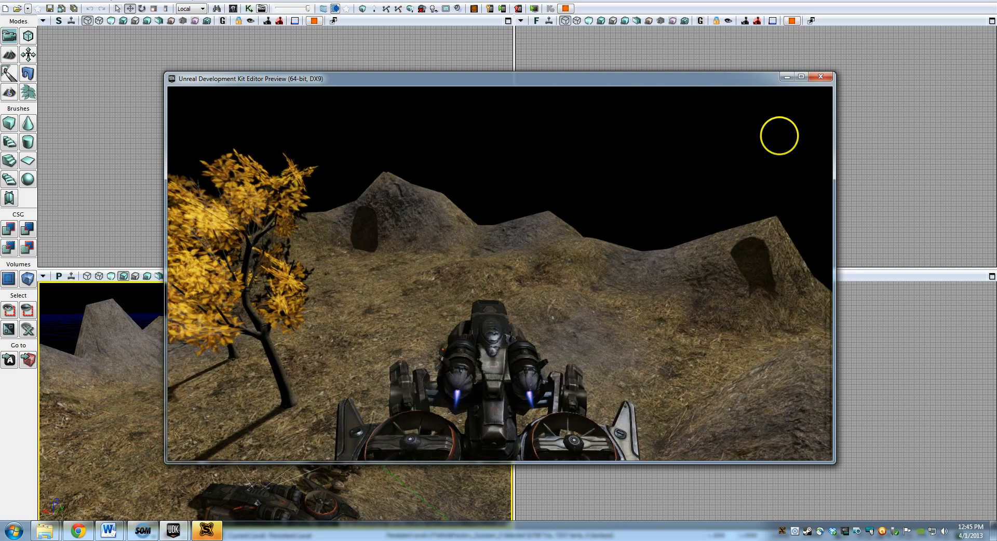
{"action": "key", "text": "w"}
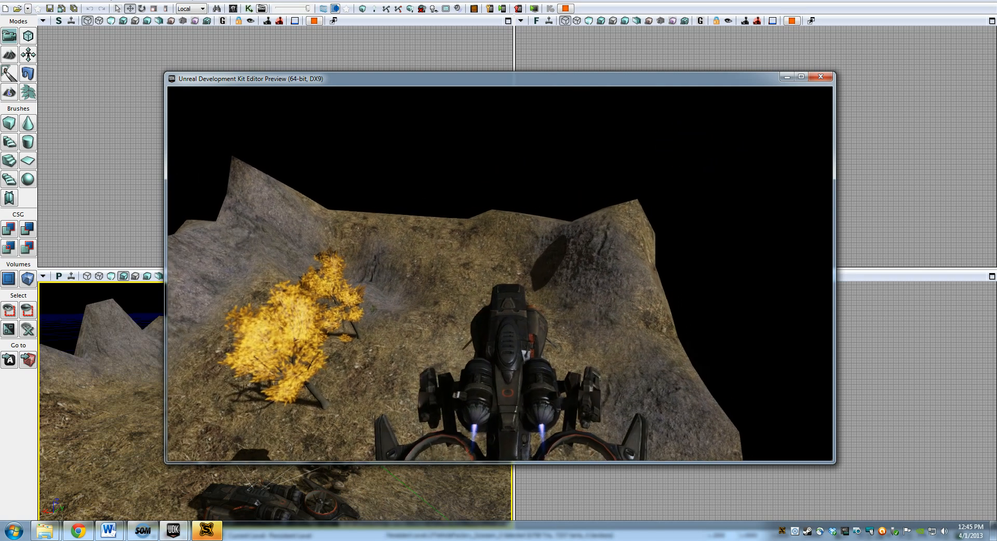
{"action": "key", "text": "Escape"}
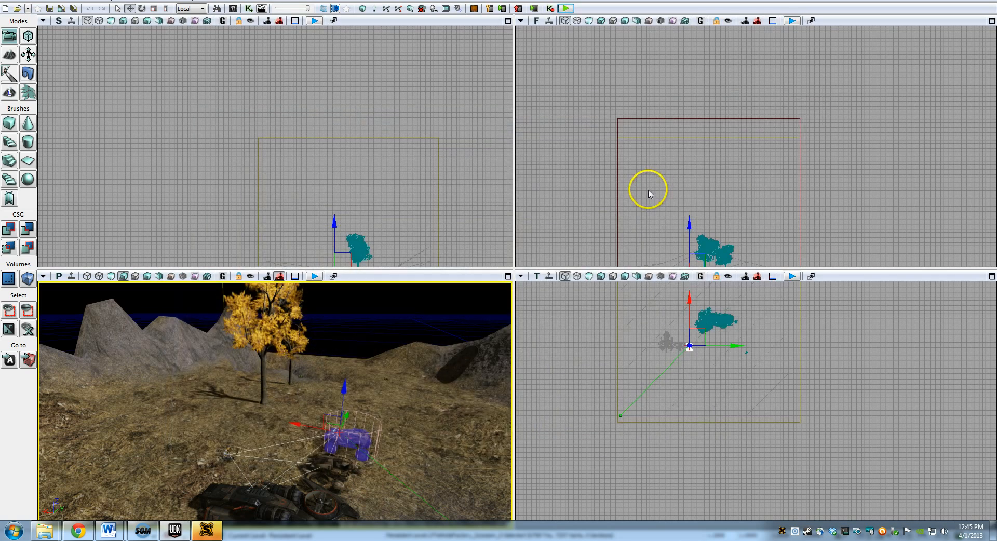